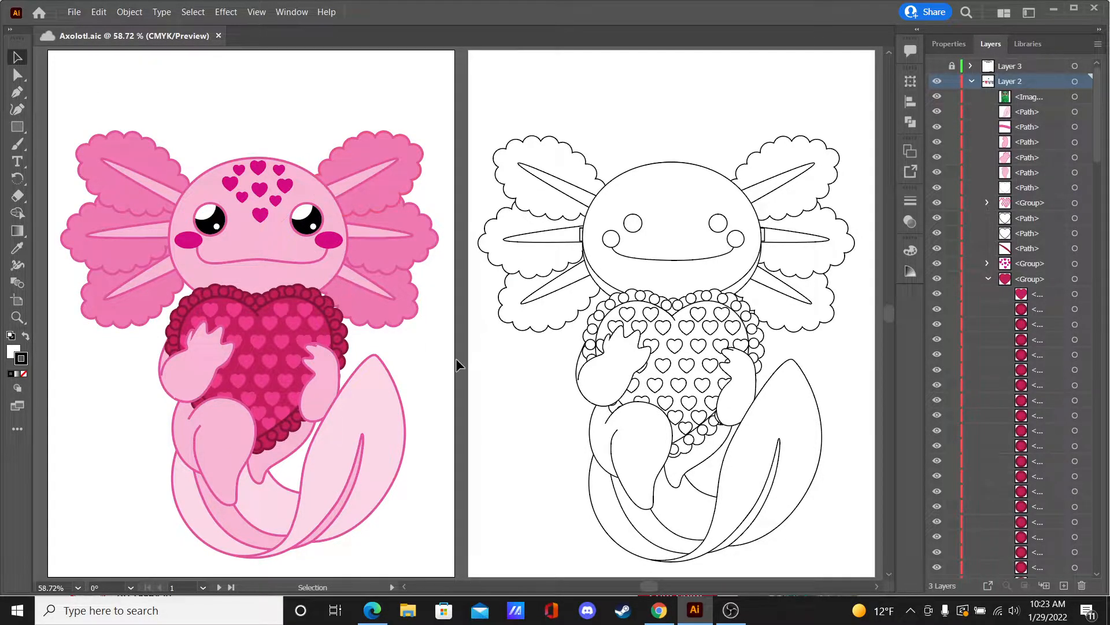
Step: Look over the coloured axolotl and the two uncoloured line-art versions on the neighbouring artboards
{"action": "left_click", "coordinate": [843, 522]}
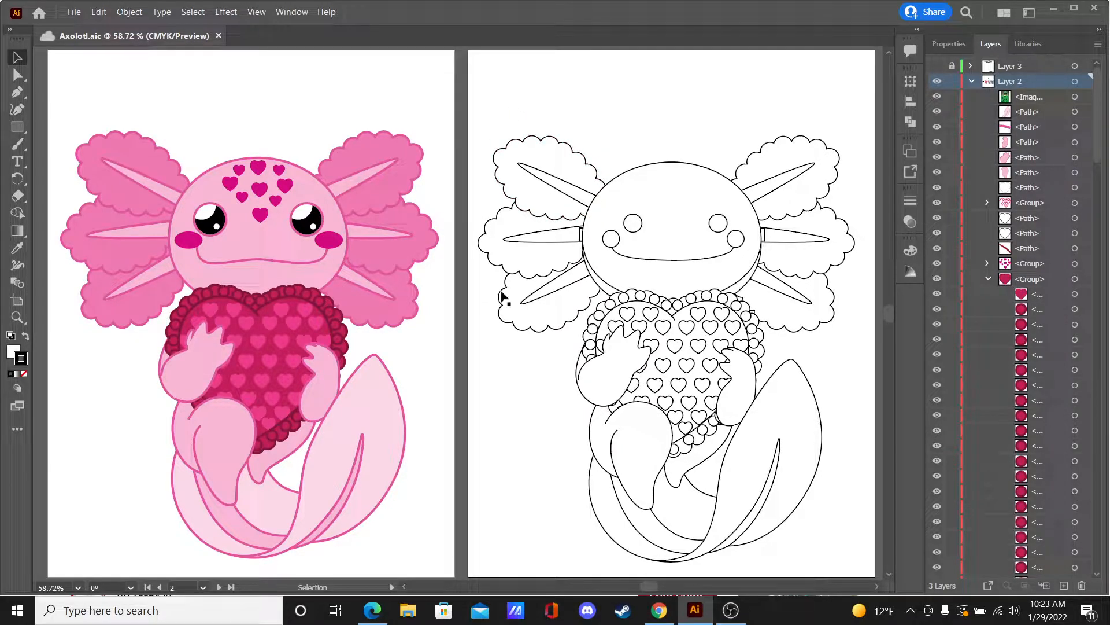
{"action": "left_click", "coordinate": [874, 590]}
{"action": "left_click", "coordinate": [873, 590]}
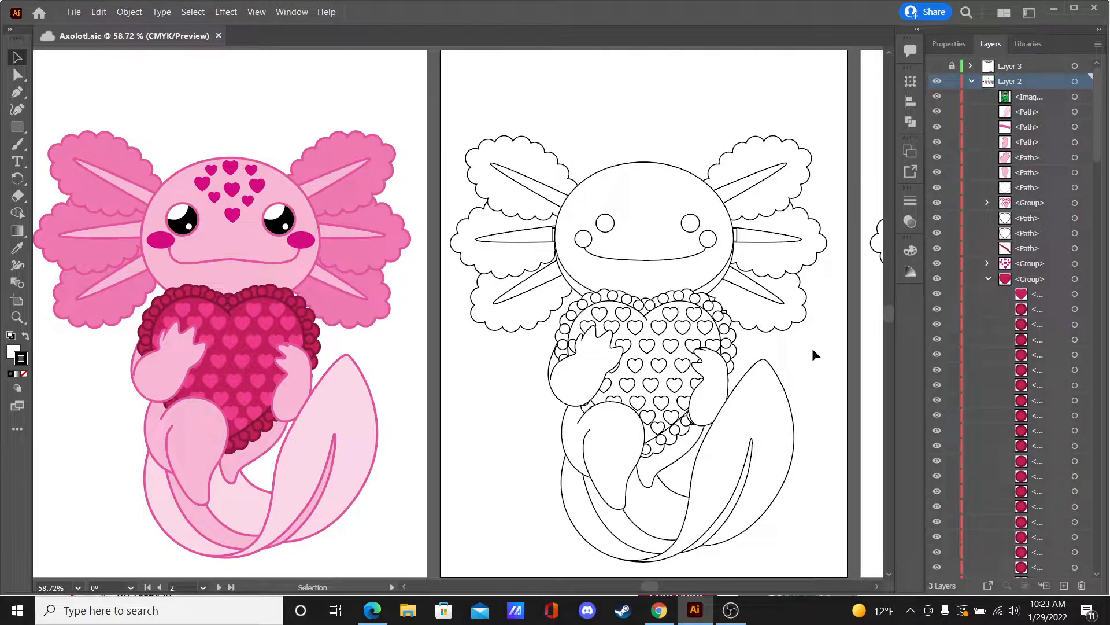
{"action": "left_click", "coordinate": [657, 328]}
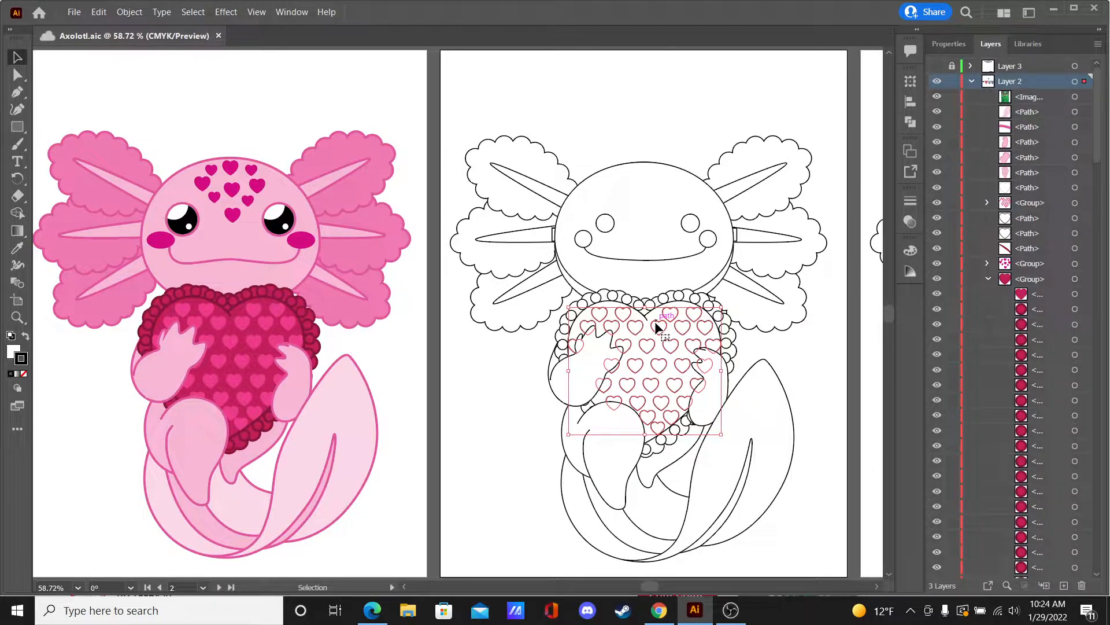
{"action": "left_click", "coordinate": [802, 351]}
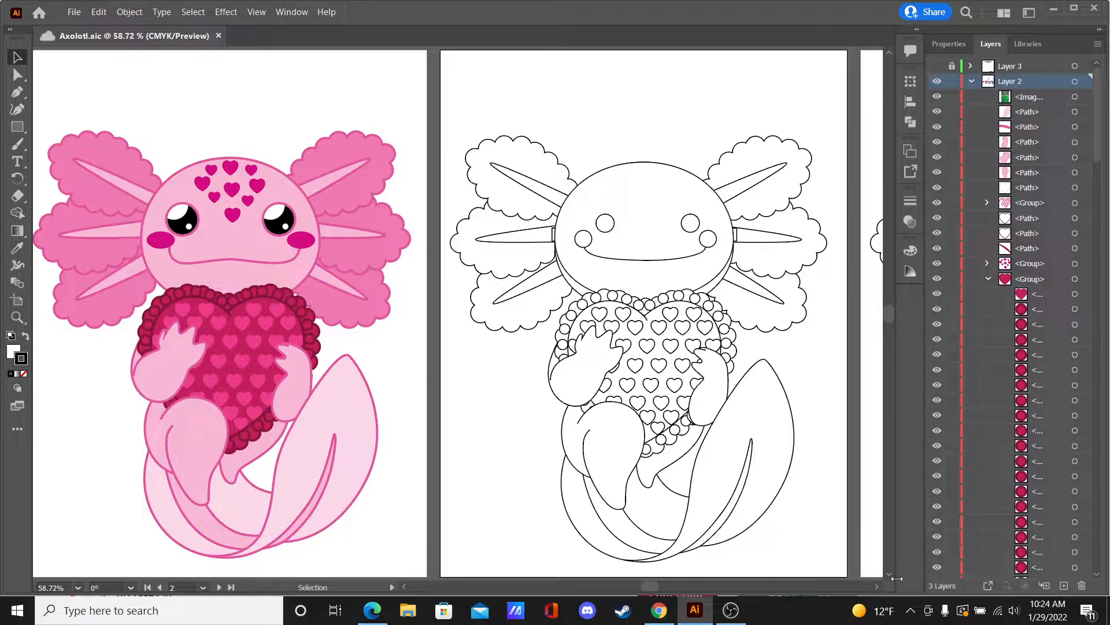
{"action": "left_click", "coordinate": [877, 585]}
{"action": "left_click", "coordinate": [875, 585]}
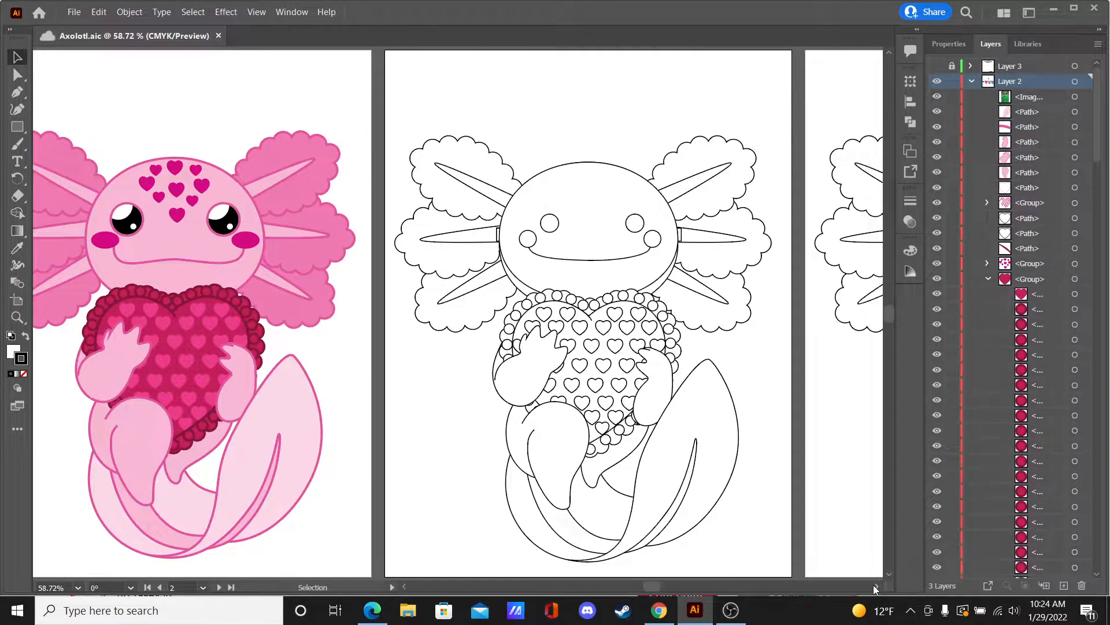
{"action": "left_click", "coordinate": [875, 586]}
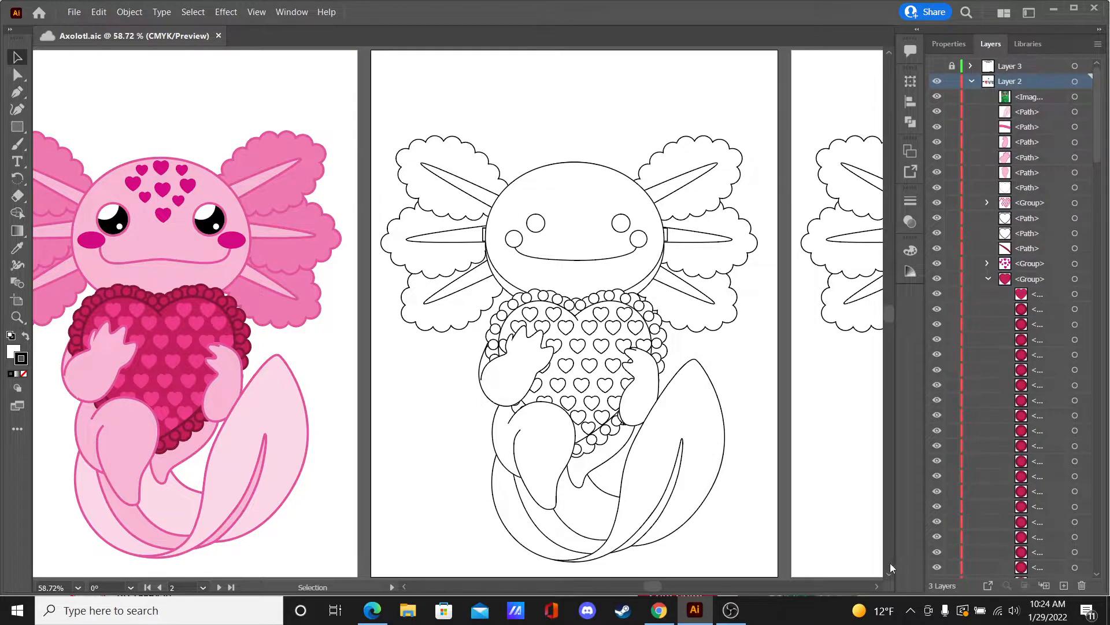
{"action": "scroll", "coordinate": [875, 588], "scroll_direction": "right", "scroll_amount": 10}
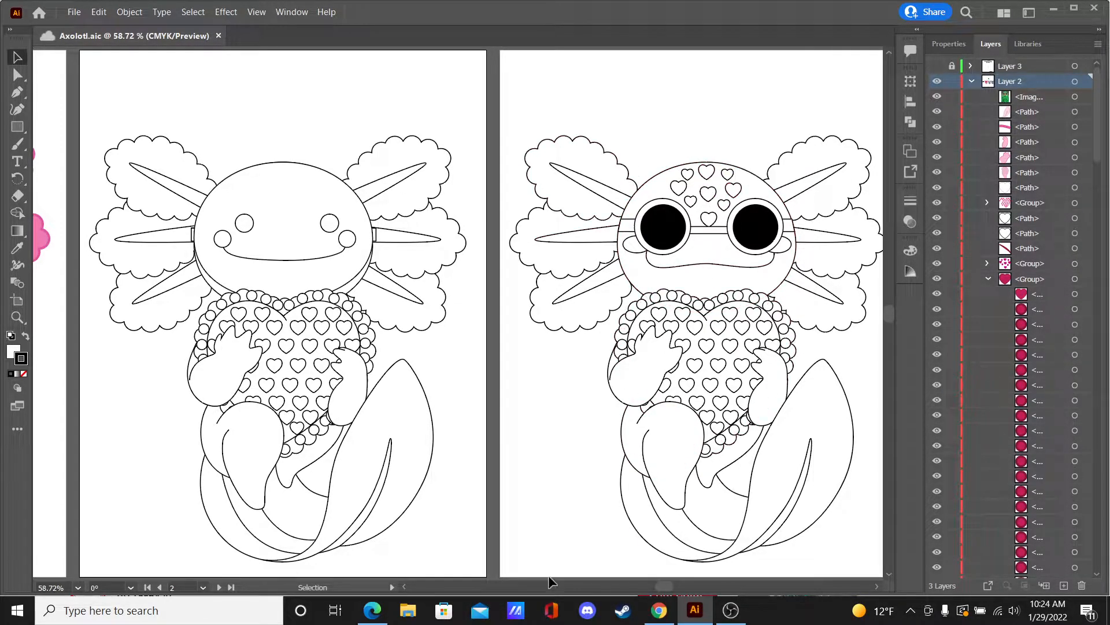
{"action": "left_click", "coordinate": [405, 587]}
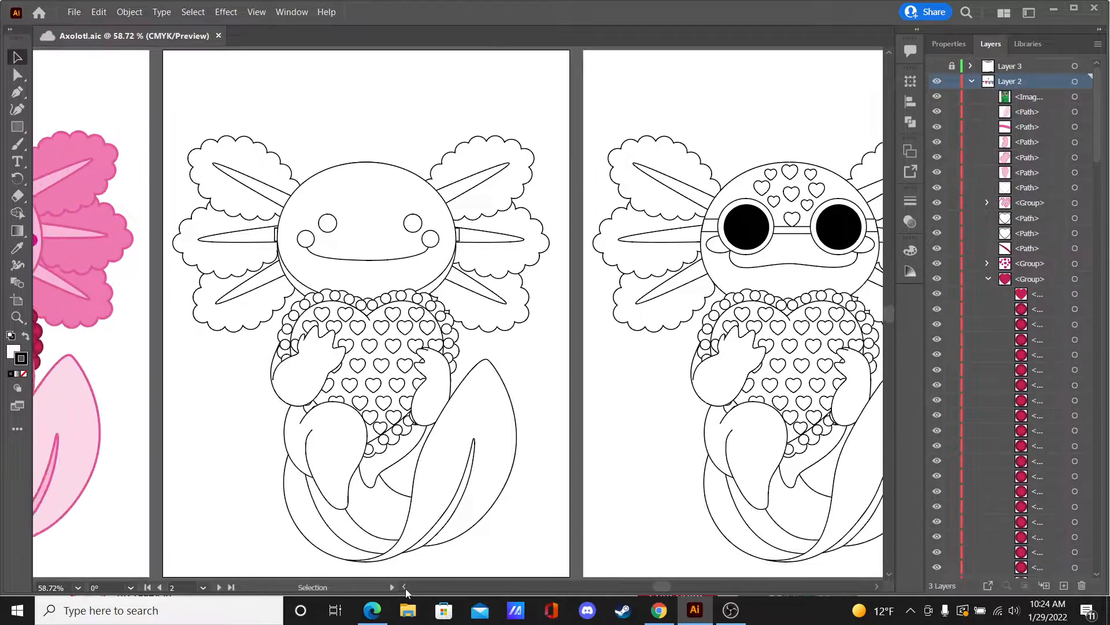
{"action": "left_click", "coordinate": [405, 587]}
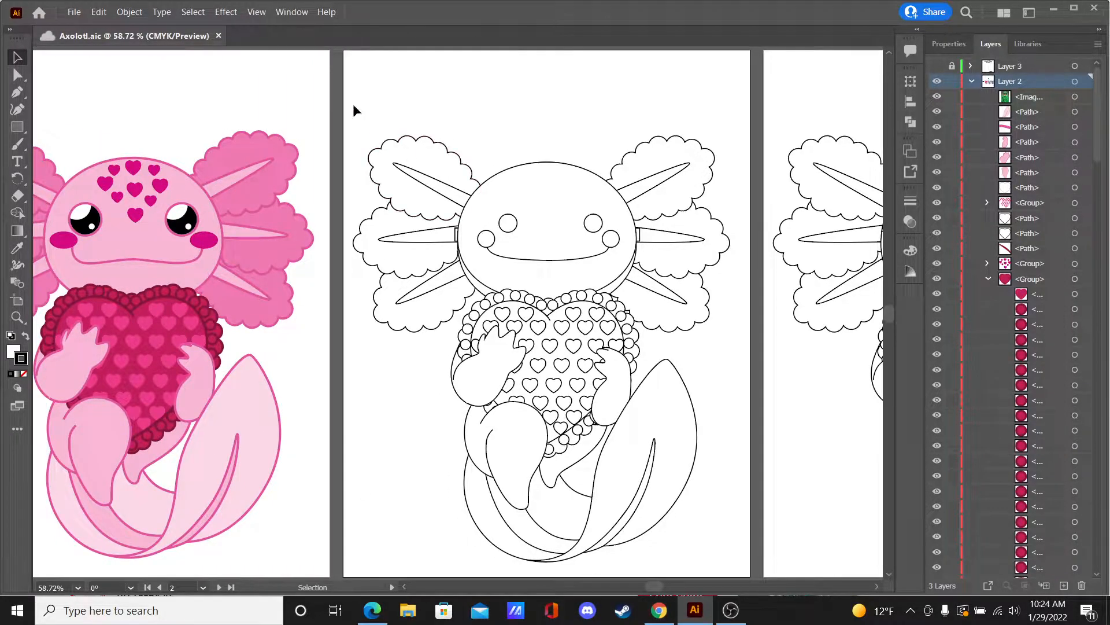
Step: Select the entire axolotl line art on the middle artboard and set its stroke weight to 3 pt
{"action": "left_click_drag", "start_coordinate": [329, 84], "coordinate": [747, 467]}
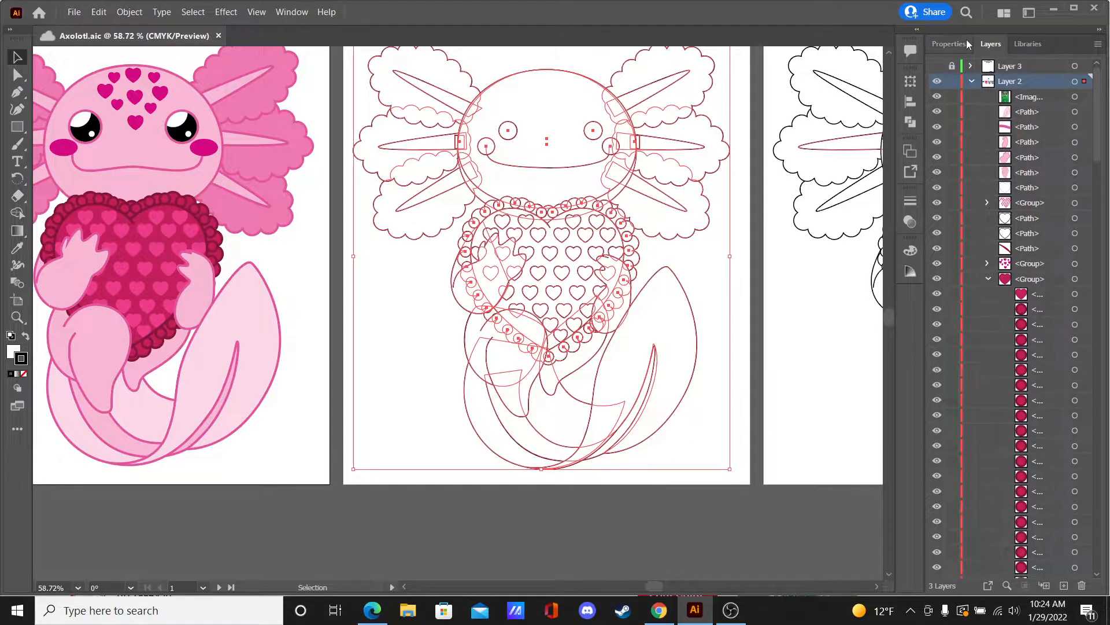
{"action": "left_click", "coordinate": [891, 55]}
{"action": "left_click", "coordinate": [909, 202]}
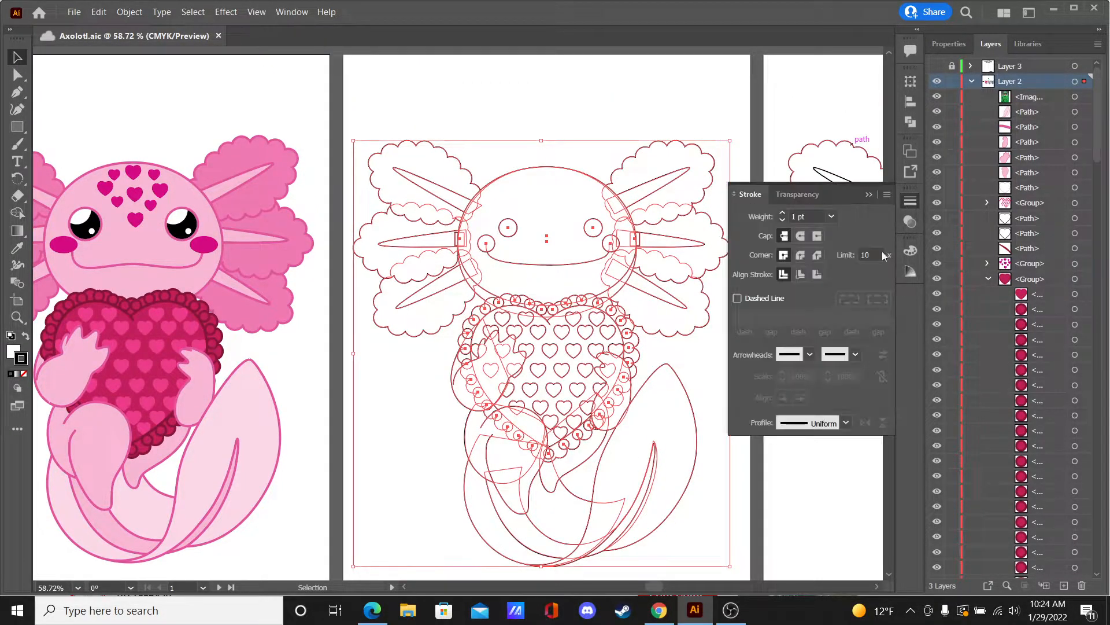
{"action": "left_click", "coordinate": [831, 217]}
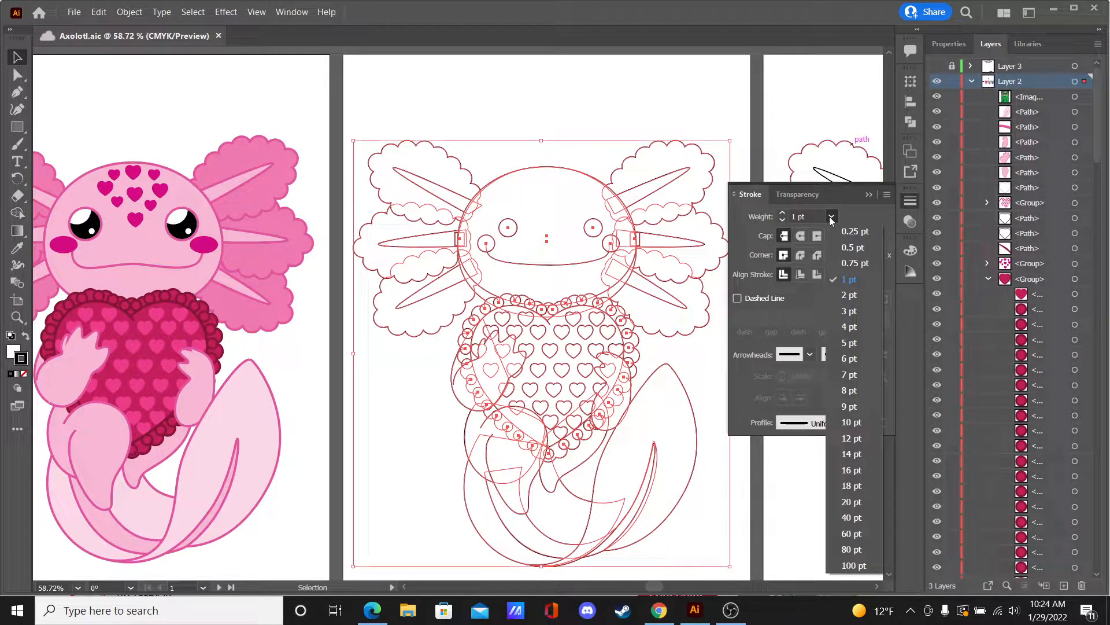
{"action": "left_click", "coordinate": [852, 315]}
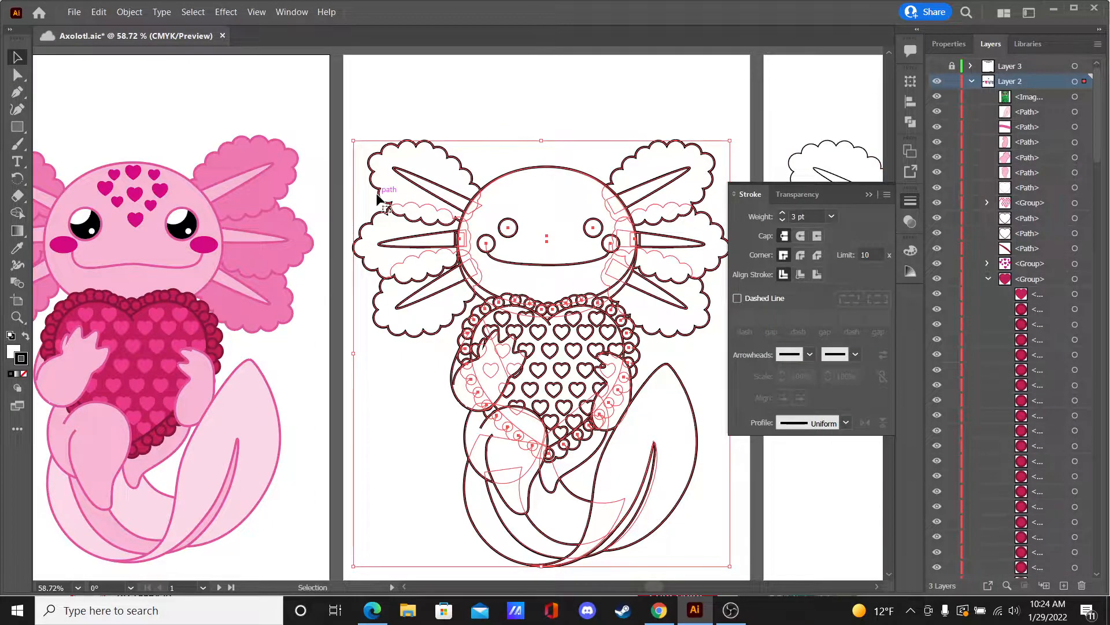
Step: Set the selected line art's stroke colour to the dark green 0B3F00
{"action": "double_click", "coordinate": [21, 358]}
{"action": "left_click_drag", "start_coordinate": [856, 252], "coordinate": [858, 331]}
{"action": "left_click_drag", "start_coordinate": [798, 303], "coordinate": [820, 324]}
{"action": "left_click", "coordinate": [816, 321]}
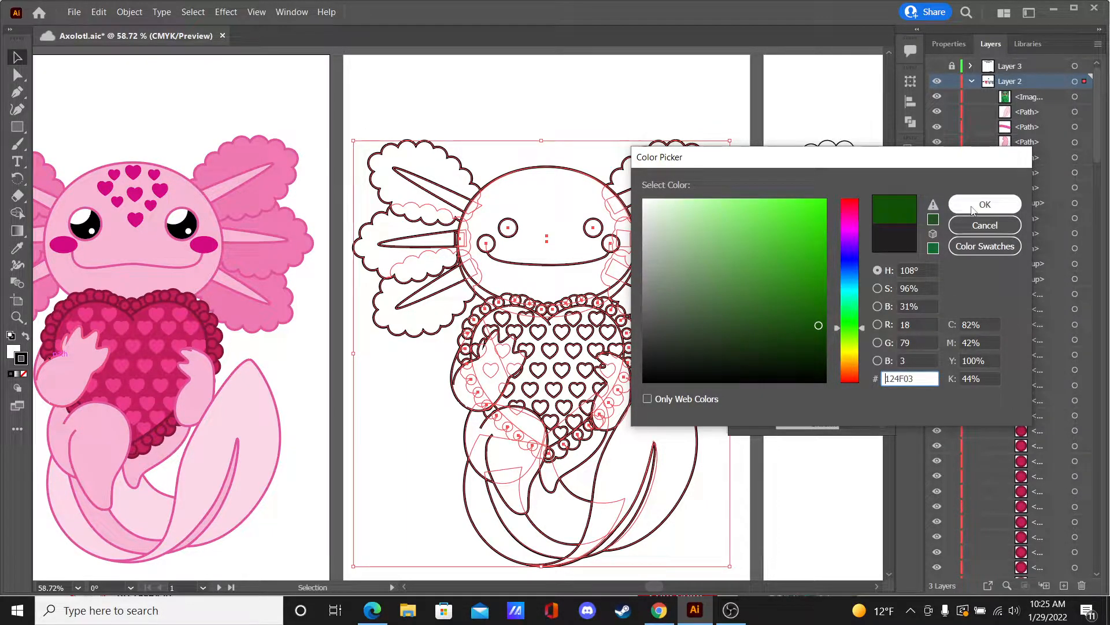
{"action": "mouse_move", "coordinate": [821, 327]}
{"action": "left_mouse_down"}
{"action": "mouse_move", "coordinate": [831, 342]}
{"action": "mouse_move", "coordinate": [869, 259]}
{"action": "mouse_move", "coordinate": [865, 323]}
{"action": "left_mouse_up"}
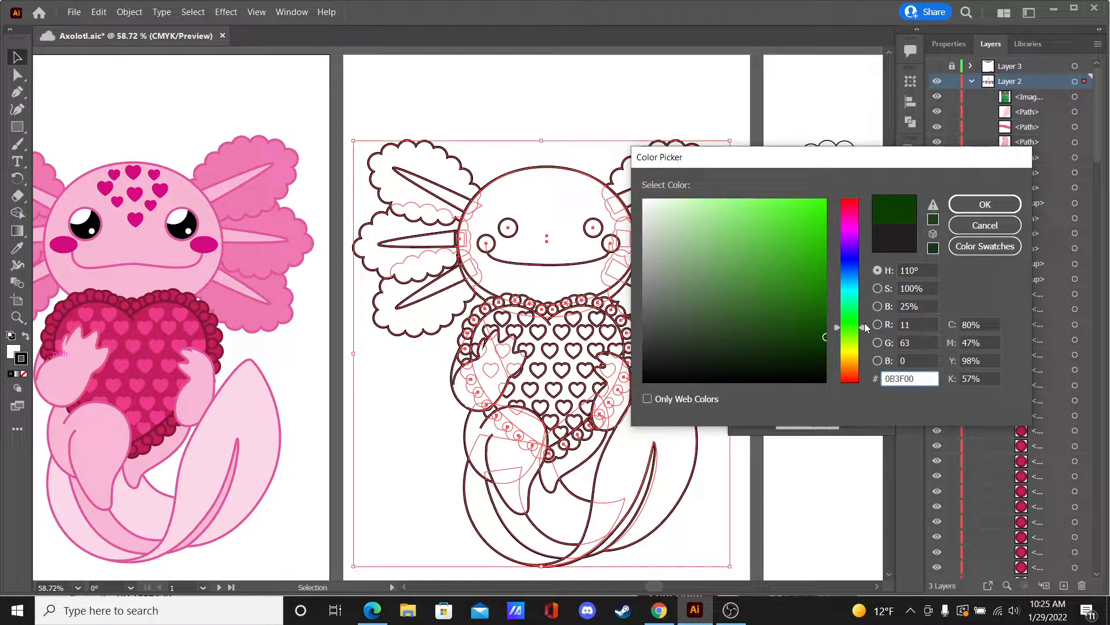
{"action": "left_click", "coordinate": [962, 203]}
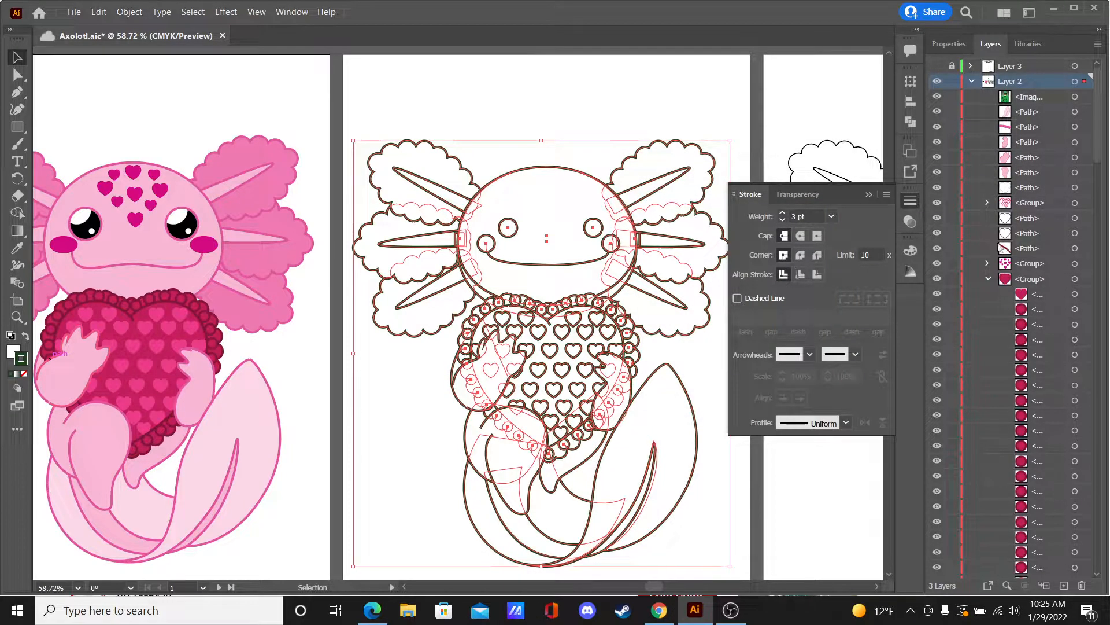
Step: Adjust the line art's stroke colour to 96% cyan and 81% yellow
{"action": "left_click", "coordinate": [913, 220]}
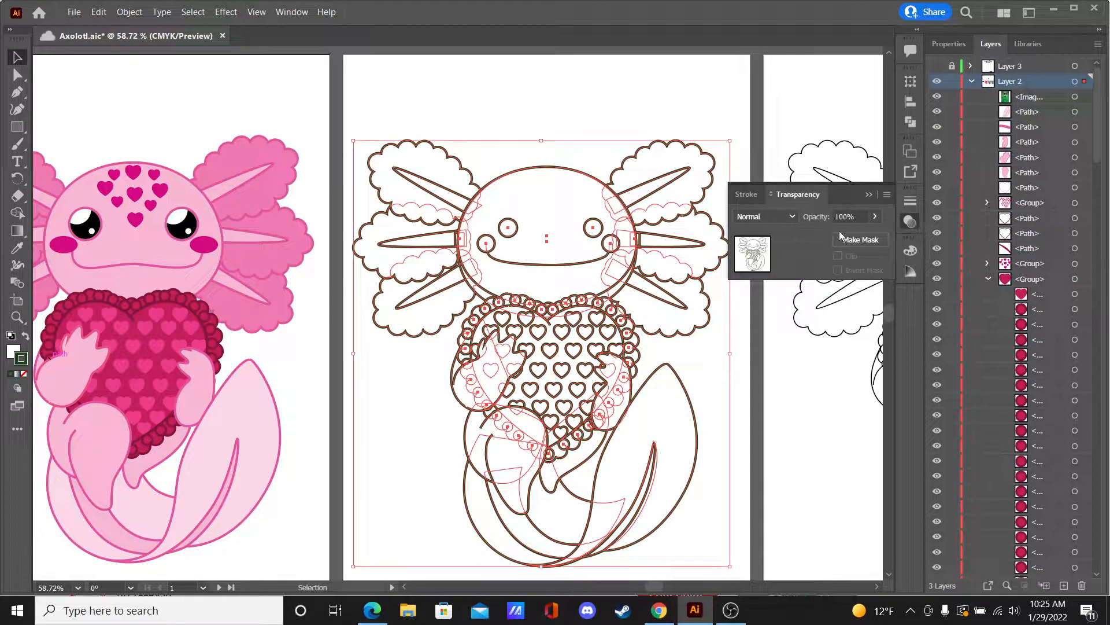
{"action": "left_click", "coordinate": [909, 252]}
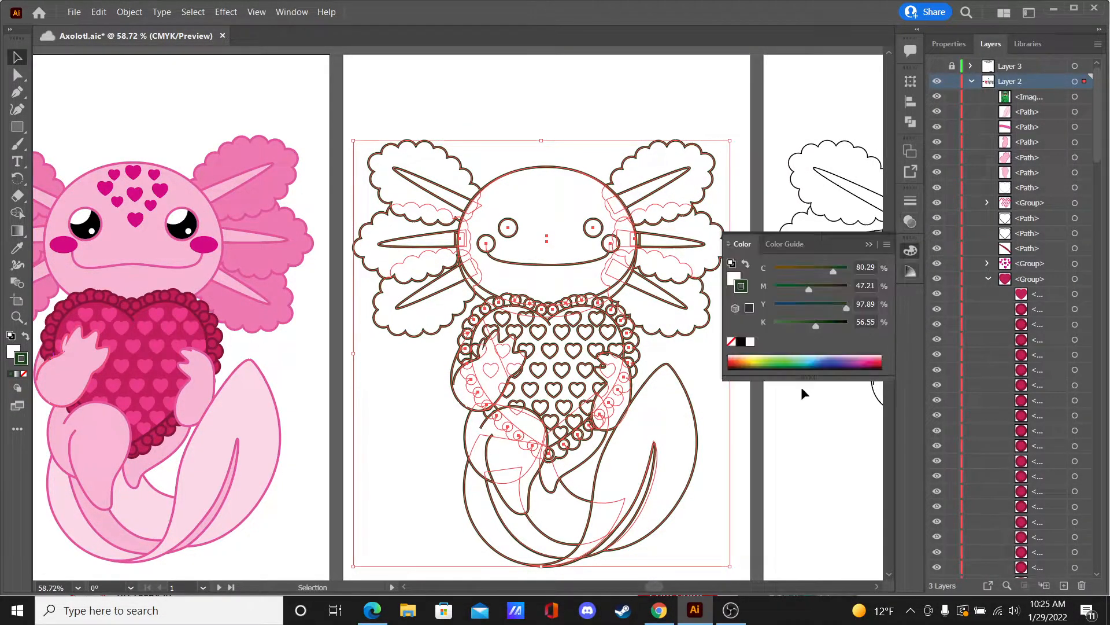
{"action": "left_click_drag", "start_coordinate": [813, 308], "coordinate": [837, 309]}
{"action": "left_click_drag", "start_coordinate": [831, 272], "coordinate": [797, 293]}
{"action": "key", "text": "a"}
{"action": "key", "text": "v"}
{"action": "key", "text": "ctrl+z"}
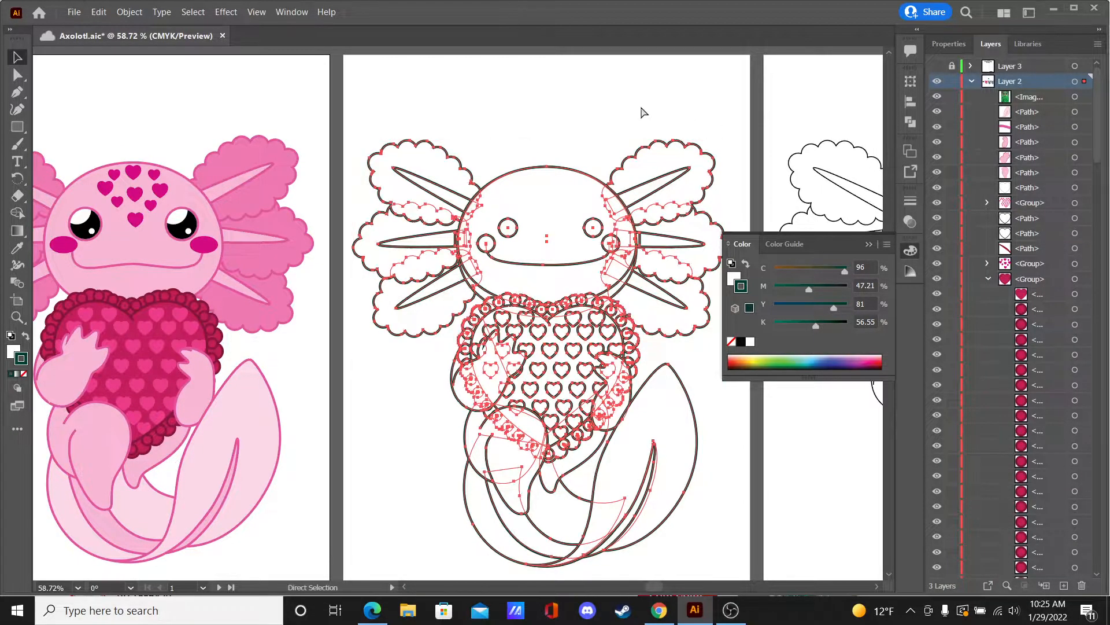
Step: Sample the green of the hoodie in the reference photo for the selected line art and swap it from fill to stroke
{"action": "key", "text": "ctrl+equal"}
{"action": "key", "text": "ctrl+minus"}
{"action": "key", "text": "ctrl+minus"}
{"action": "key", "text": "ctrl+minus"}
{"action": "key", "text": "ctrl+equal"}
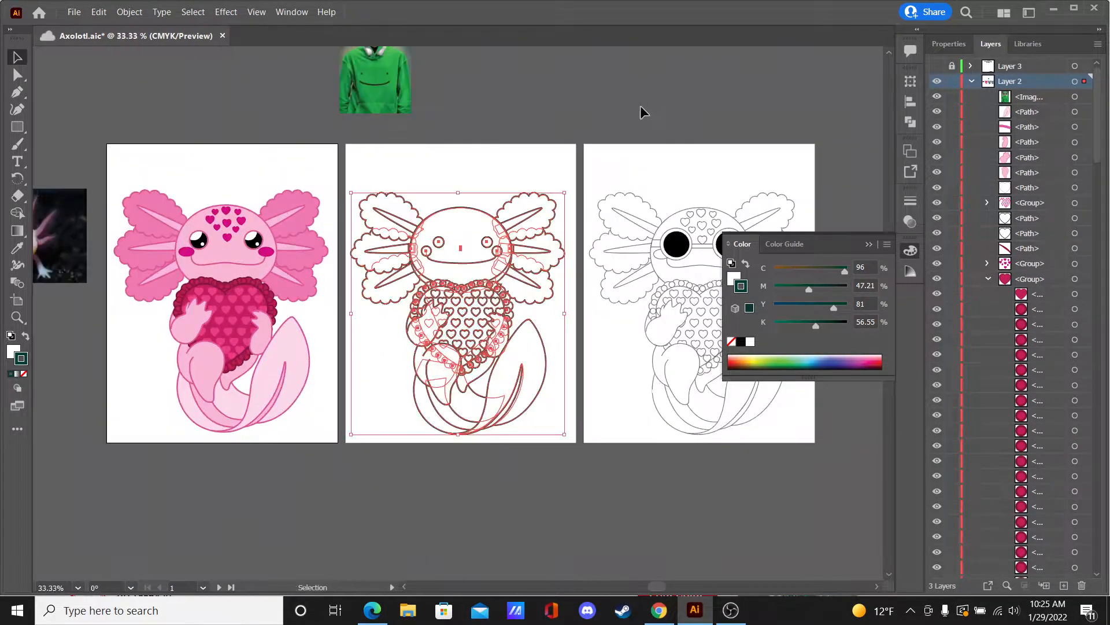
{"action": "scroll", "coordinate": [891, 50], "scroll_direction": "up", "scroll_amount": 3}
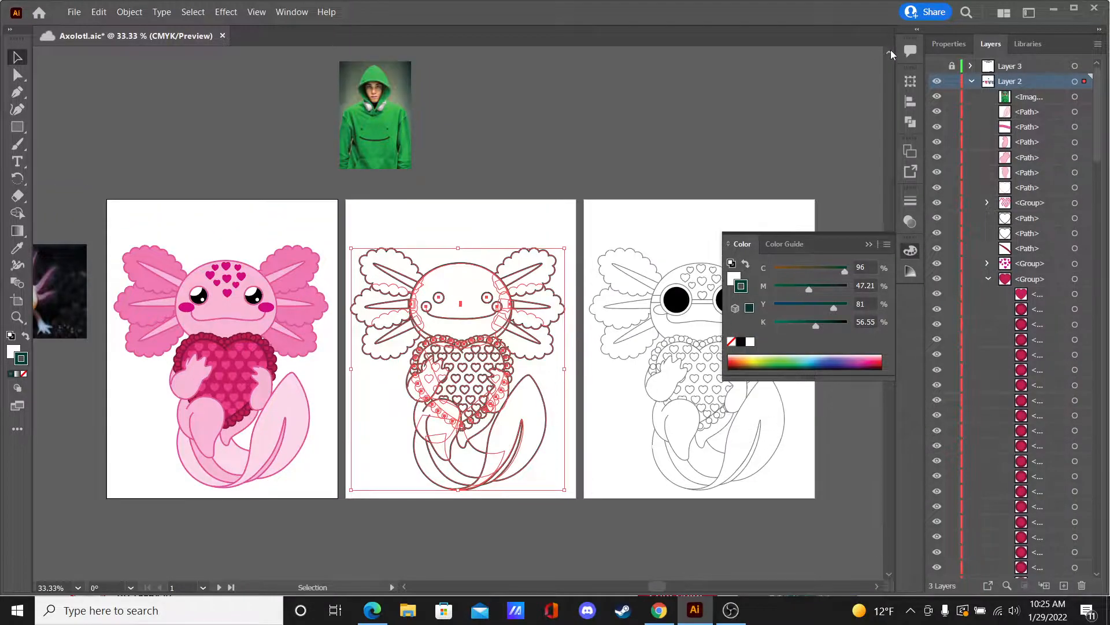
{"action": "left_click", "coordinate": [17, 248]}
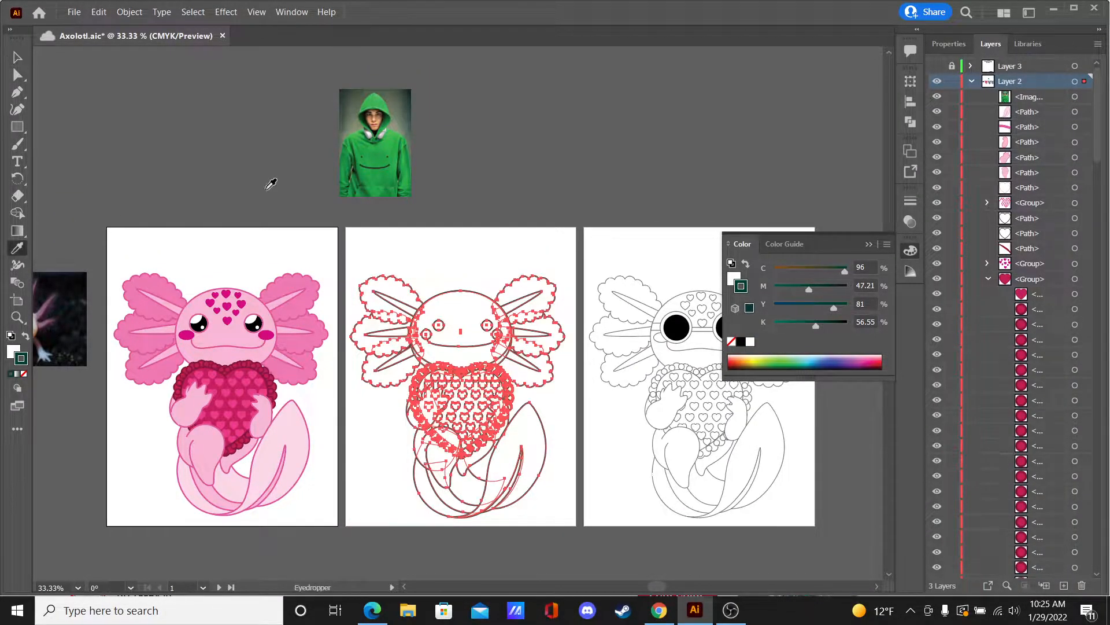
{"action": "left_click", "coordinate": [397, 170]}
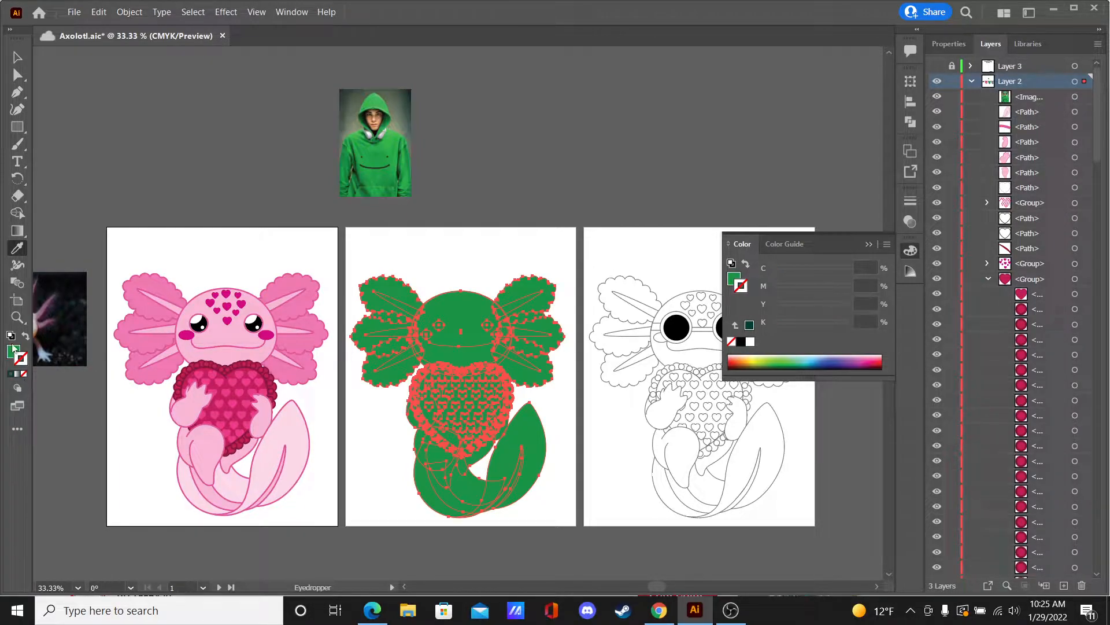
{"action": "left_click", "coordinate": [26, 335]}
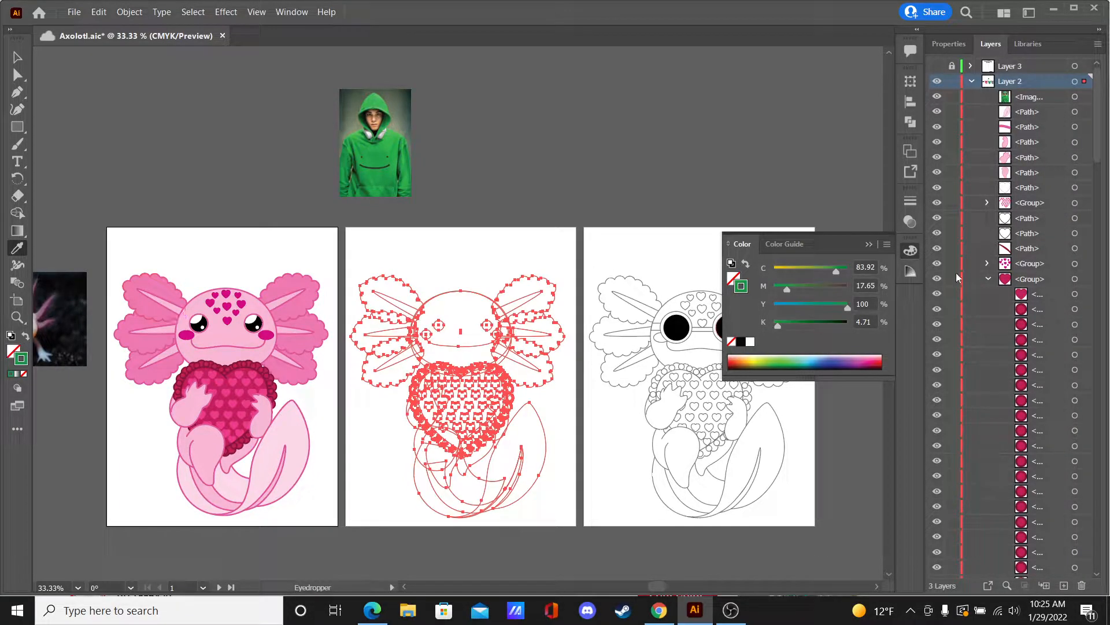
Step: Set the green line art's stroke weight to 3 pt and deselect it
{"action": "left_click", "coordinate": [910, 200]}
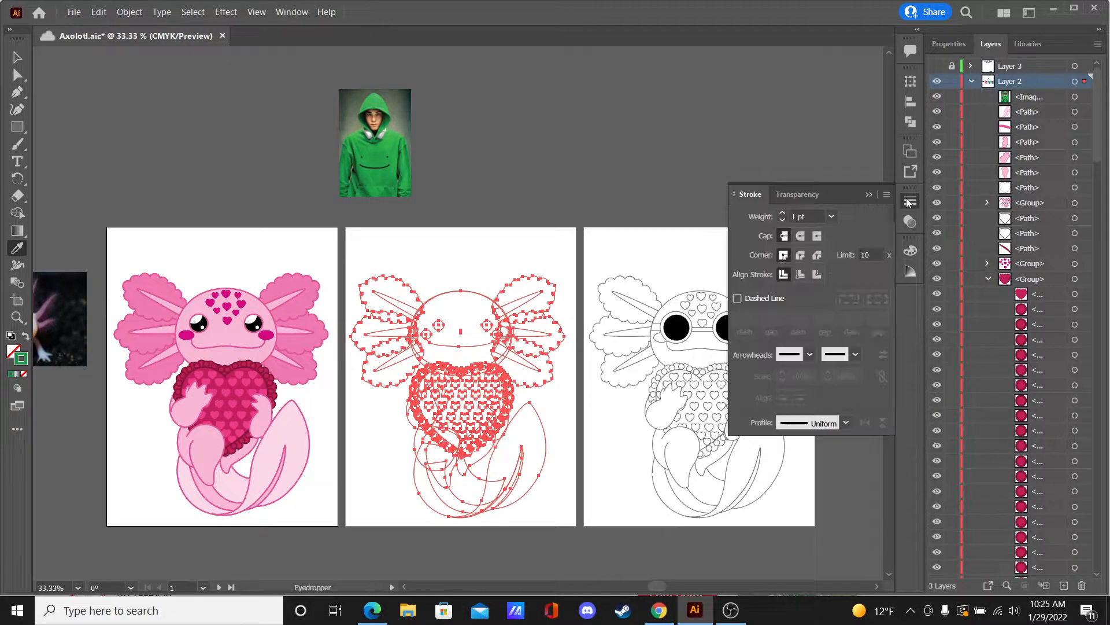
{"action": "left_click", "coordinate": [826, 219]}
{"action": "left_click", "coordinate": [856, 312]}
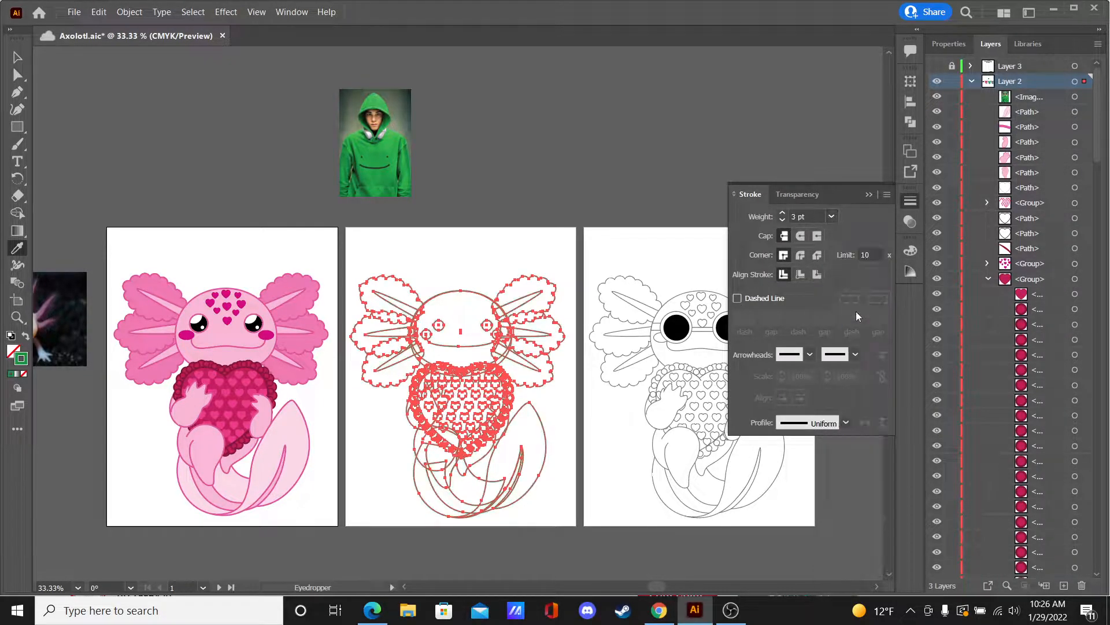
{"action": "left_click", "coordinate": [869, 195]}
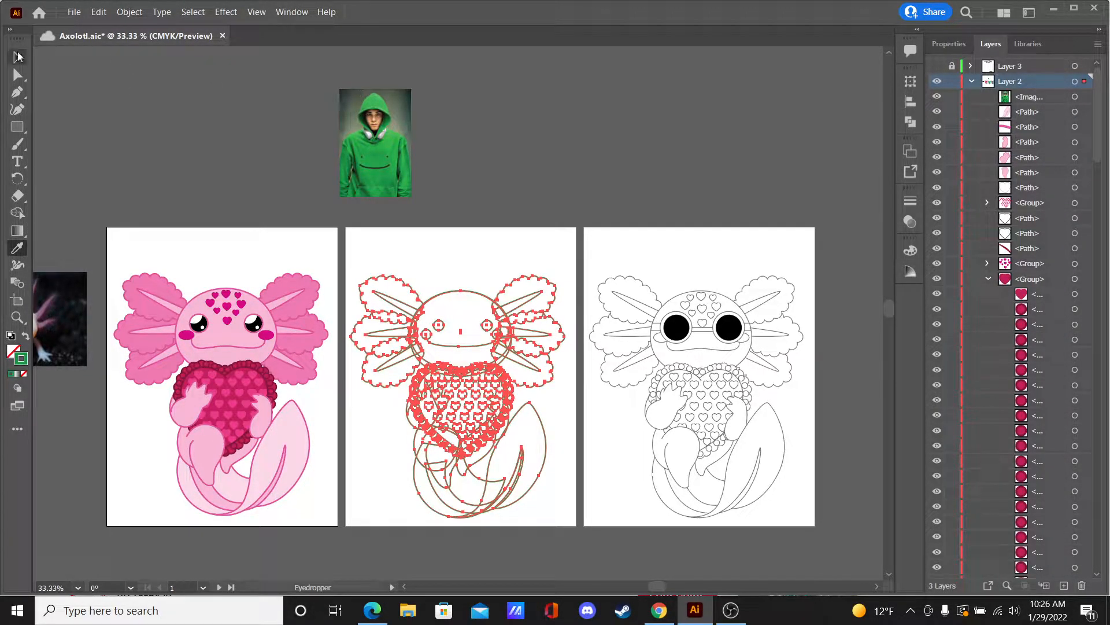
{"action": "left_click", "coordinate": [18, 56]}
{"action": "left_click", "coordinate": [514, 174]}
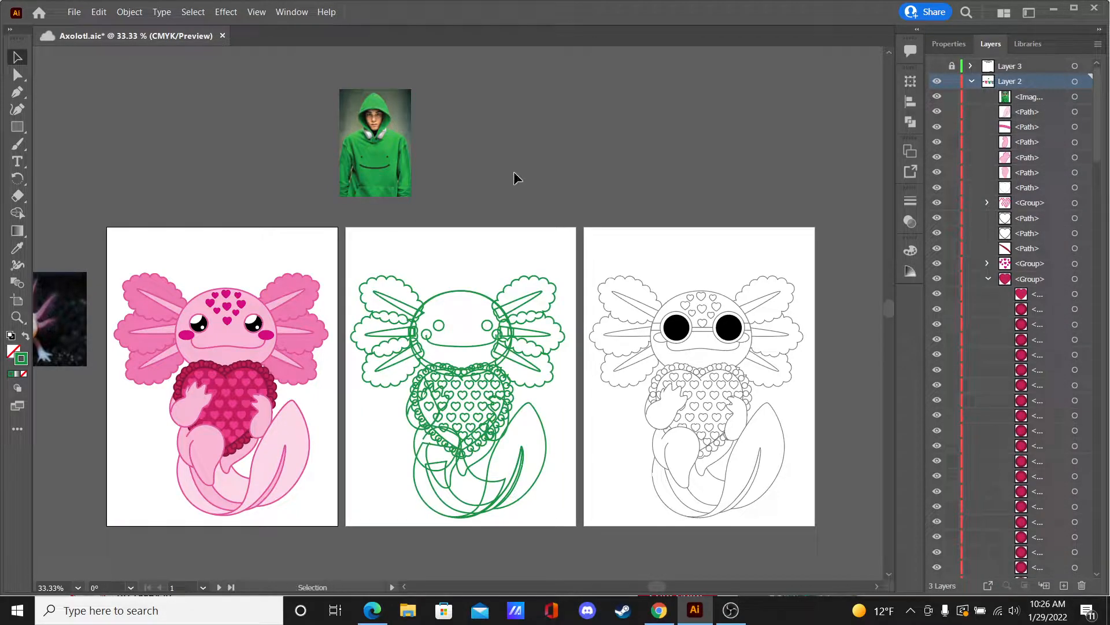
Step: Reselect the green axolotl line art on the middle artboard, fill its shapes with white FFFFFF, and deselect it
{"action": "key", "text": "ctrl+equal"}
{"action": "key", "text": "ctrl+minus"}
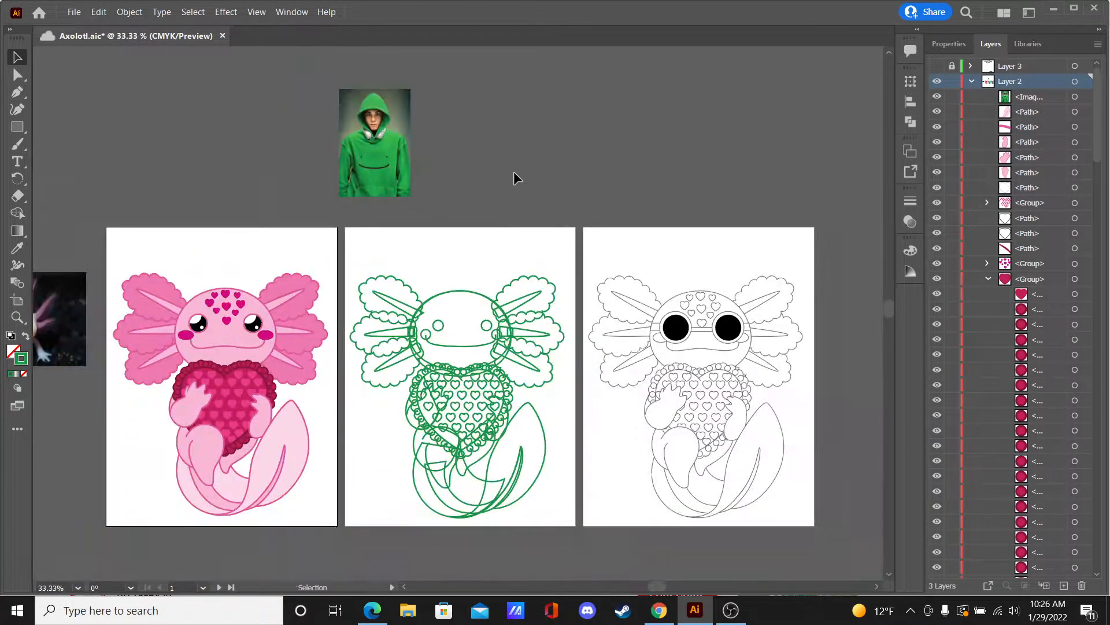
{"action": "left_click_drag", "start_coordinate": [354, 237], "coordinate": [581, 532]}
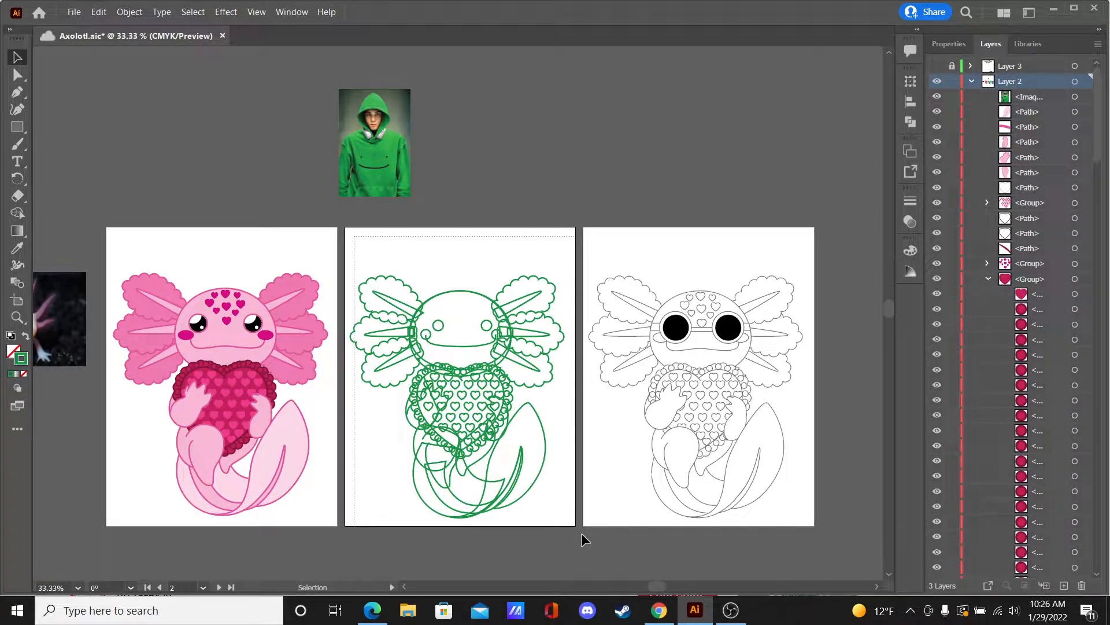
{"action": "left_click_drag", "start_coordinate": [582, 533], "coordinate": [569, 525]}
{"action": "left_click_drag", "start_coordinate": [569, 526], "coordinate": [569, 526]}
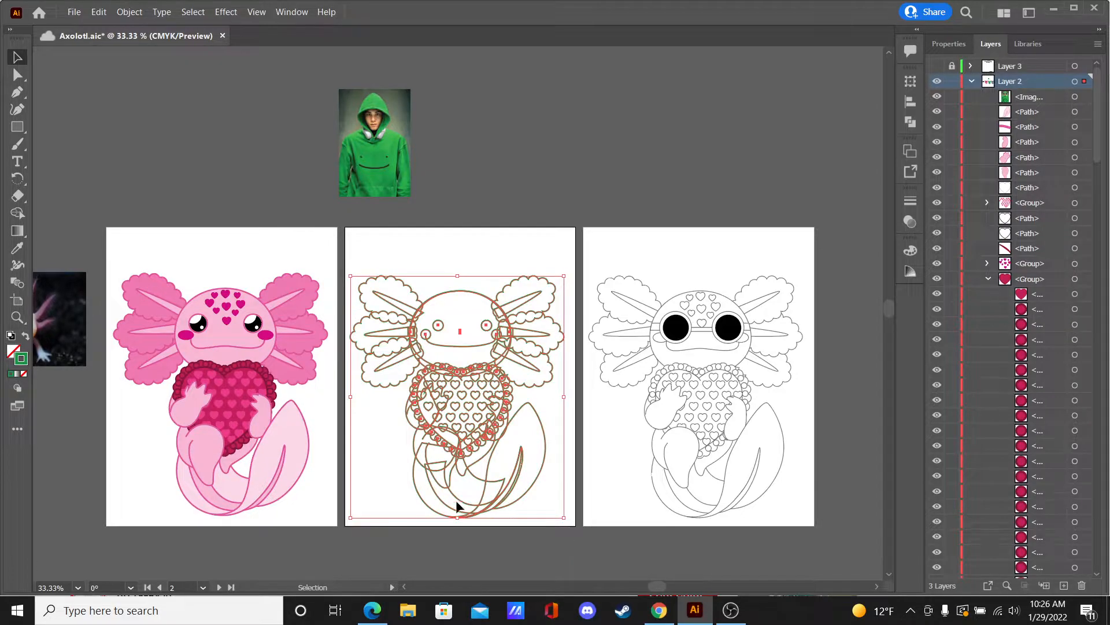
{"action": "double_click", "coordinate": [8, 353]}
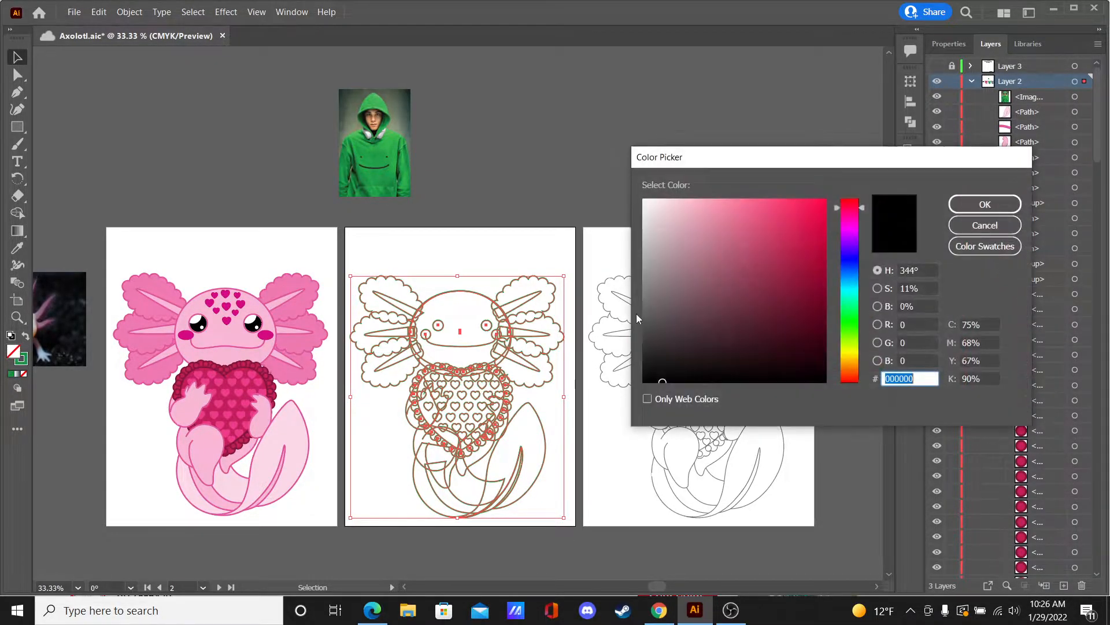
{"action": "left_click_drag", "start_coordinate": [654, 203], "coordinate": [620, 168]}
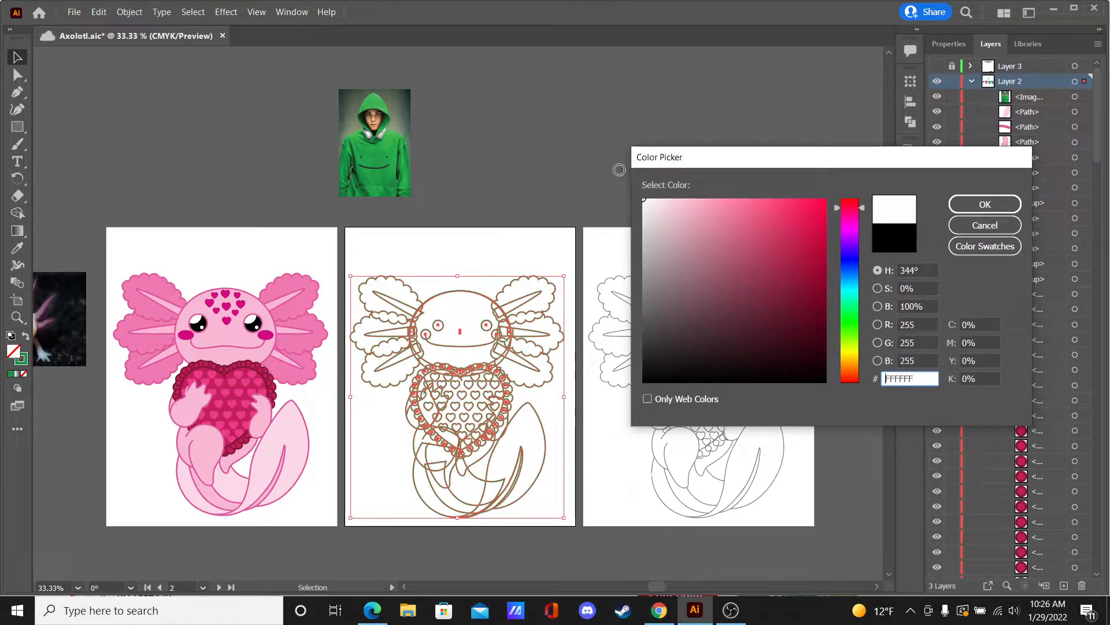
{"action": "left_click", "coordinate": [984, 205]}
{"action": "left_click", "coordinate": [509, 181]}
{"action": "key", "text": "ctrl+plus"}
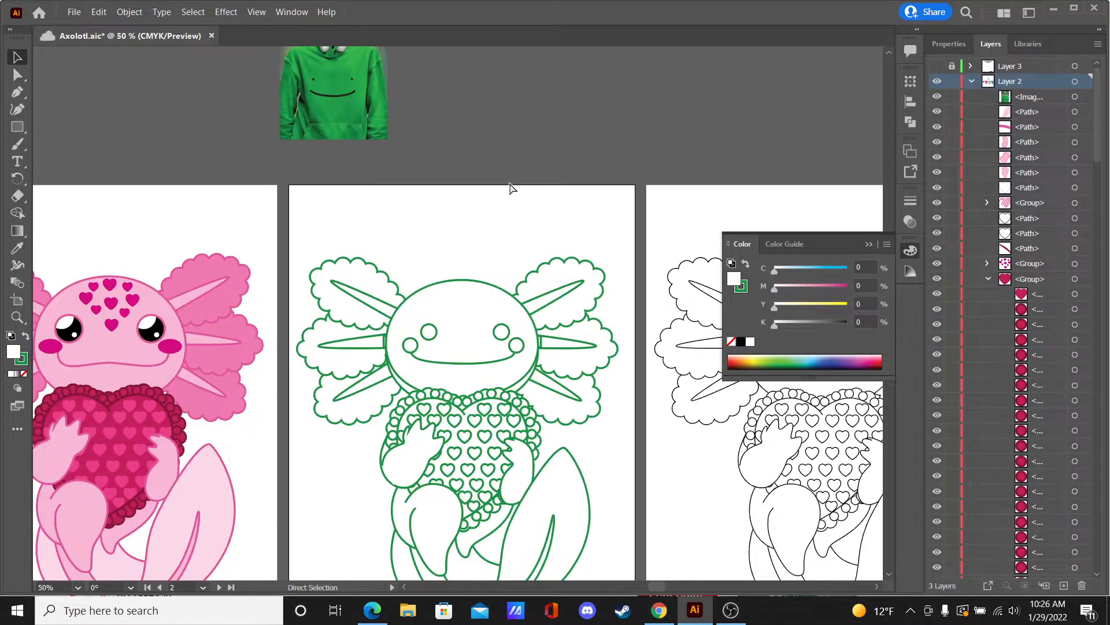
{"action": "left_click", "coordinate": [869, 243]}
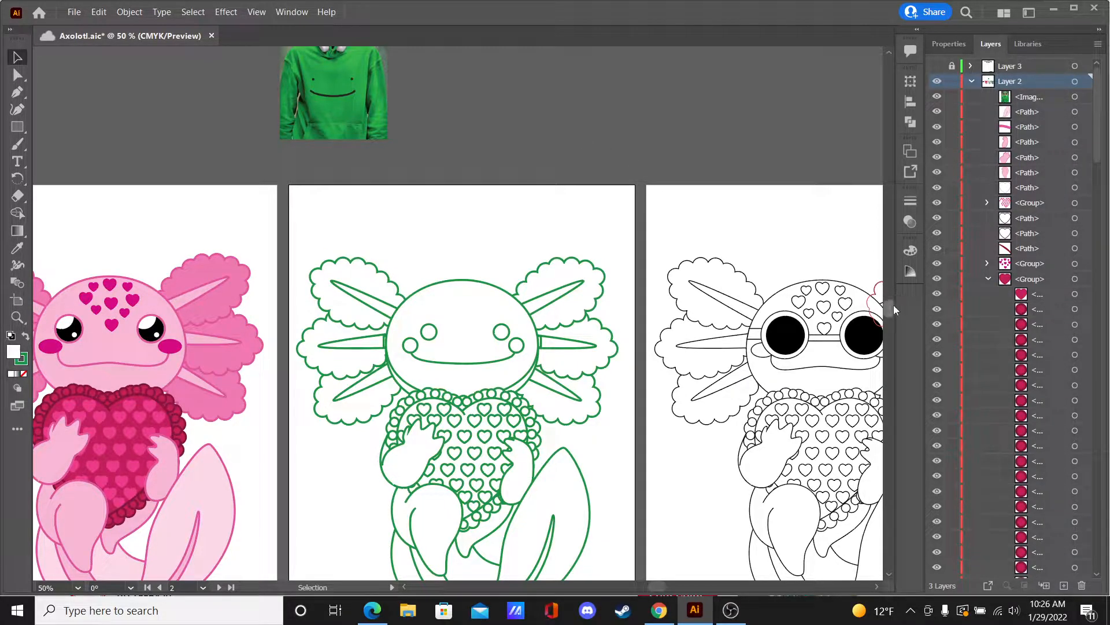
Step: Select all six gill frills of the middle axolotl and fill them with the same dark green as their outline
{"action": "scroll", "coordinate": [894, 304], "scroll_direction": "down", "scroll_amount": 3}
{"action": "left_click", "coordinate": [562, 188]}
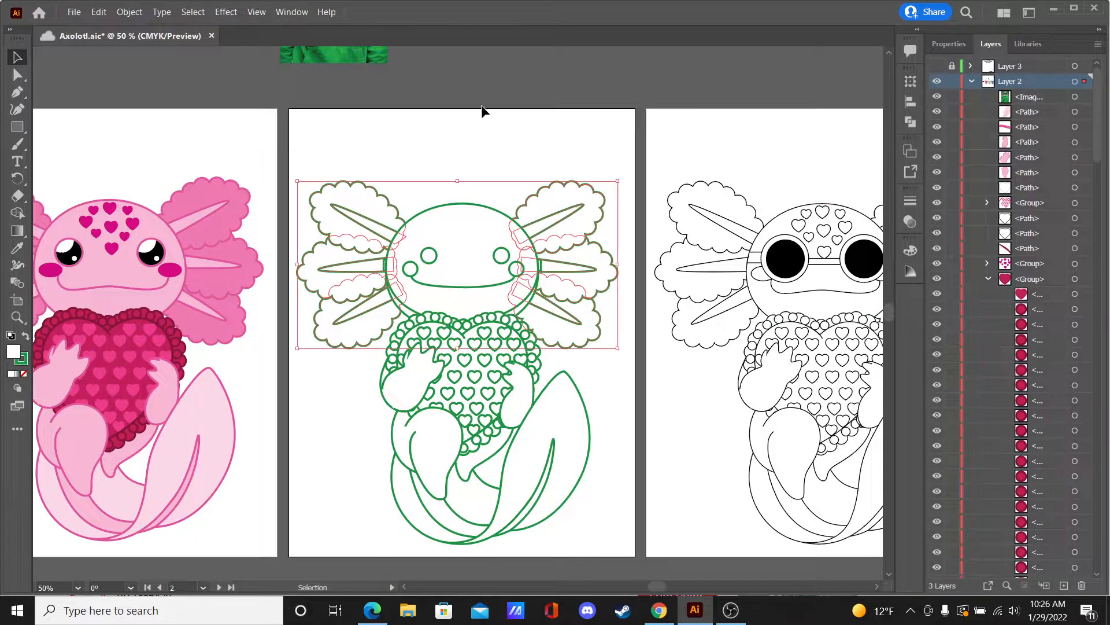
{"action": "left_click", "coordinate": [92, 53]}
{"action": "left_click", "coordinate": [18, 75]}
{"action": "left_click", "coordinate": [604, 194]}
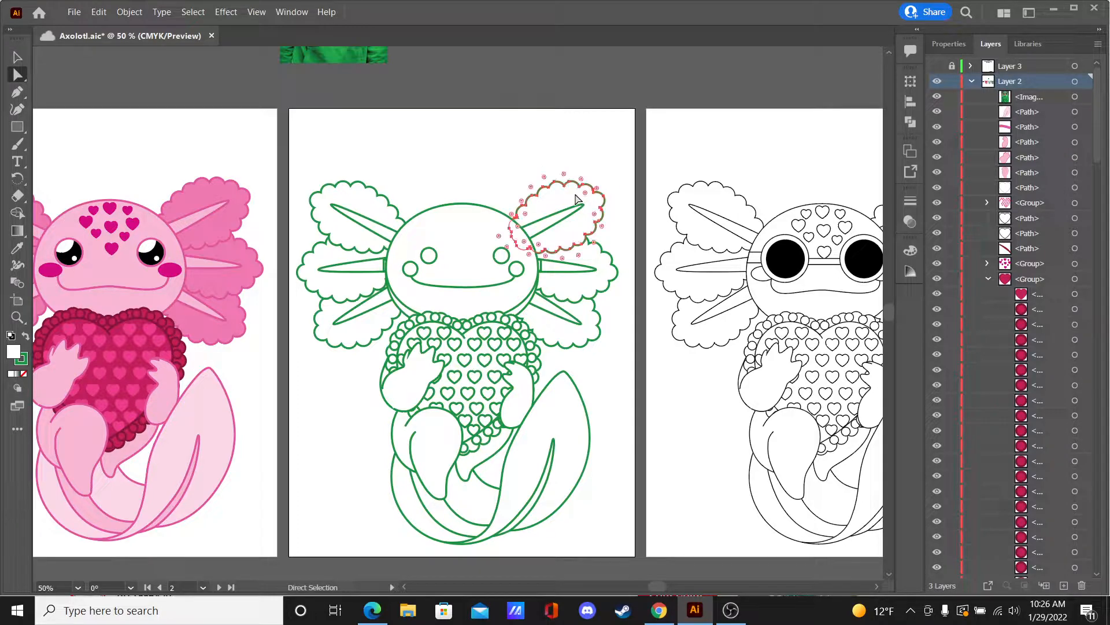
{"action": "left_click", "coordinate": [583, 315], "text": "shift"}
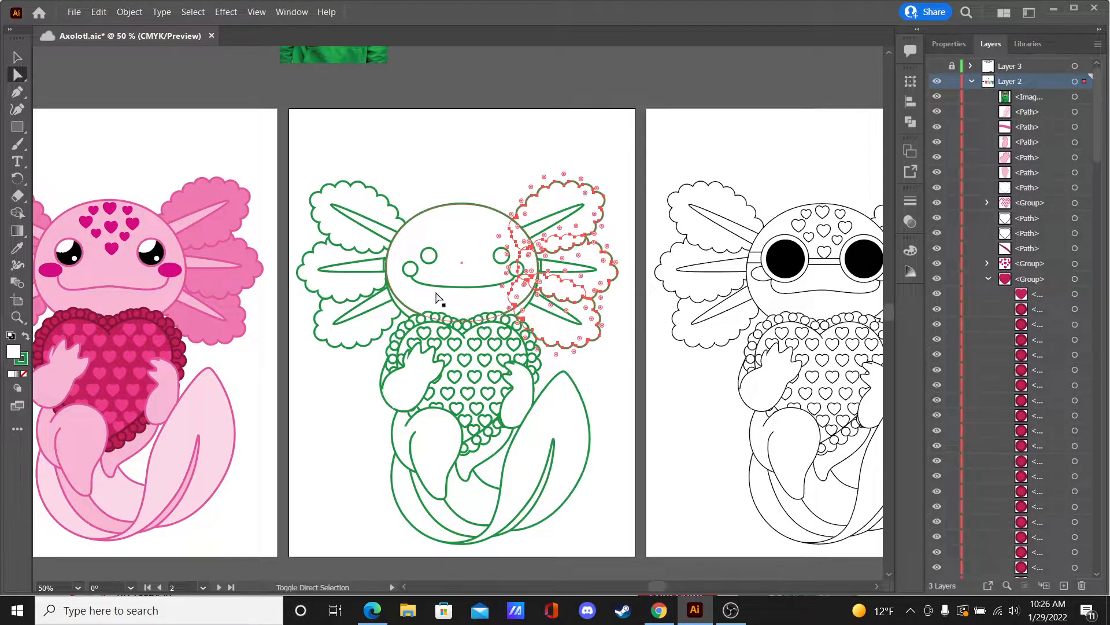
{"action": "left_click", "coordinate": [367, 336], "text": "shift"}
{"action": "left_click", "coordinate": [312, 290], "text": "shift"}
{"action": "left_click", "coordinate": [339, 232], "text": "shift"}
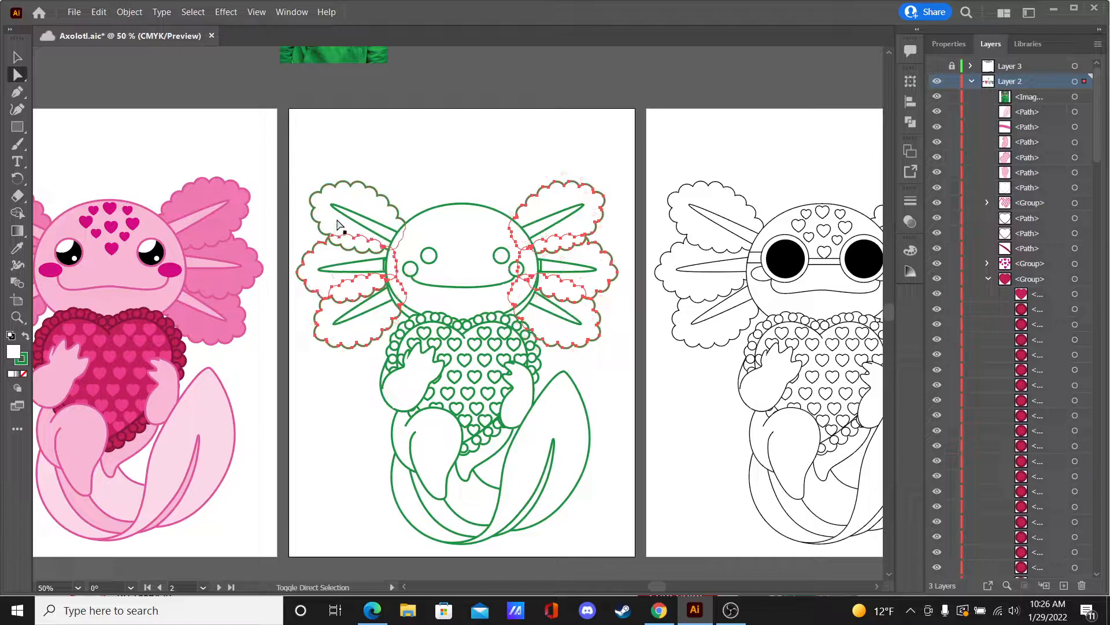
{"action": "left_click", "coordinate": [18, 249]}
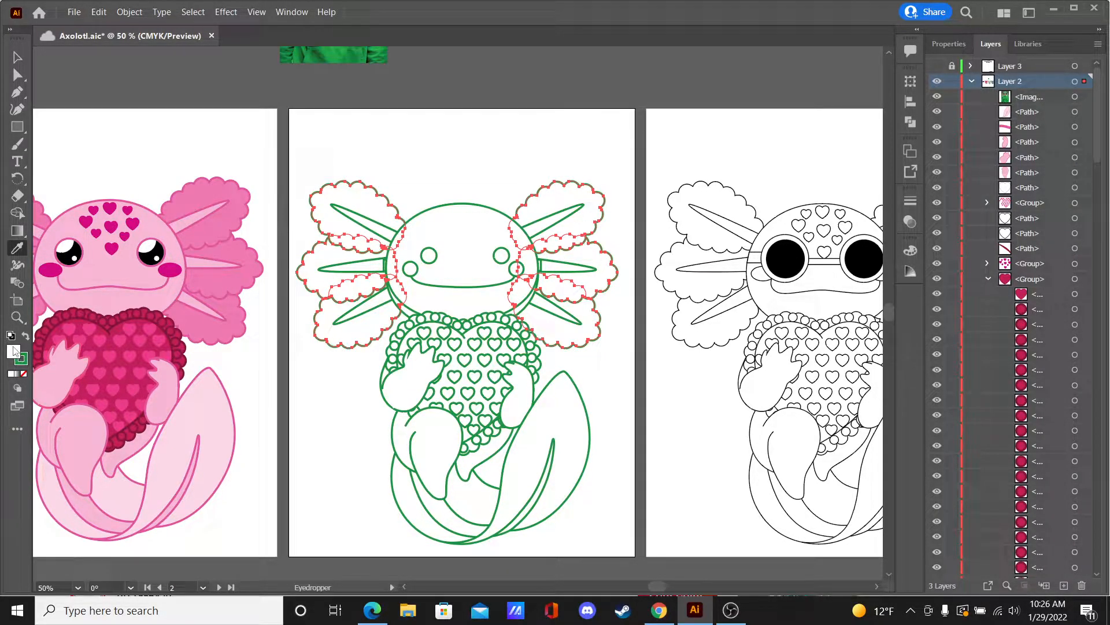
{"action": "left_click_drag", "start_coordinate": [25, 361], "coordinate": [12, 353]}
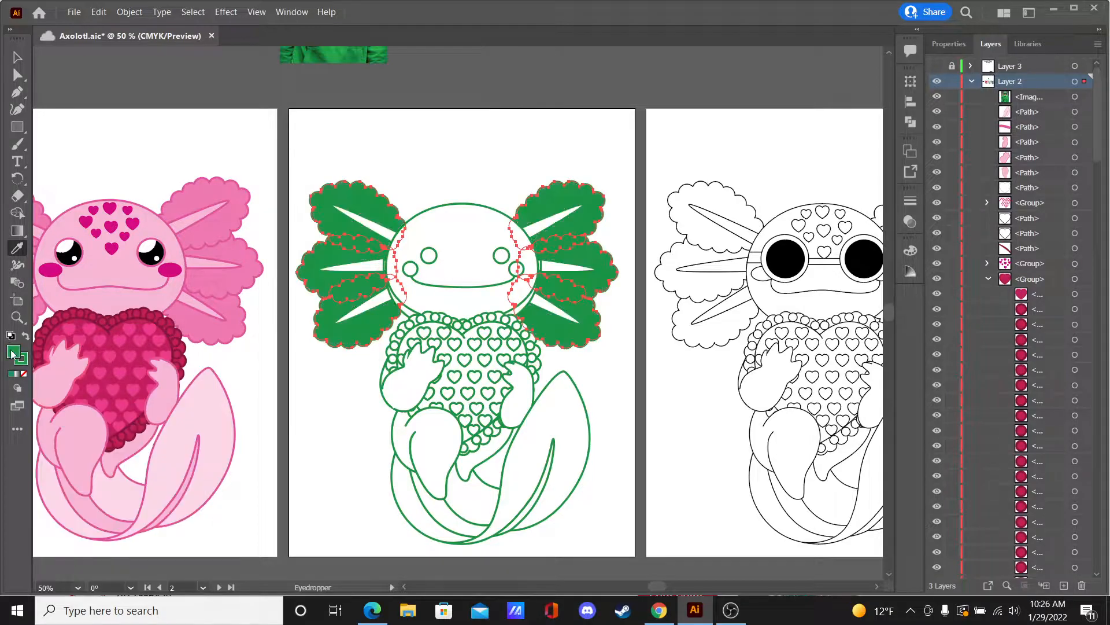
Step: Brighten the fill of the six gill frills to green 09D643 and deselect them
{"action": "double_click", "coordinate": [13, 354]}
{"action": "left_click_drag", "start_coordinate": [741, 273], "coordinate": [809, 246]}
{"action": "left_click", "coordinate": [984, 204]}
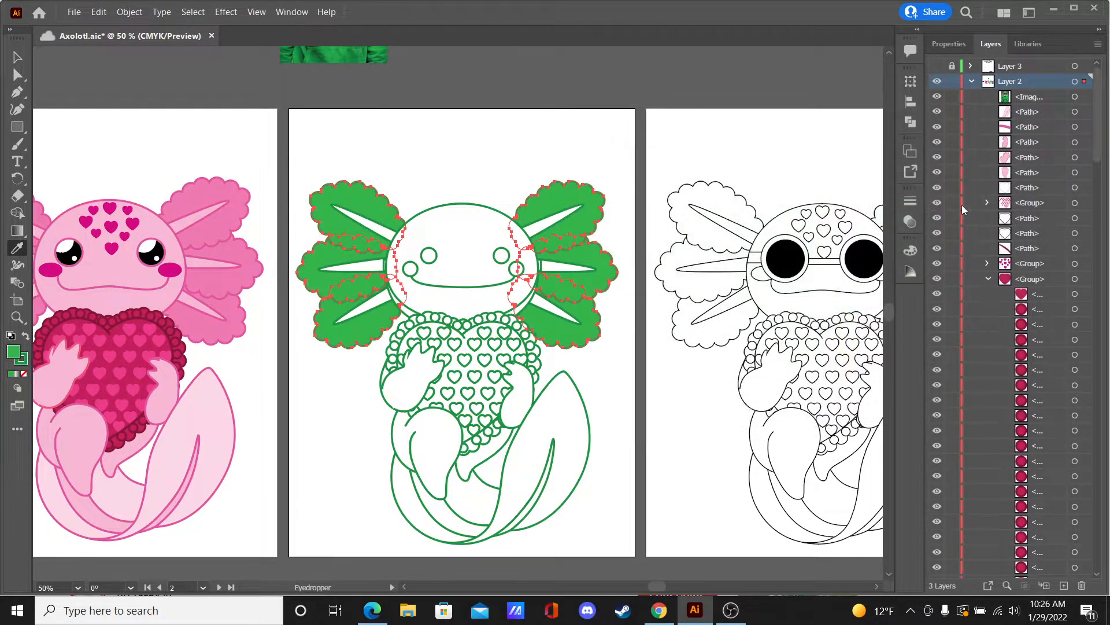
{"action": "double_click", "coordinate": [13, 354]}
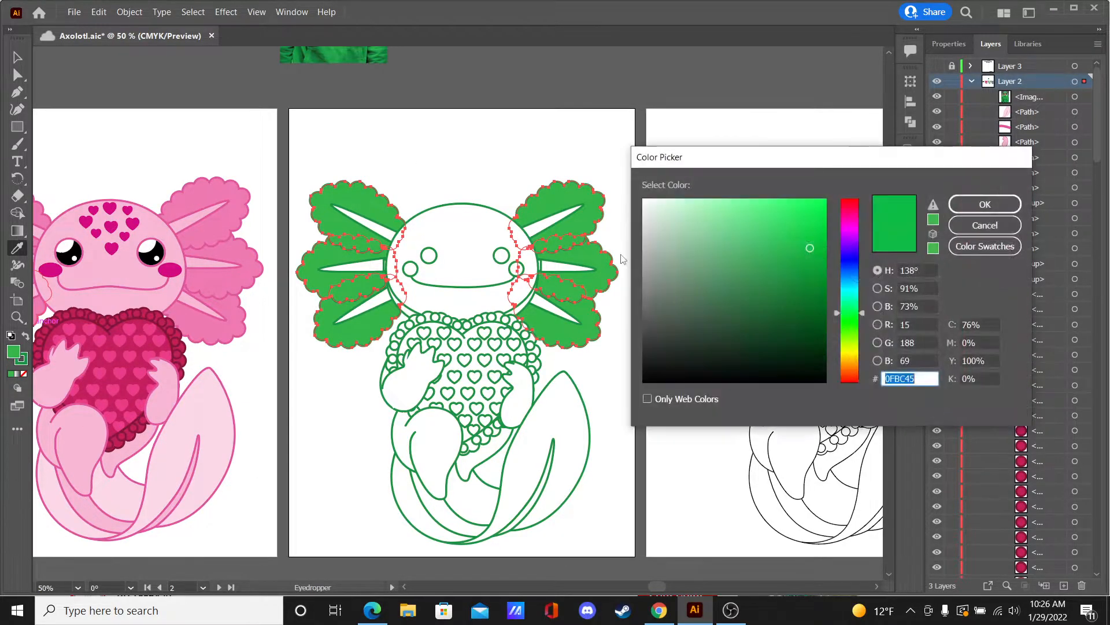
{"action": "left_click_drag", "start_coordinate": [807, 250], "coordinate": [821, 228]}
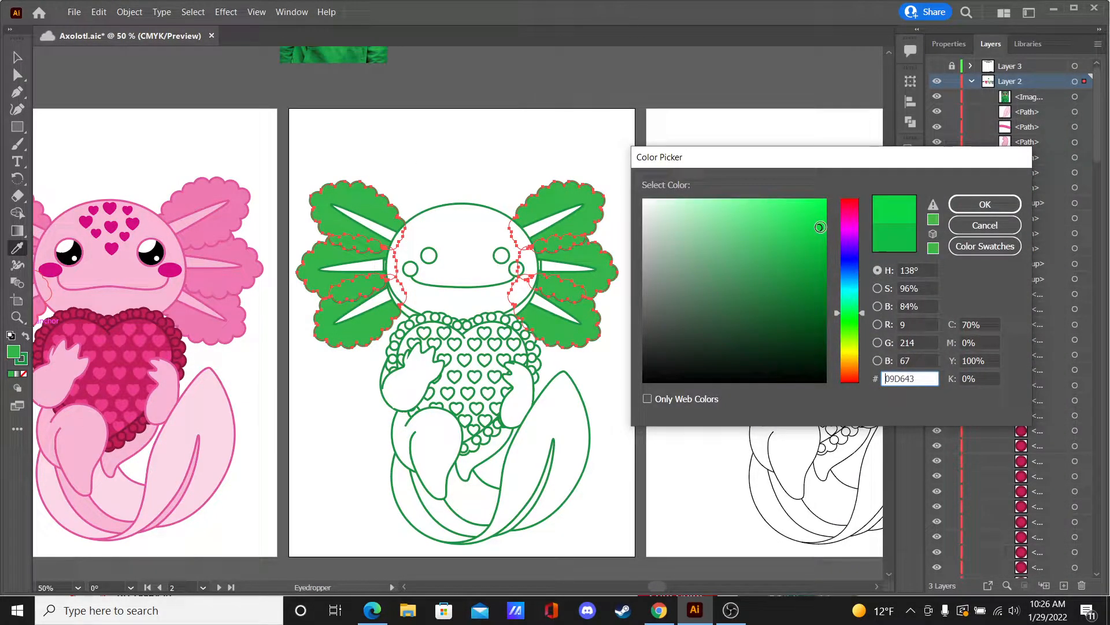
{"action": "left_click", "coordinate": [985, 205]}
{"action": "left_click", "coordinate": [17, 57]}
{"action": "left_click", "coordinate": [305, 102]}
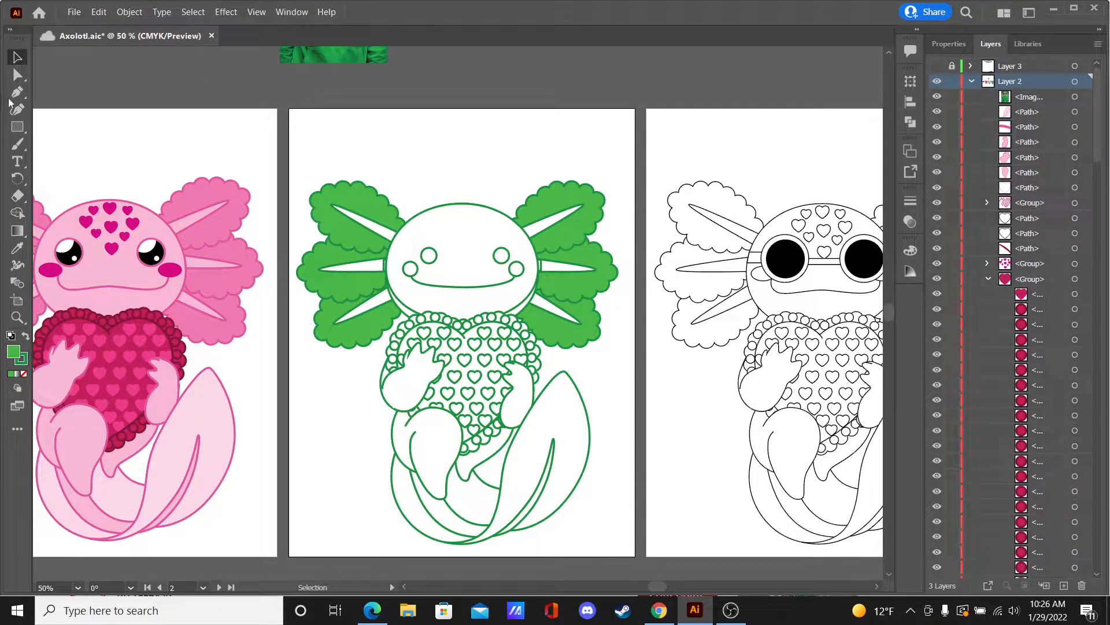
Step: Select the two main tail shapes of the middle axolotl and apply the gill frills' green to them
{"action": "left_click", "coordinate": [16, 79]}
{"action": "left_click", "coordinate": [571, 441]}
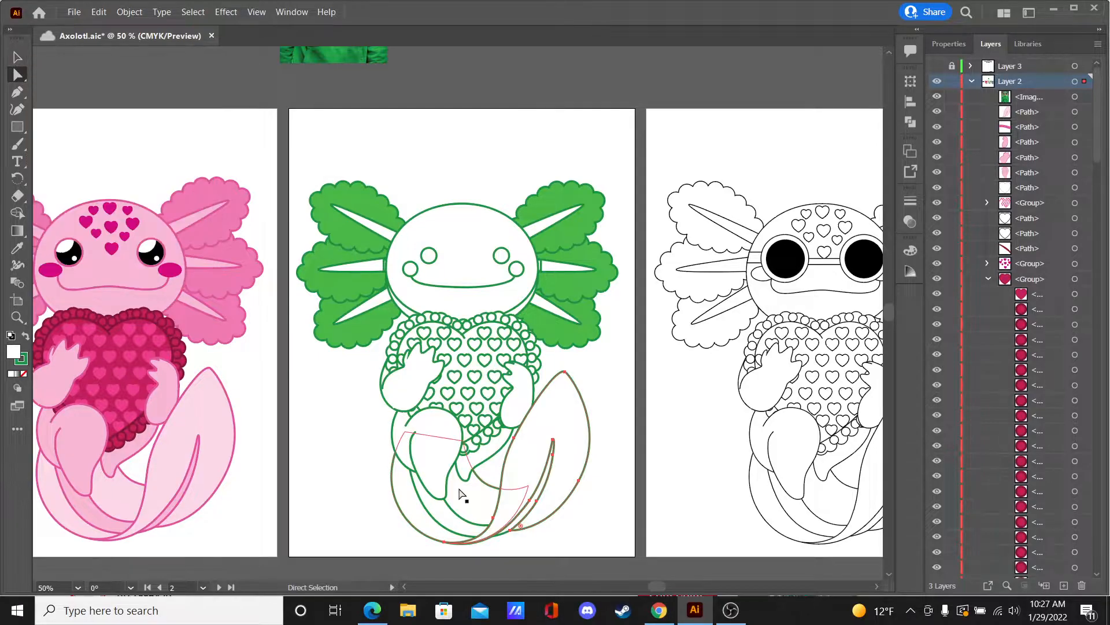
{"action": "left_click", "coordinate": [475, 498], "text": "shift"}
{"action": "key", "text": "i"}
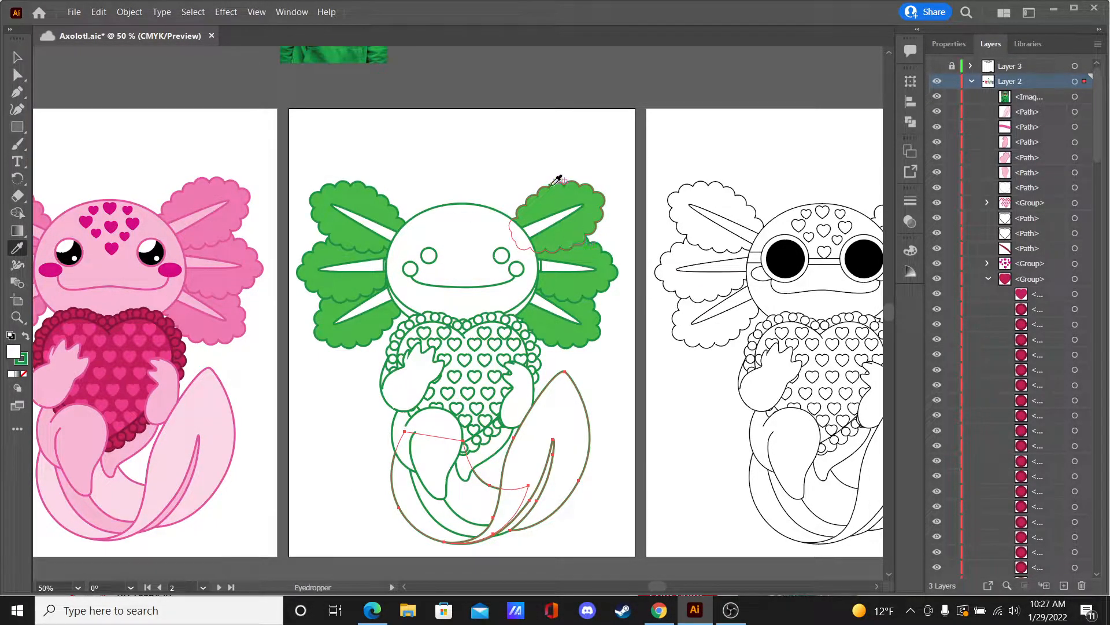
{"action": "left_click", "coordinate": [550, 186]}
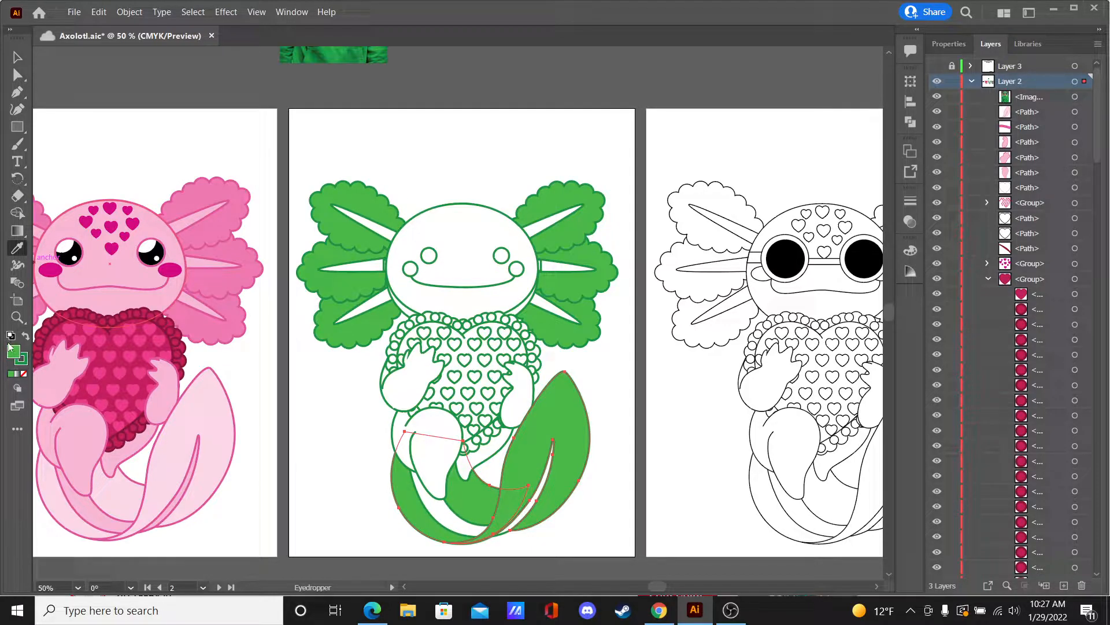
Step: Lighten the tail shapes' fill to green 92EF8B and deselect them
{"action": "double_click", "coordinate": [19, 357]}
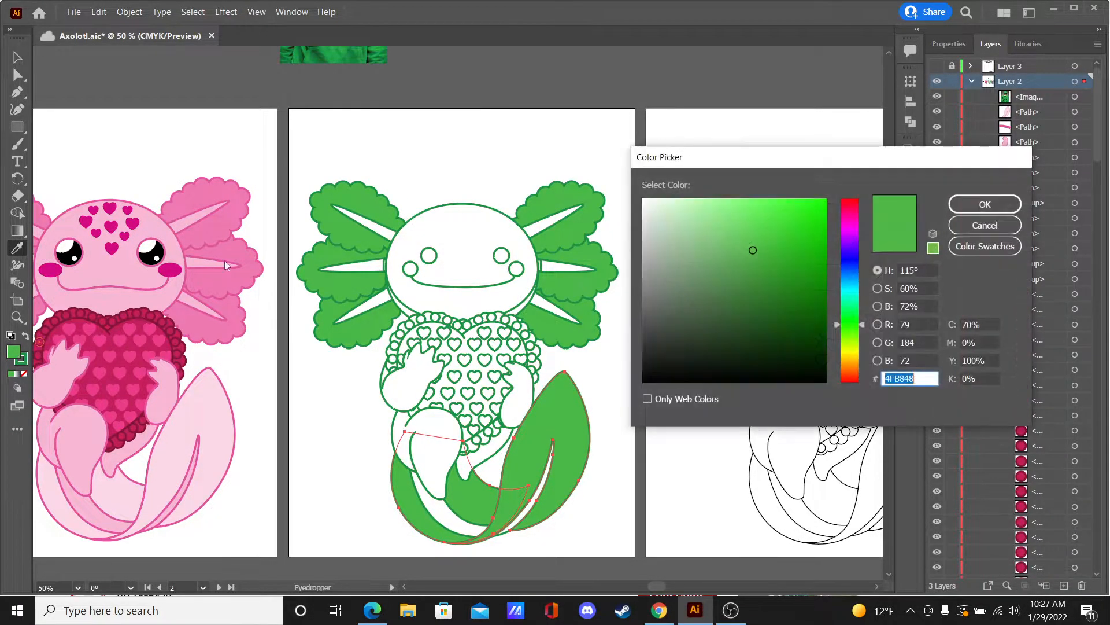
{"action": "left_click", "coordinate": [728, 207]}
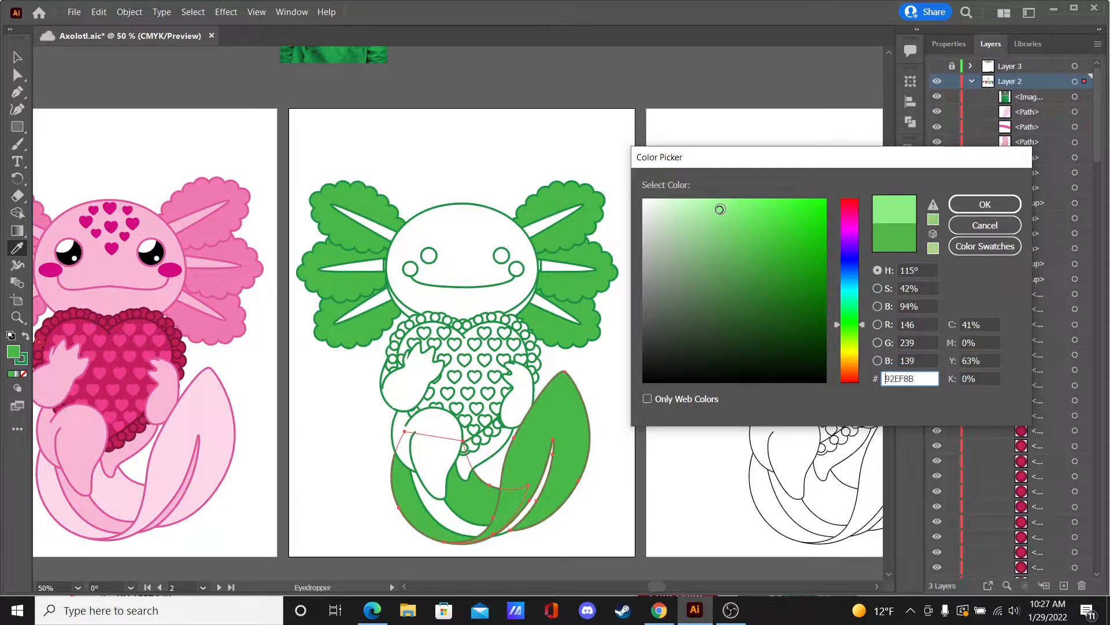
{"action": "left_click", "coordinate": [986, 204]}
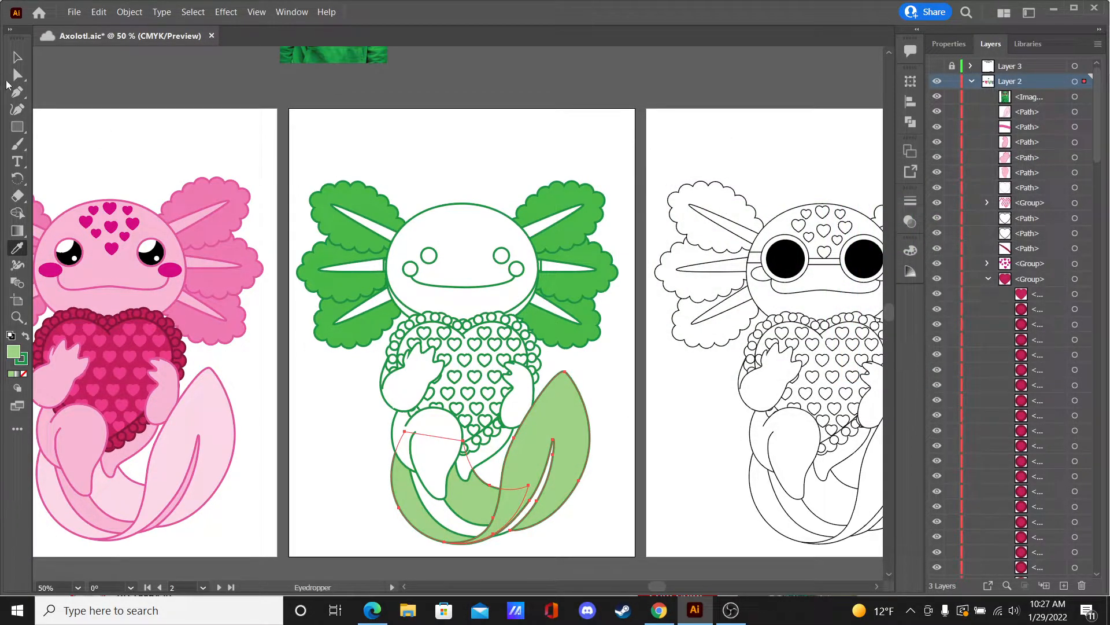
{"action": "left_click", "coordinate": [17, 75]}
{"action": "left_click", "coordinate": [471, 113]}
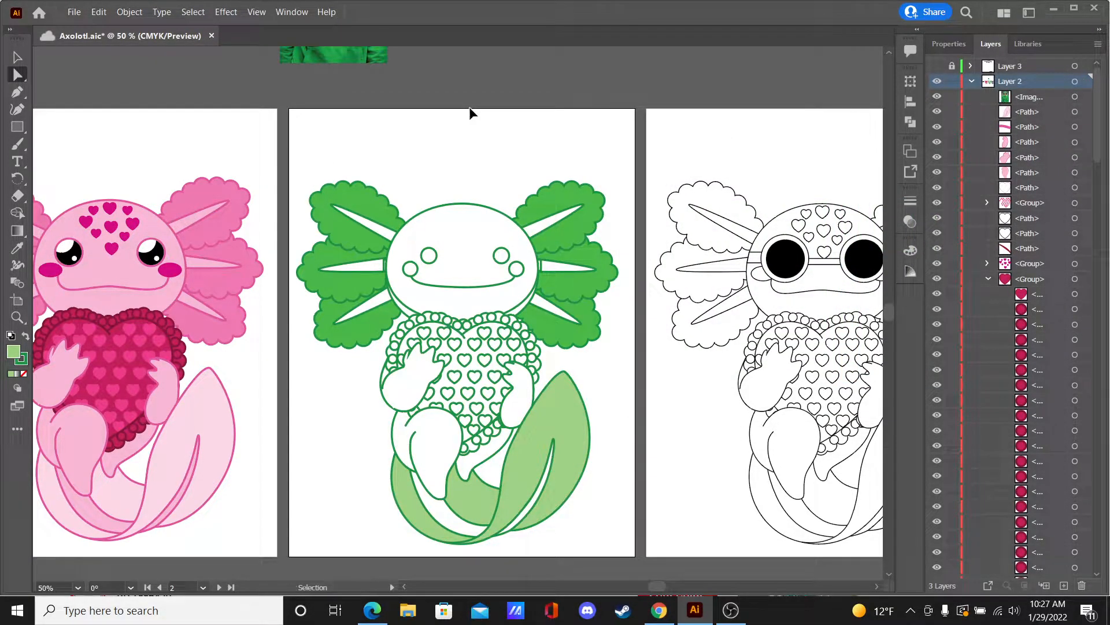
{"action": "key", "text": "ctrl+plus"}
{"action": "left_click", "coordinate": [462, 168]}
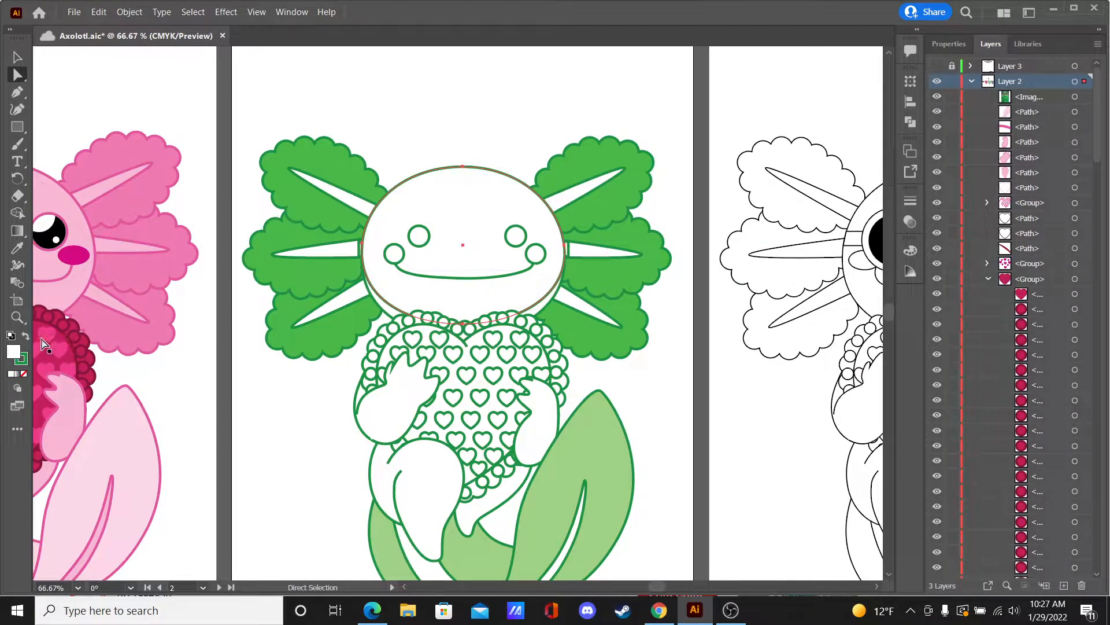
{"action": "left_click_drag", "start_coordinate": [47, 340], "coordinate": [8, 353]}
{"action": "left_click_drag", "start_coordinate": [99, 315], "coordinate": [100, 317]}
{"action": "right_click", "coordinate": [522, 235]}
{"action": "right_click", "coordinate": [514, 236]}
{"action": "left_click", "coordinate": [449, 94]}
Step: Fill both eye circles of the middle axolotl with black 000000 and deselect them
{"action": "left_click", "coordinate": [517, 244]}
{"action": "left_click", "coordinate": [421, 236], "text": "shift"}
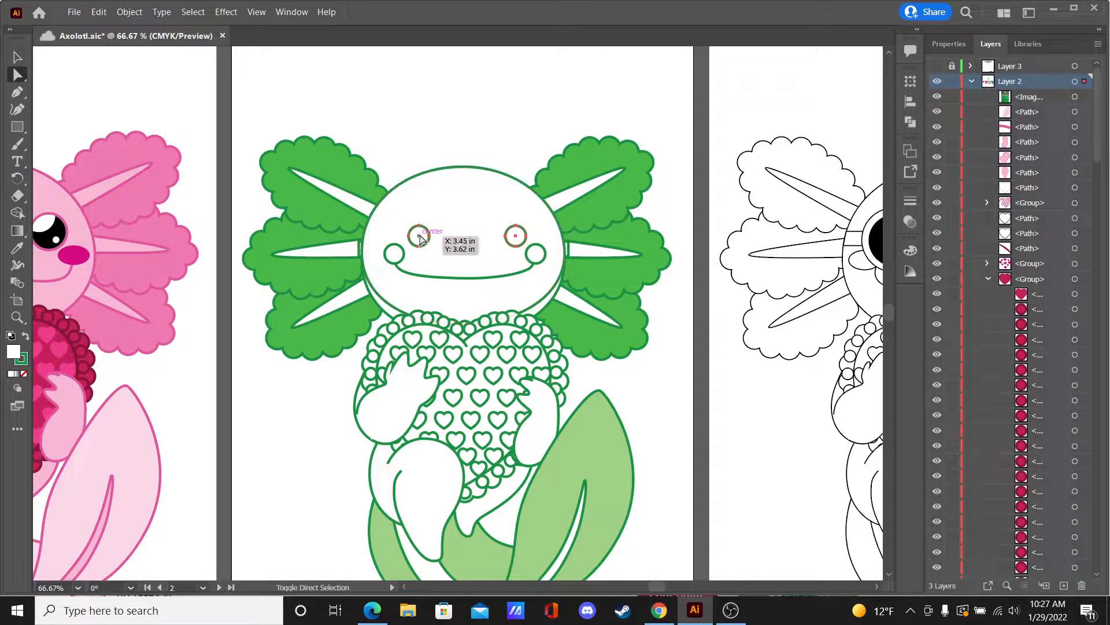
{"action": "double_click", "coordinate": [13, 351]}
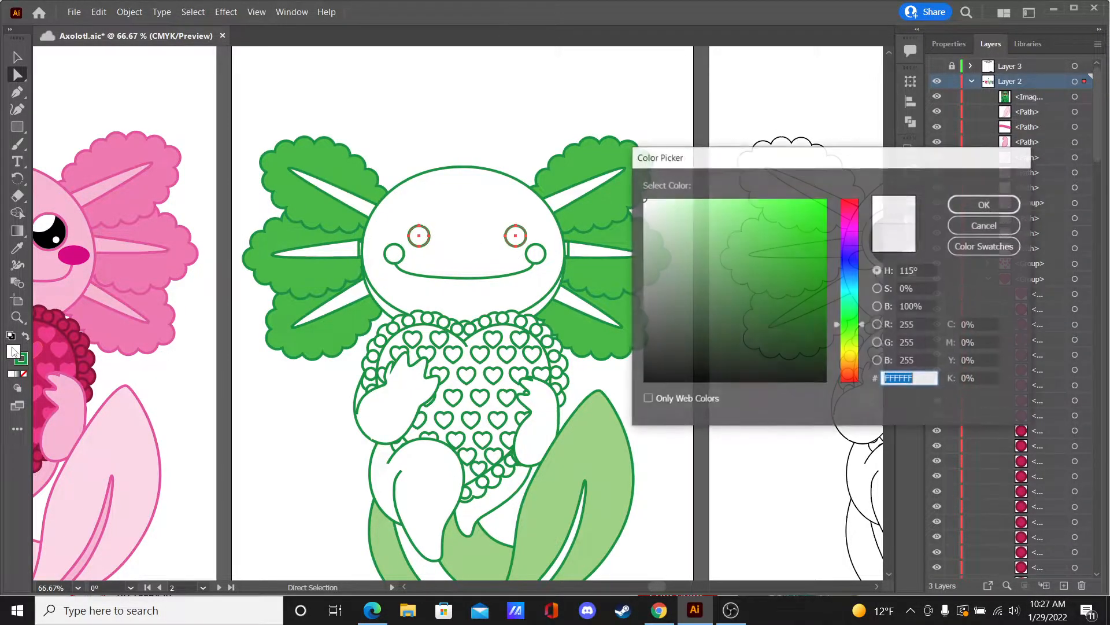
{"action": "left_click_drag", "start_coordinate": [656, 278], "coordinate": [654, 371]}
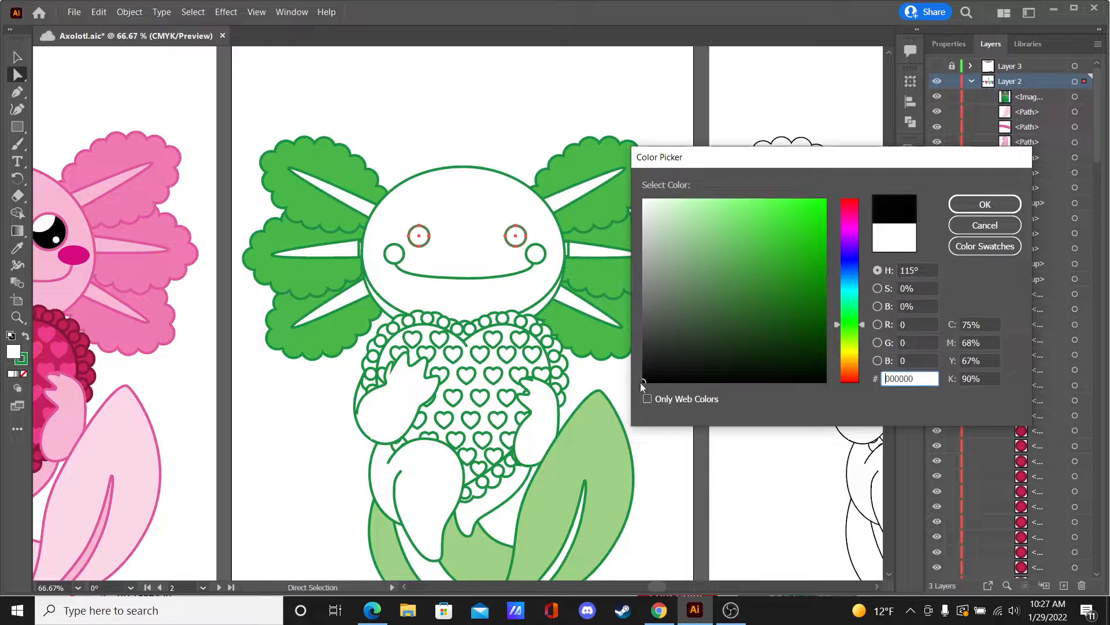
{"action": "left_click", "coordinate": [985, 205]}
{"action": "left_click", "coordinate": [444, 136]}
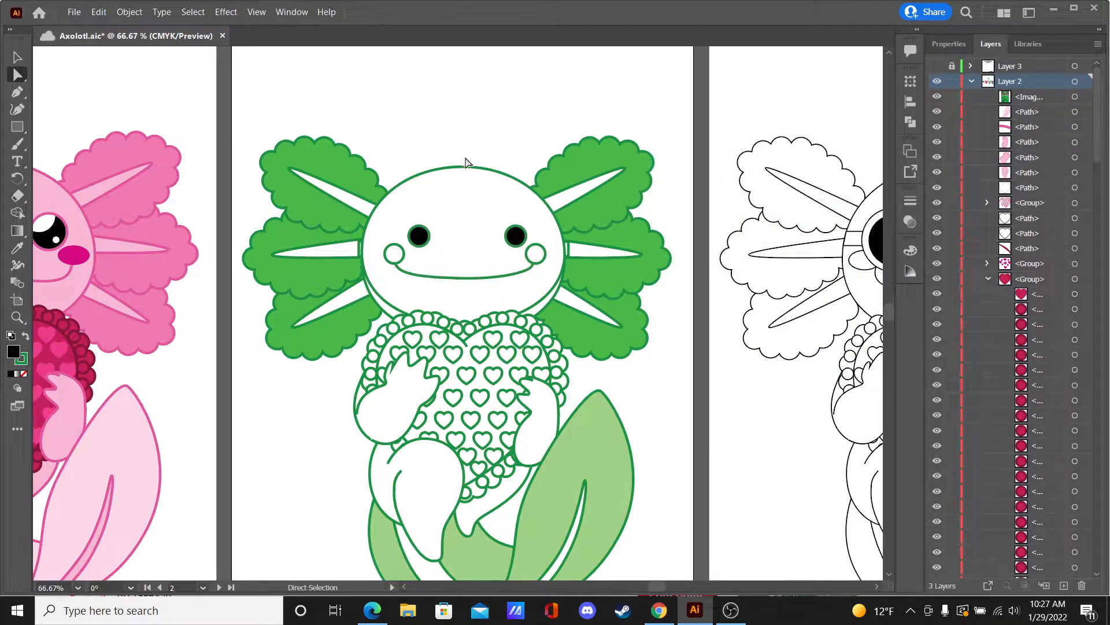
Step: Select both cheek circles of the middle axolotl and fill them with the light green sampled from its tail
{"action": "key", "text": "ctrl+equal"}
{"action": "key", "text": "ctrl+equal"}
{"action": "left_click", "coordinate": [314, 174]}
{"action": "left_click", "coordinate": [625, 194], "text": "shift"}
{"action": "key", "text": "ctrl+minus"}
{"action": "key", "text": "ctrl+minus"}
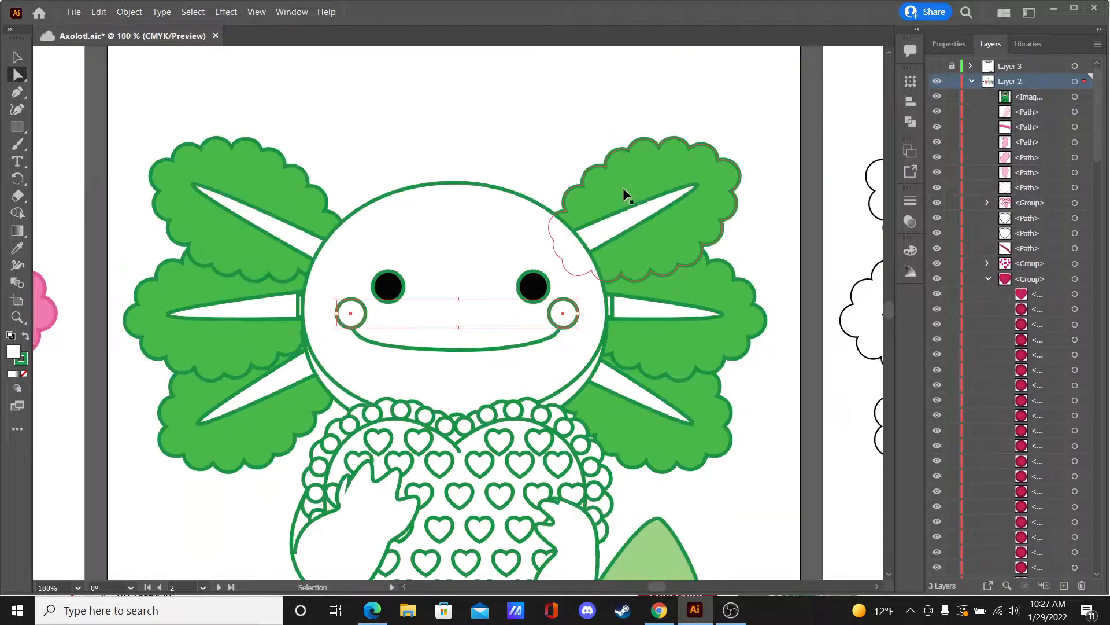
{"action": "left_click", "coordinate": [17, 247]}
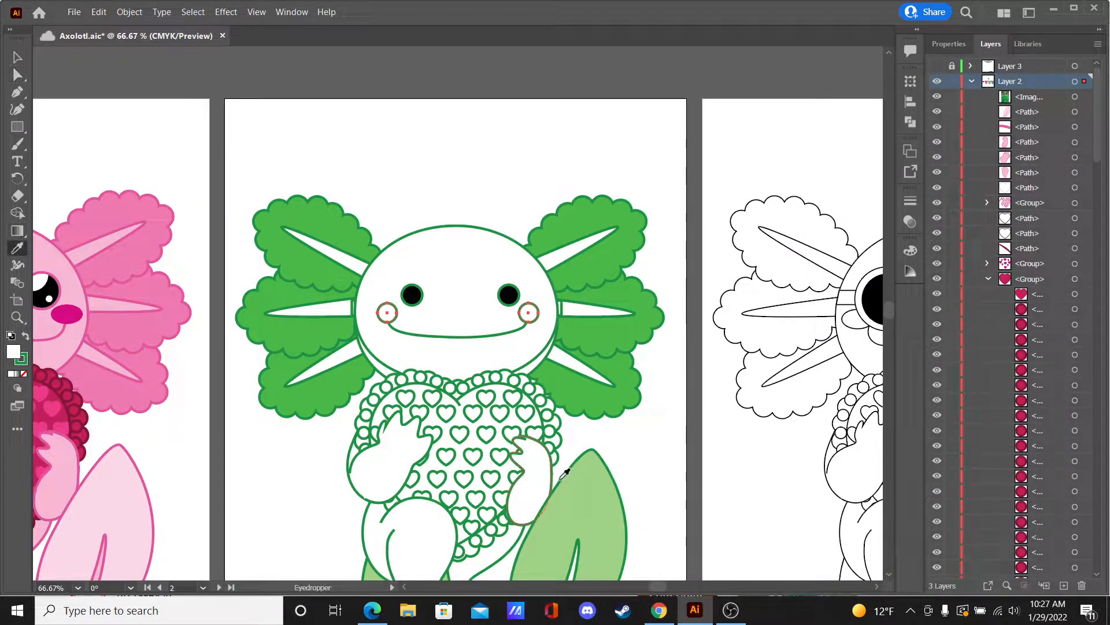
{"action": "left_click", "coordinate": [596, 488]}
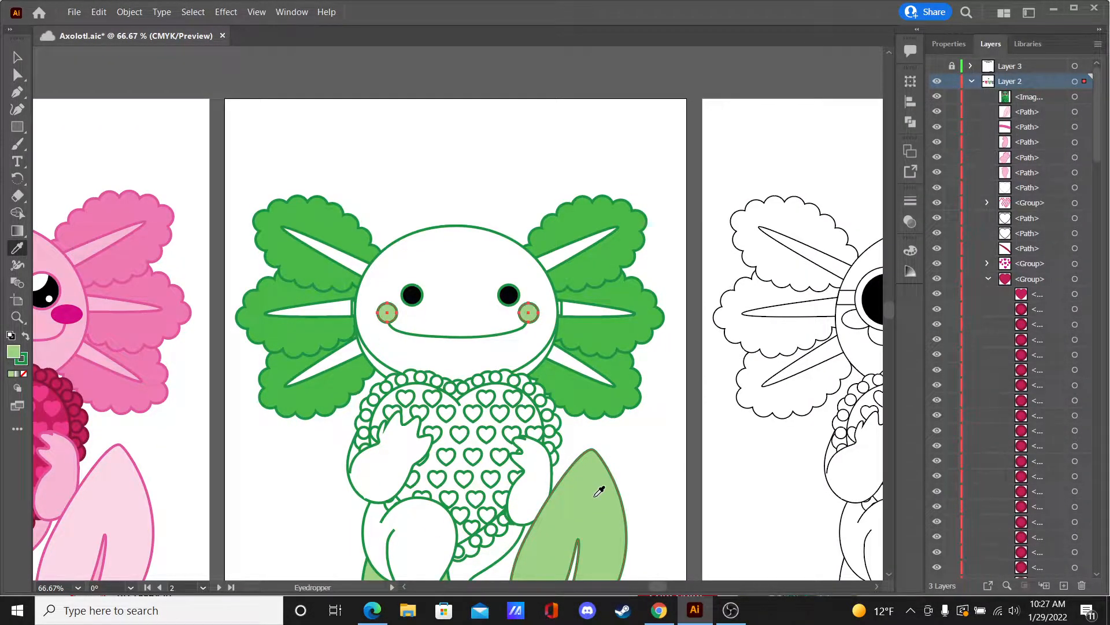
Step: Remove the stroke from the two cheek circles and deselect them
{"action": "left_click", "coordinate": [23, 361]}
{"action": "left_click", "coordinate": [25, 375]}
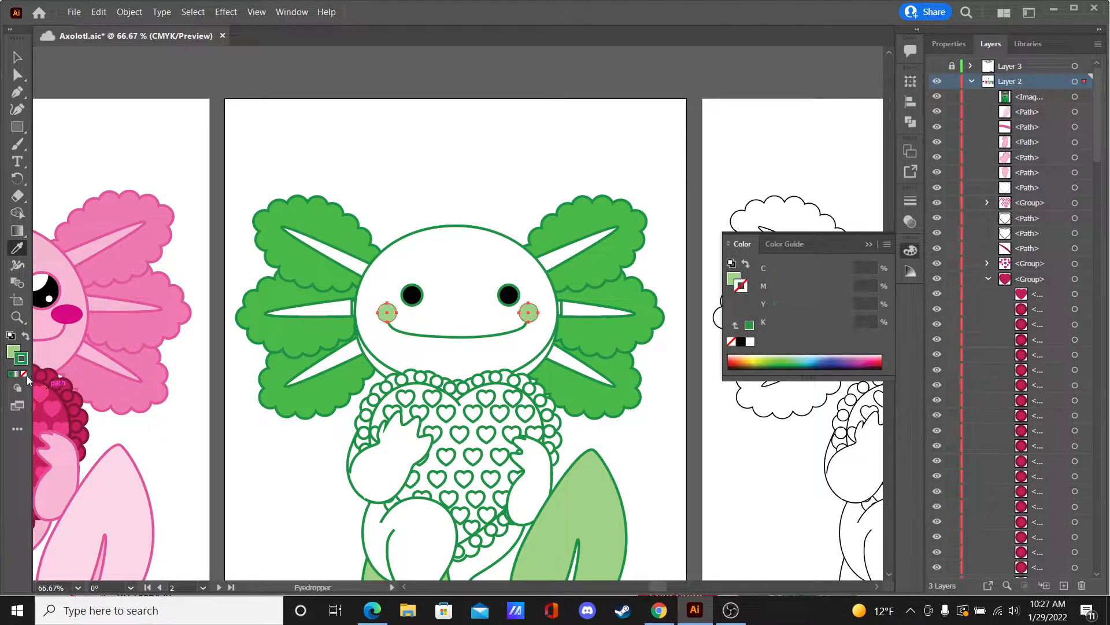
{"action": "left_click", "coordinate": [16, 57]}
{"action": "left_click", "coordinate": [193, 91]}
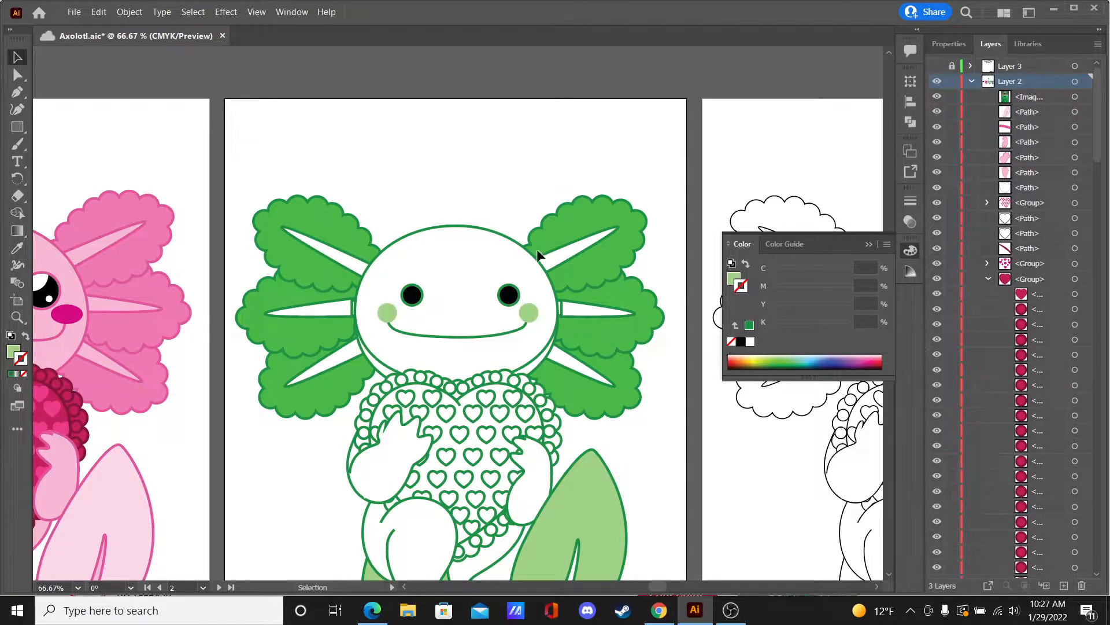
{"action": "left_click", "coordinate": [530, 363]}
{"action": "scroll", "coordinate": [885, 572], "scroll_direction": "down", "scroll_amount": 4}
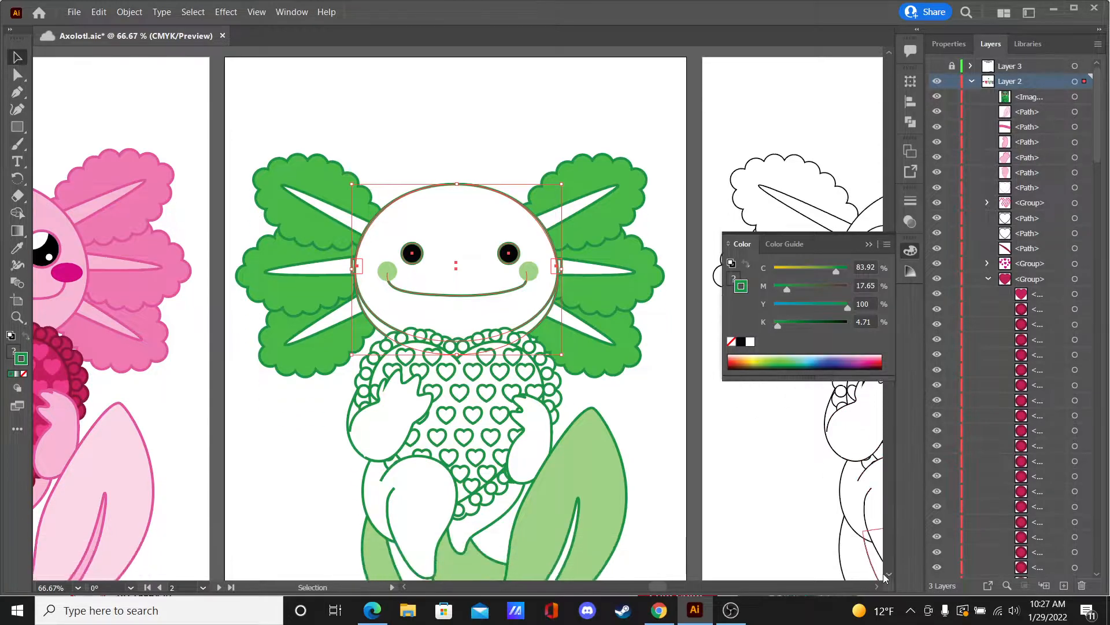
{"action": "left_click", "coordinate": [687, 373]}
{"action": "left_click", "coordinate": [17, 75]}
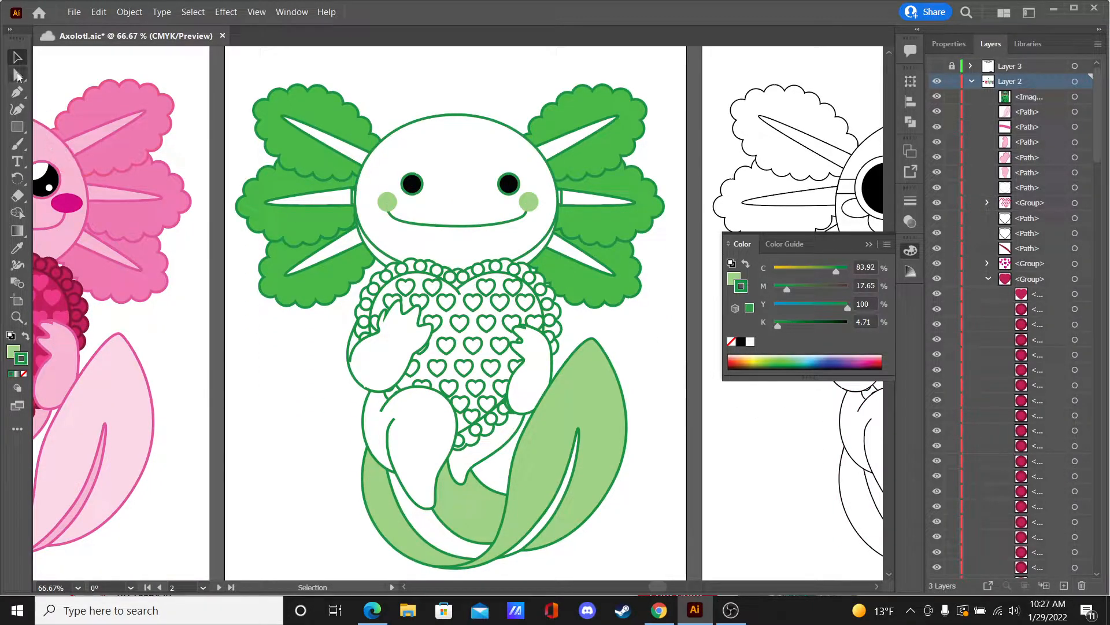
{"action": "left_click", "coordinate": [534, 262]}
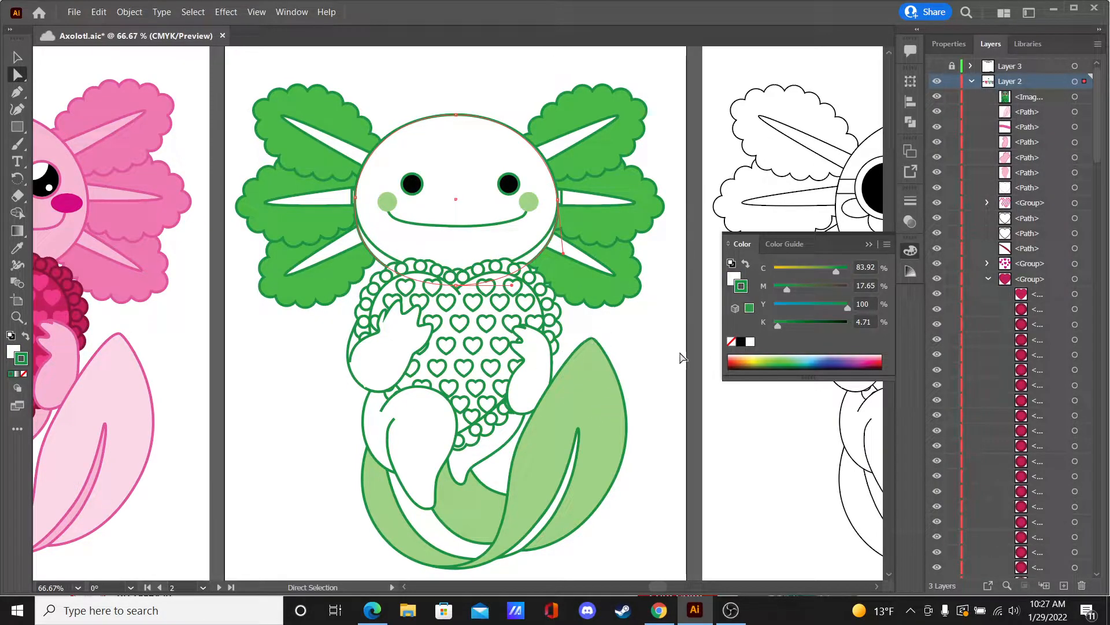
{"action": "left_click", "coordinate": [655, 358]}
Step: Reselect the middle axolotl's two main tail shapes, set their fill to a pale green of 10.17% cyan and 21.96% yellow, and deselect them
{"action": "key", "text": "ctrl+minus"}
{"action": "key", "text": "ctrl+minus"}
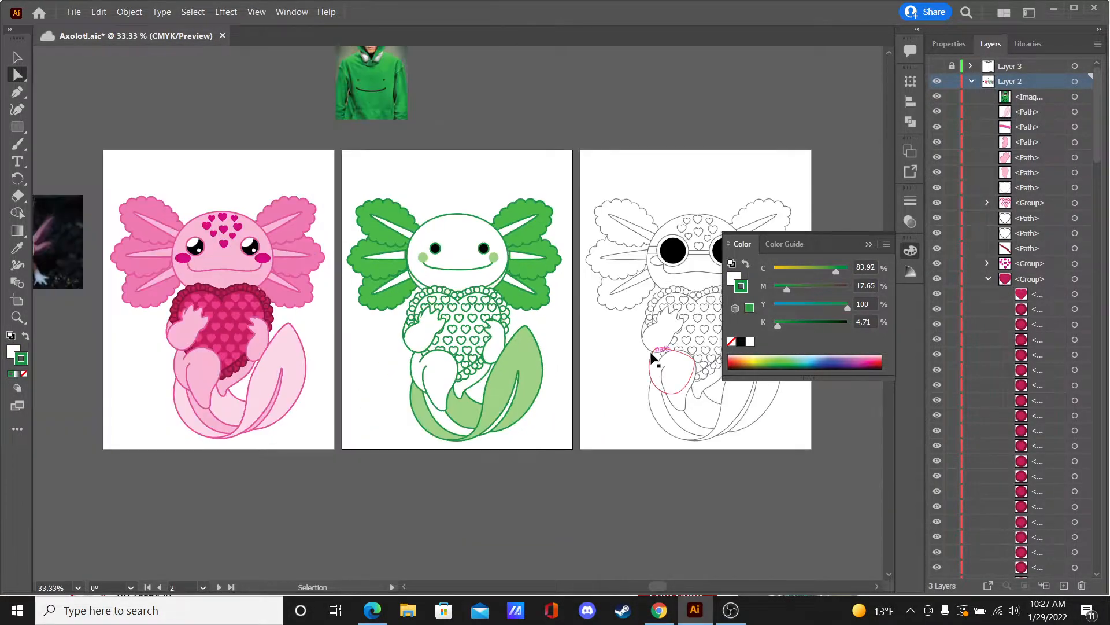
{"action": "key", "text": "ctrl+minus"}
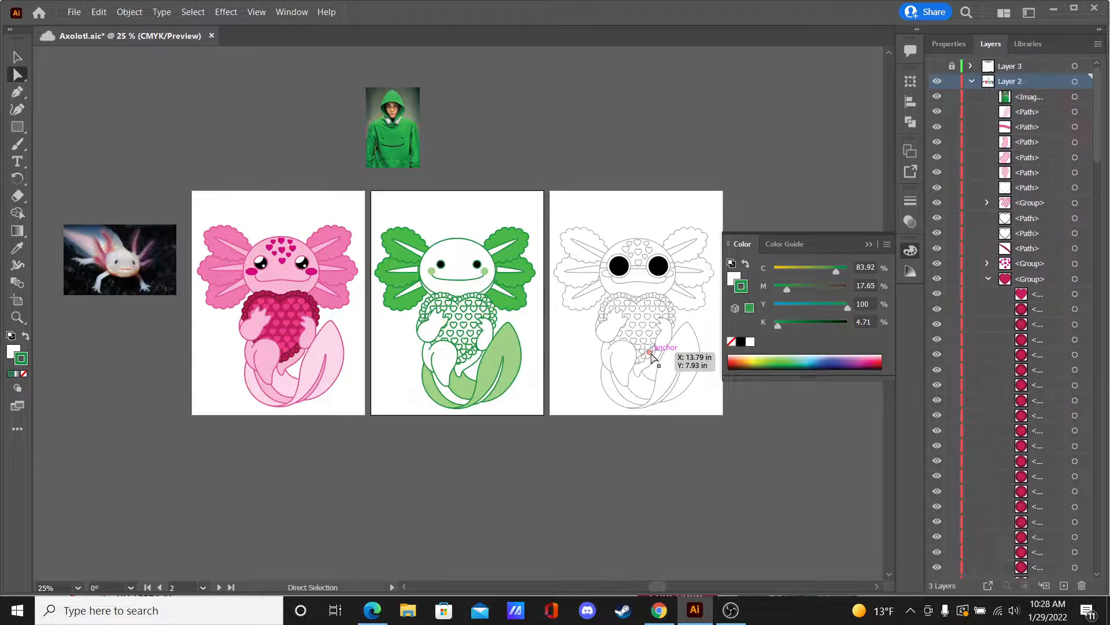
{"action": "left_click", "coordinate": [509, 339]}
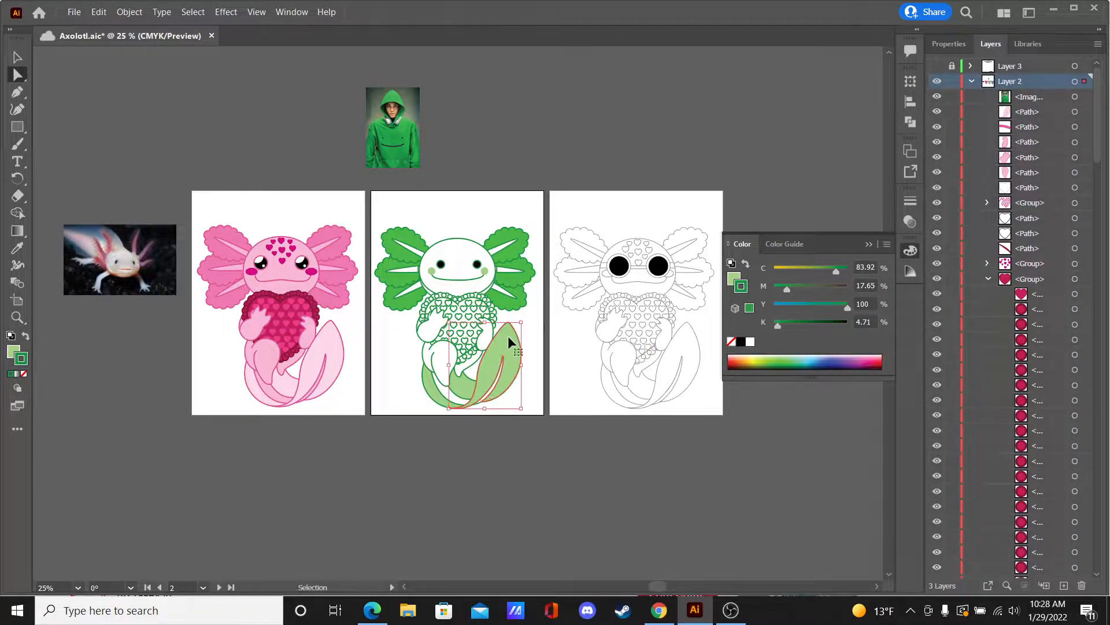
{"action": "key", "text": "ctrl+plus"}
{"action": "key", "text": "ctrl+plus"}
{"action": "key", "text": "ctrl+plus"}
{"action": "key", "text": "ctrl+plus"}
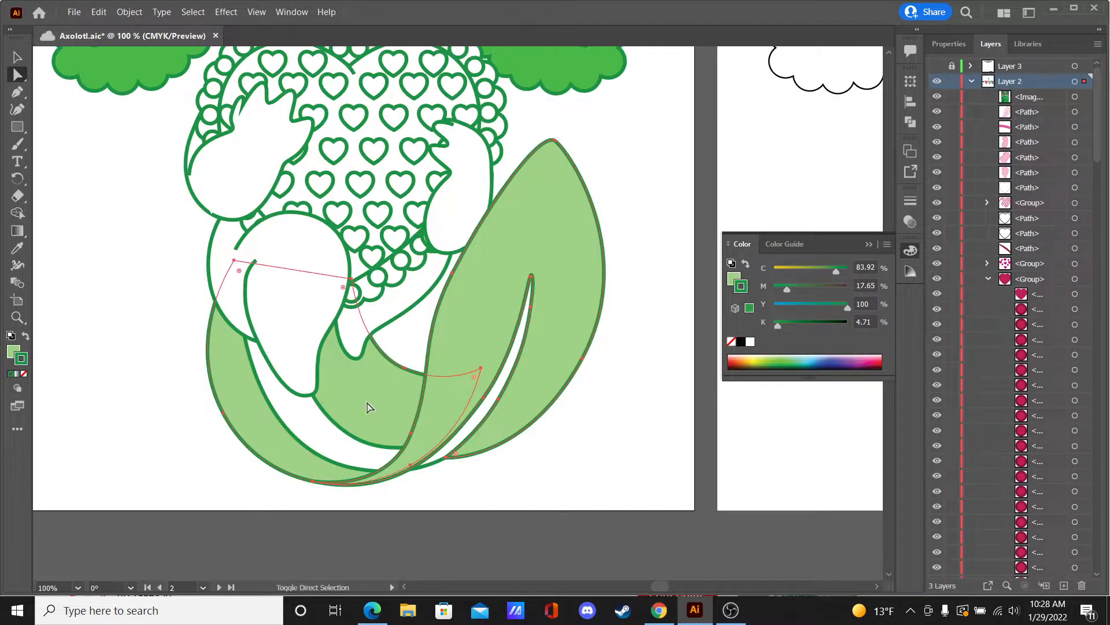
{"action": "double_click", "coordinate": [12, 350]}
{"action": "left_click_drag", "start_coordinate": [692, 223], "coordinate": [673, 196]}
{"action": "left_click", "coordinate": [958, 199]}
{"action": "left_click", "coordinate": [670, 147]}
{"action": "key", "text": "ctrl+minus"}
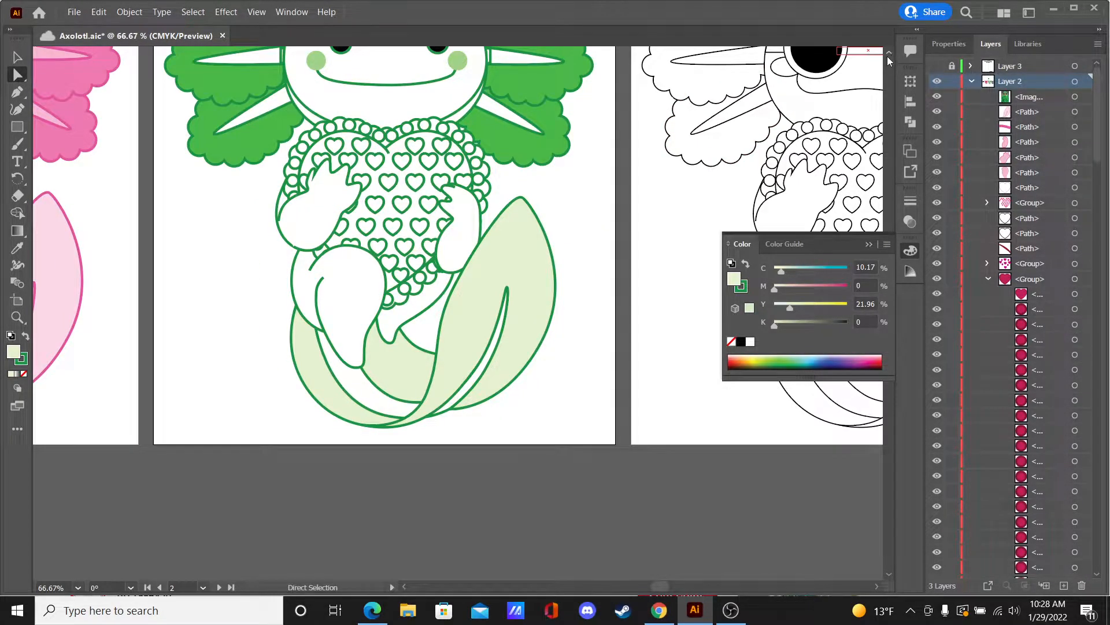
Step: Select the six inner gill stalks of the middle axolotl and fill them with light green 56F468
{"action": "scroll", "coordinate": [889, 61], "scroll_direction": "up", "scroll_amount": 3}
{"action": "left_click", "coordinate": [225, 167]}
{"action": "left_click", "coordinate": [253, 225], "text": "shift"}
{"action": "left_click", "coordinate": [496, 120], "text": "shift"}
{"action": "left_click", "coordinate": [523, 178], "text": "shift"}
{"action": "left_click", "coordinate": [501, 224], "text": "shift"}
{"action": "left_click", "coordinate": [461, 222], "text": "shift"}
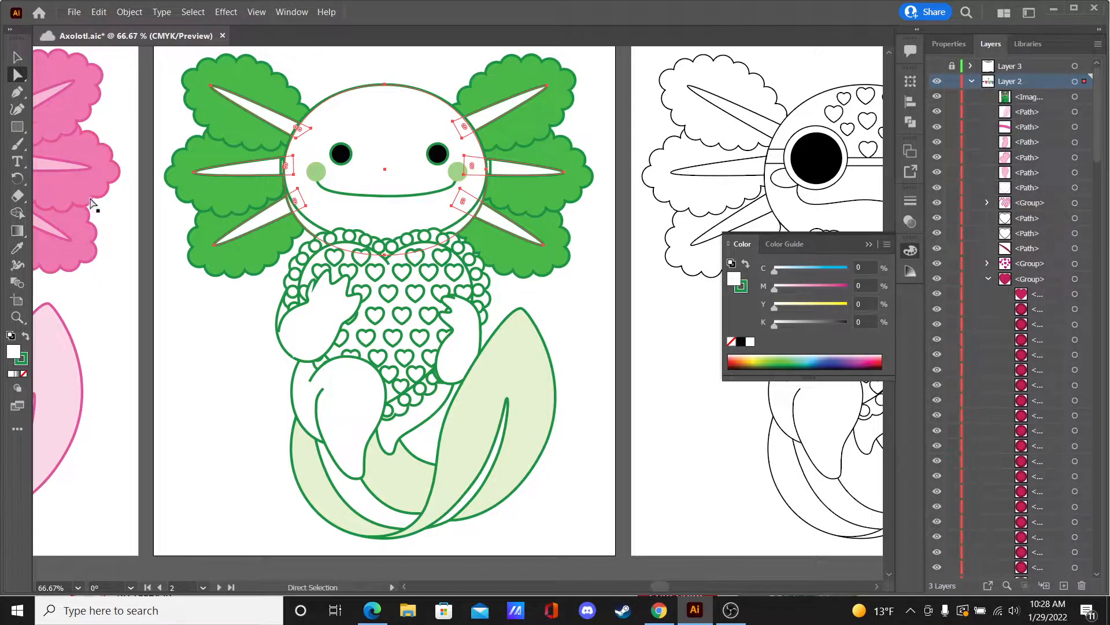
{"action": "double_click", "coordinate": [14, 357]}
{"action": "mouse_move", "coordinate": [706, 223]}
{"action": "left_mouse_down"}
{"action": "mouse_move", "coordinate": [719, 193]}
{"action": "mouse_move", "coordinate": [762, 204]}
{"action": "left_mouse_up"}
{"action": "left_click_drag", "start_coordinate": [858, 329], "coordinate": [857, 318]}
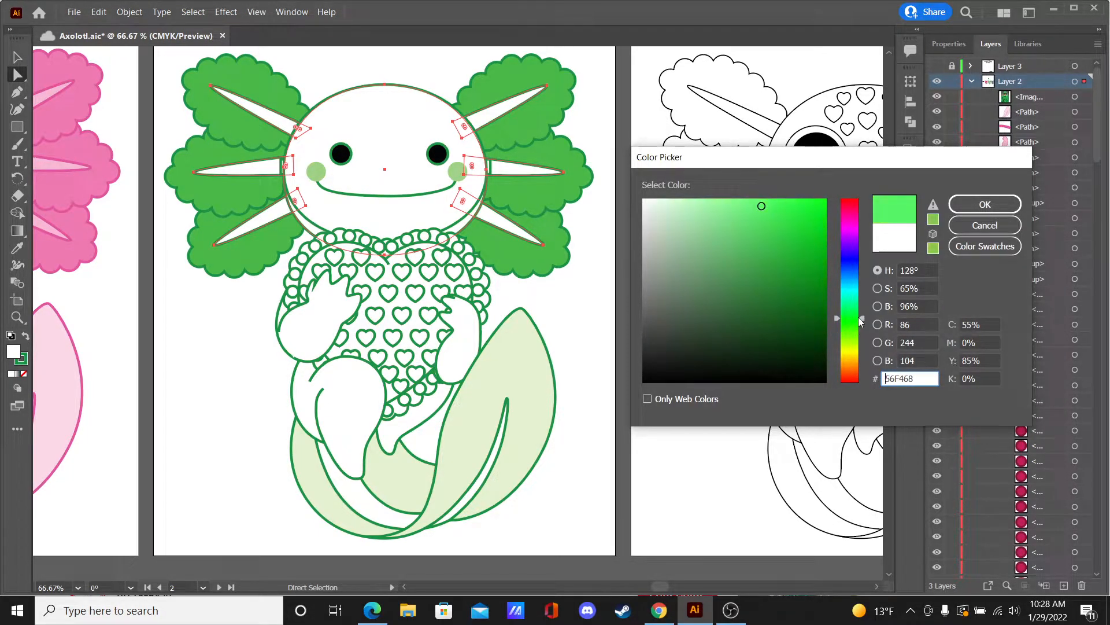
{"action": "left_click", "coordinate": [985, 206]}
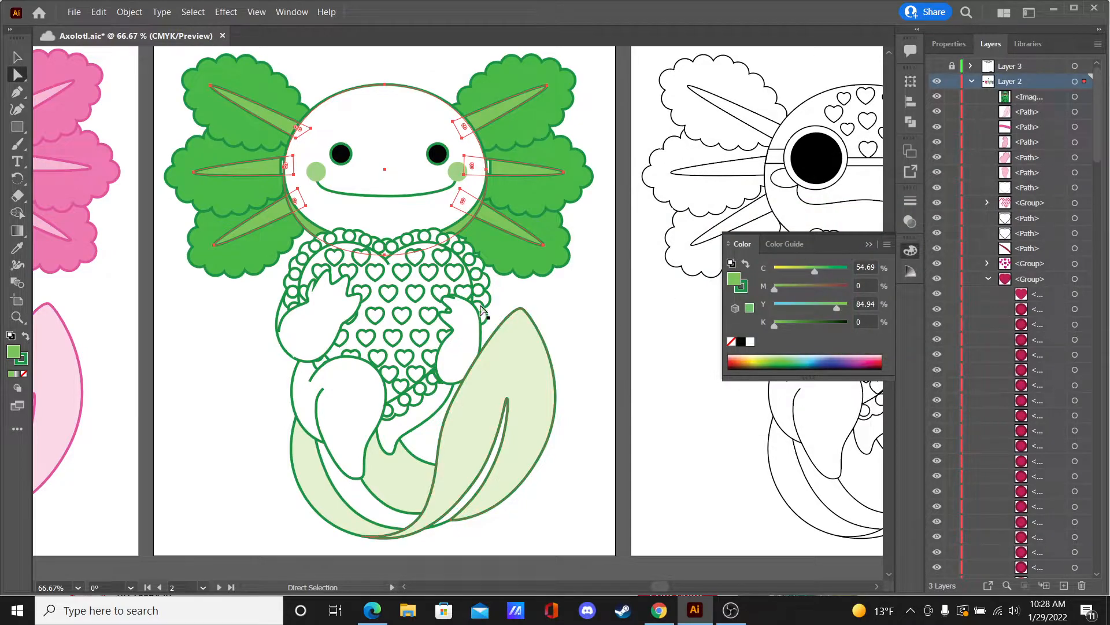
Step: Change the fill of the six gill stalks to the stronger green 33E540 and deselect them
{"action": "double_click", "coordinate": [13, 352]}
{"action": "left_click_drag", "start_coordinate": [767, 214], "coordinate": [786, 217]}
{"action": "left_click", "coordinate": [985, 205]}
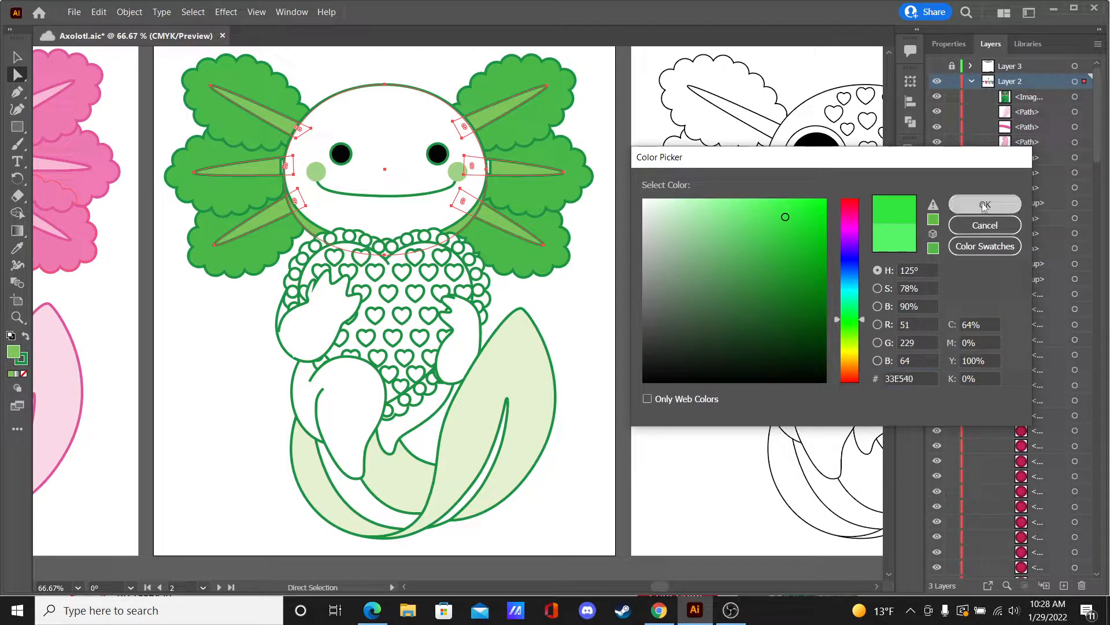
{"action": "left_click", "coordinate": [589, 309]}
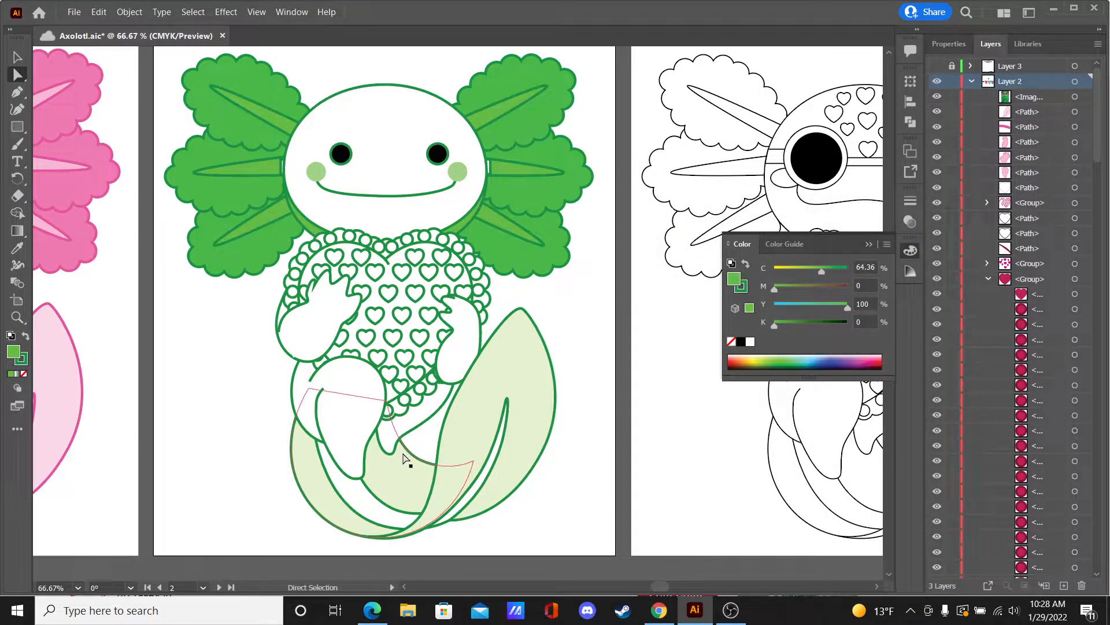
Step: Fill the middle axolotl's inner tail stripe with the green sampled from its gill stalks and deselect it
{"action": "left_click", "coordinate": [365, 512]}
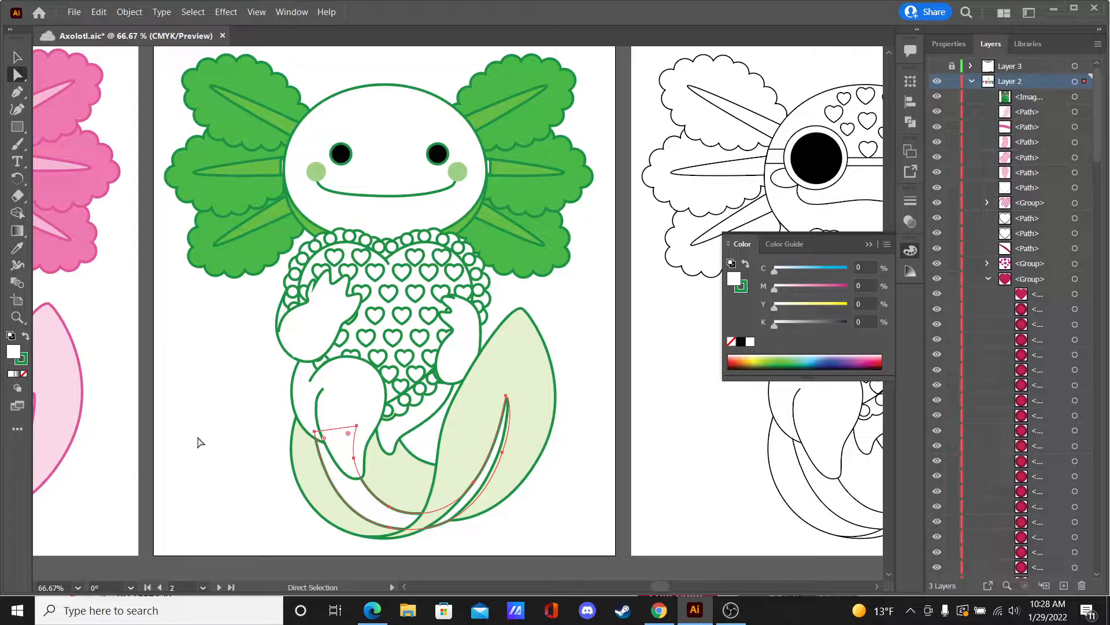
{"action": "left_click", "coordinate": [17, 248]}
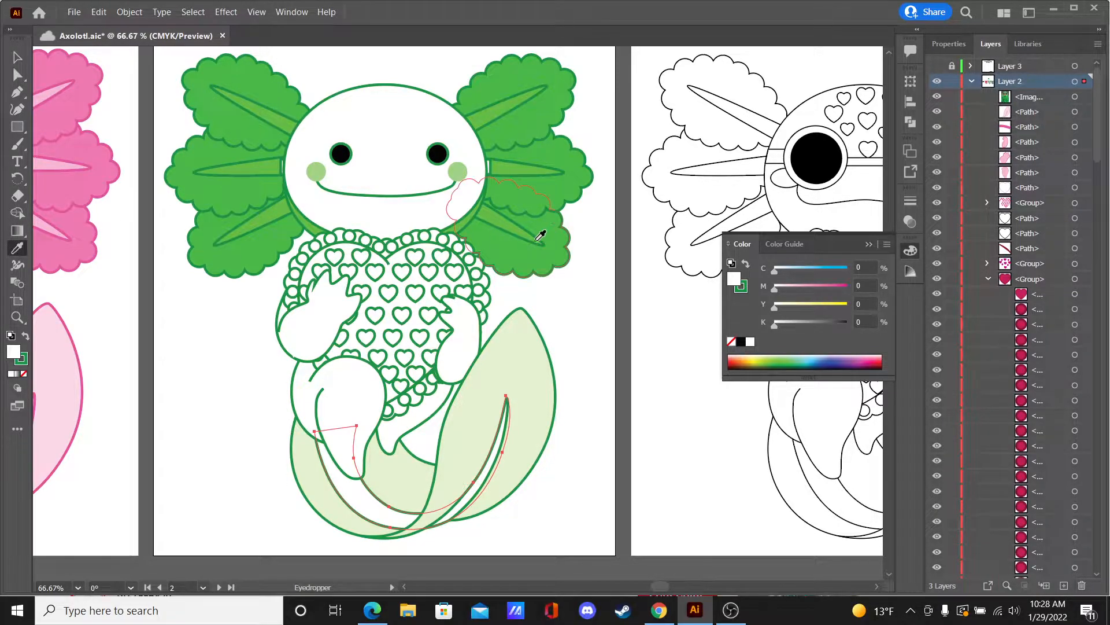
{"action": "left_click", "coordinate": [508, 229]}
{"action": "left_click", "coordinate": [16, 74]}
{"action": "left_click", "coordinate": [544, 292]}
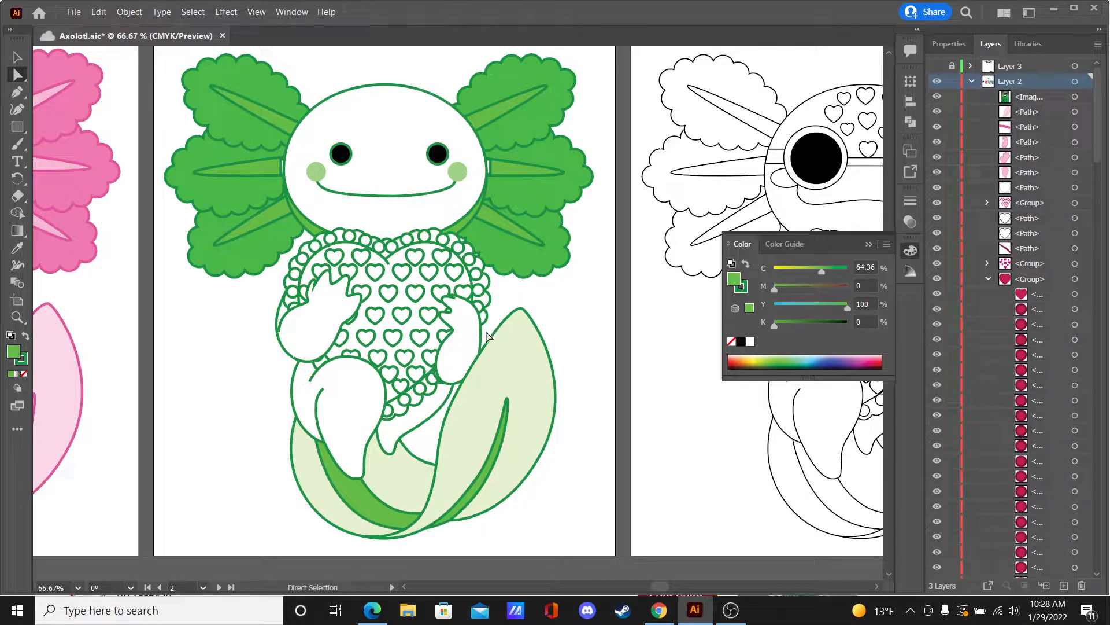
Step: Select the middle axolotl's arms, leg and body, fill them with the green sampled from a gill stalk, and deselect them
{"action": "left_click", "coordinate": [453, 330]}
{"action": "left_click", "coordinate": [306, 328], "text": "shift"}
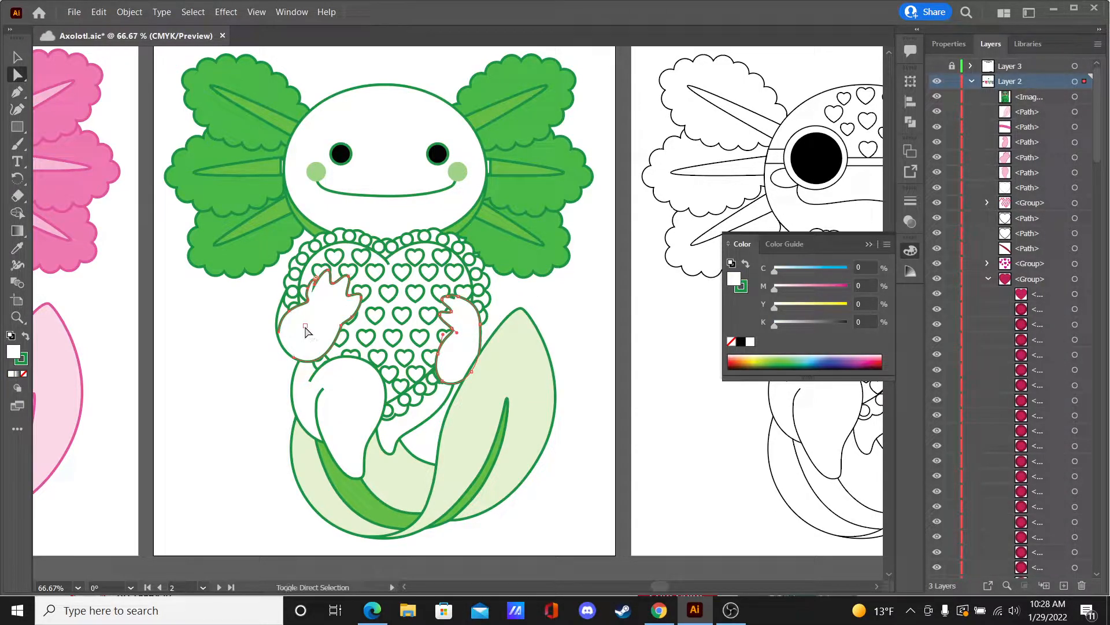
{"action": "left_click", "coordinate": [309, 404], "text": "shift"}
{"action": "left_click", "coordinate": [276, 315], "text": "shift"}
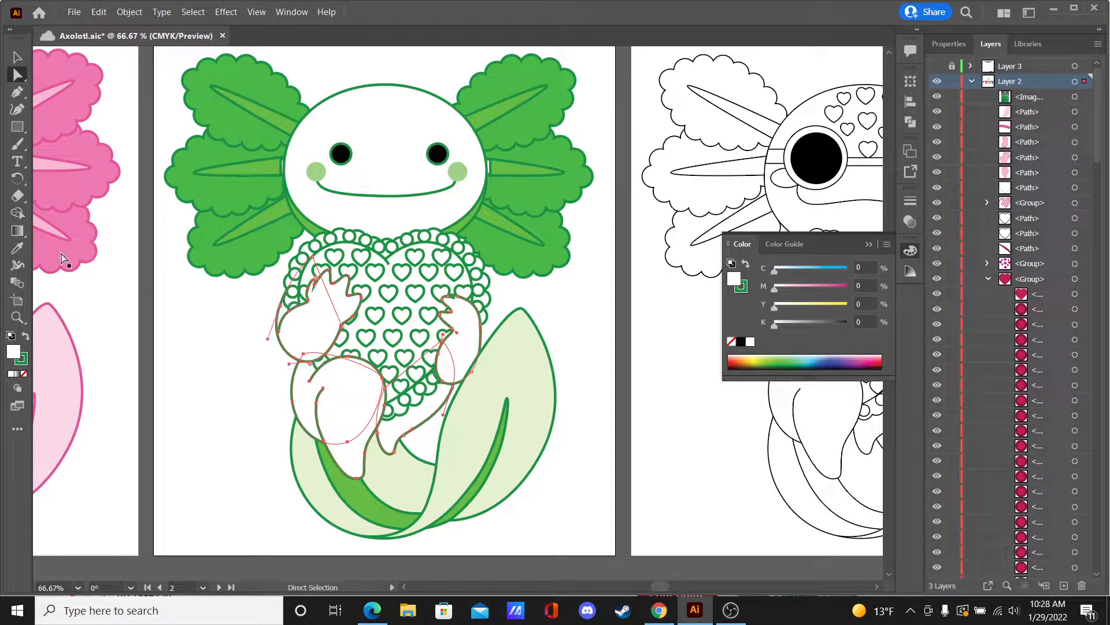
{"action": "left_click", "coordinate": [14, 248]}
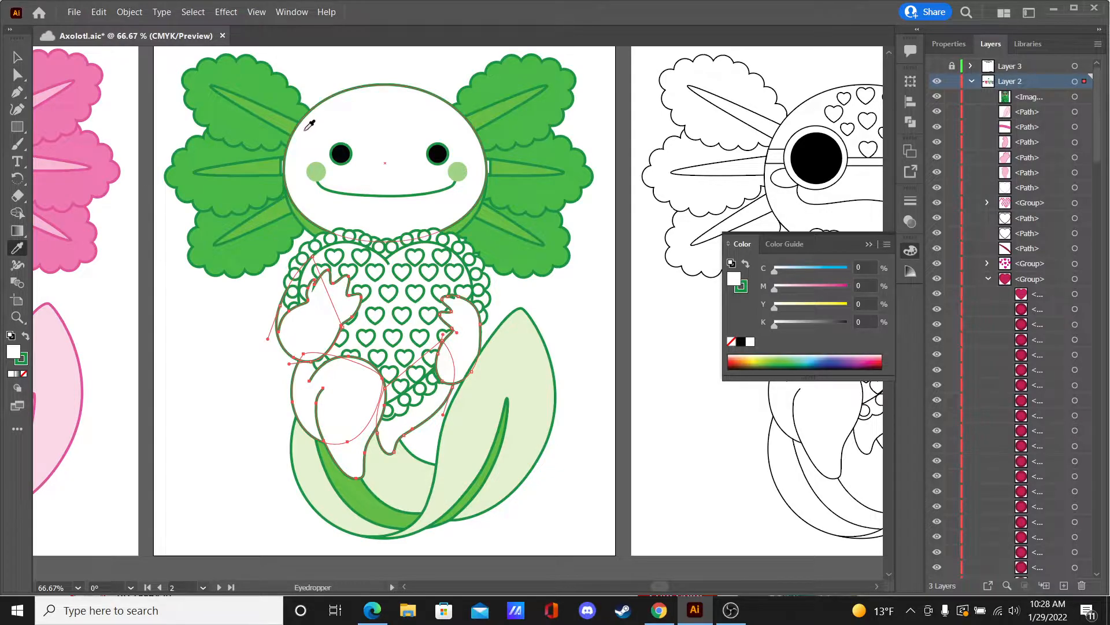
{"action": "left_click", "coordinate": [292, 121]}
{"action": "left_click", "coordinate": [17, 56]}
{"action": "left_click", "coordinate": [575, 301]}
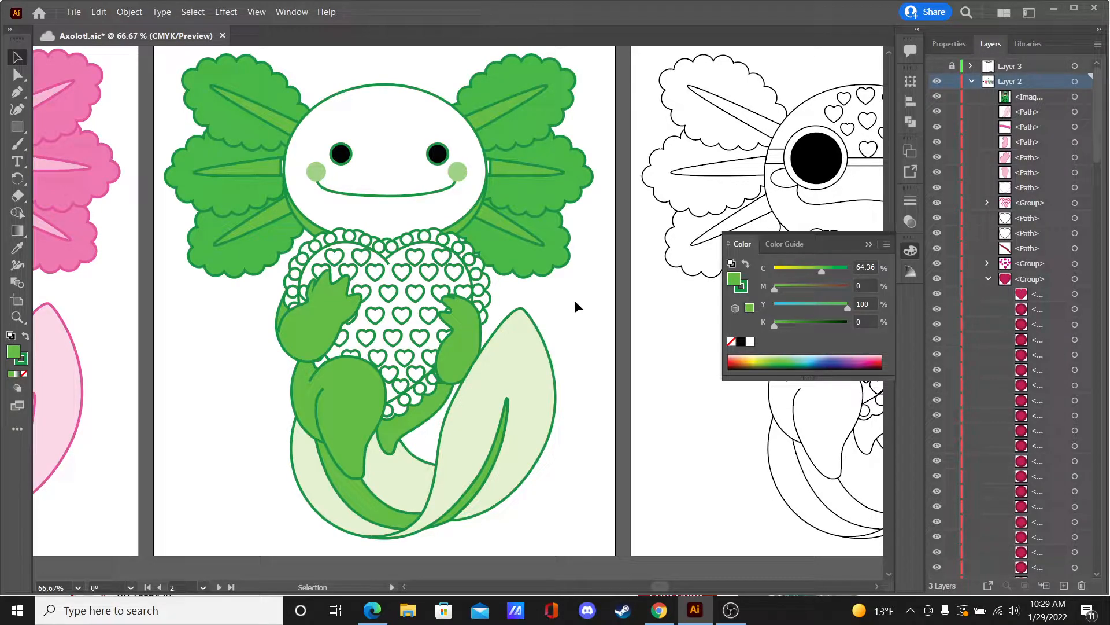
{"action": "key", "text": "ctrl+minus"}
{"action": "key", "text": "ctrl+minus"}
{"action": "key", "text": "ctrl+plus"}
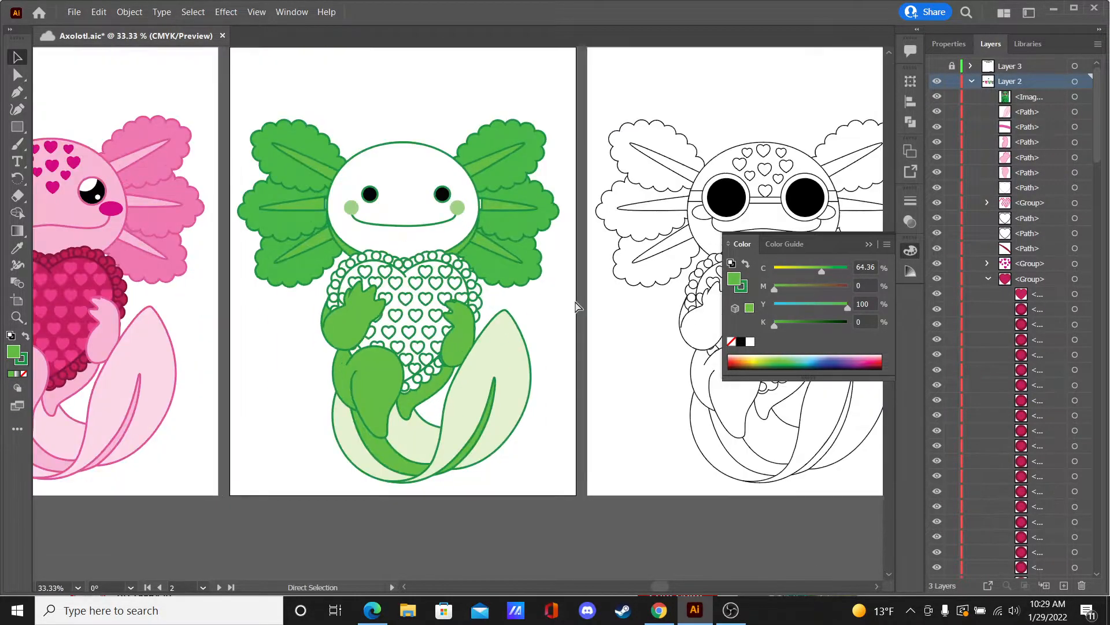
{"action": "left_click", "coordinate": [463, 316]}
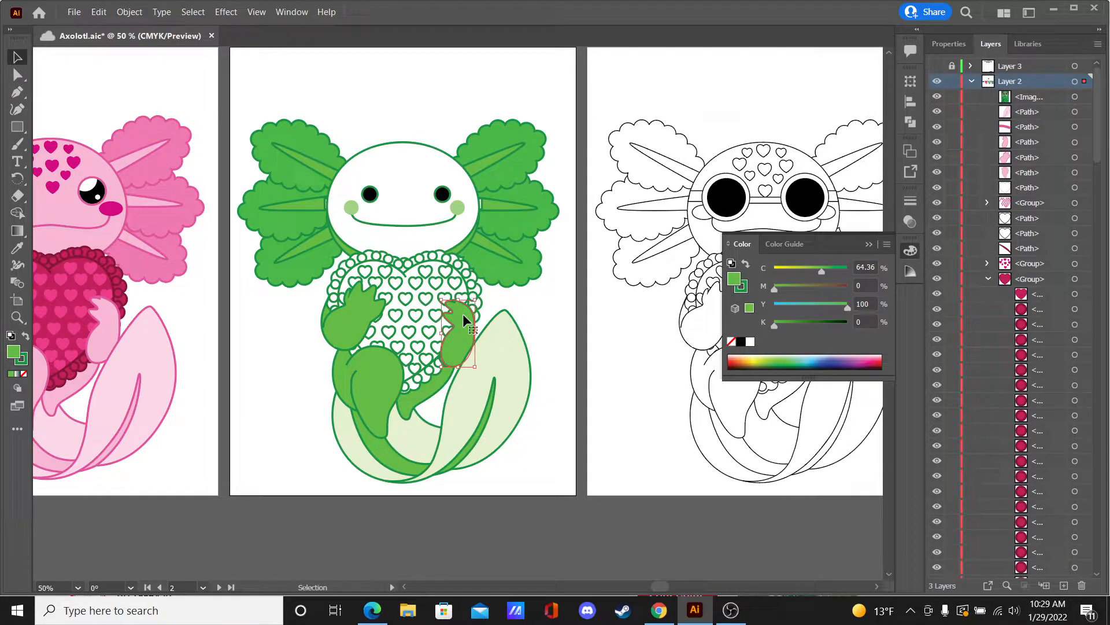
{"action": "left_click_drag", "start_coordinate": [463, 313], "coordinate": [641, 310]}
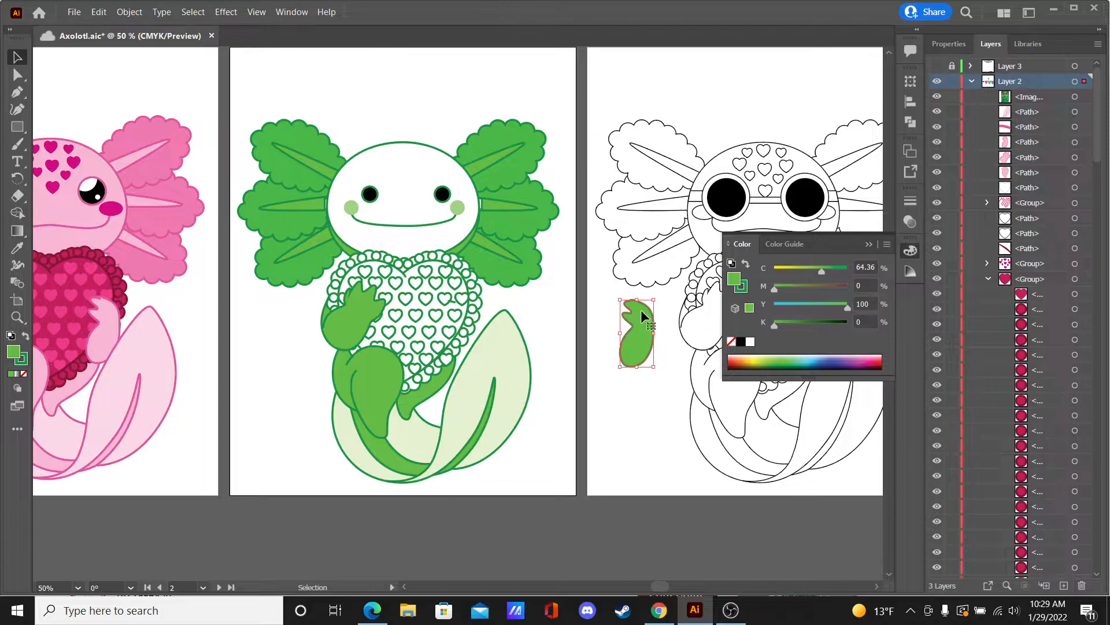
{"action": "key", "text": "a"}
{"action": "key", "text": "ctrl+z"}
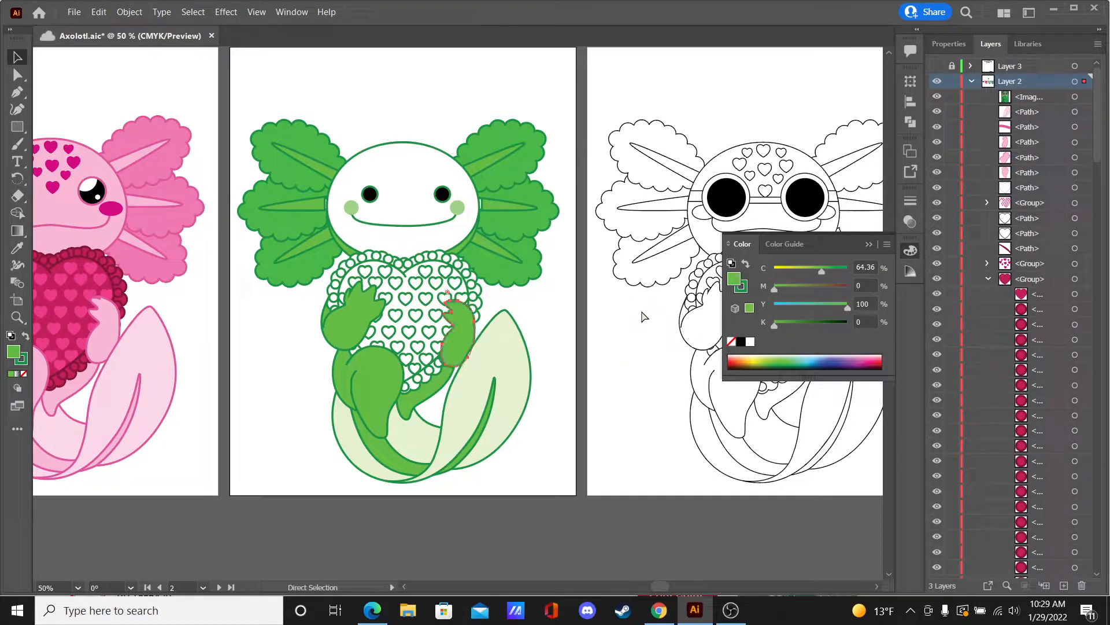
{"action": "left_click", "coordinate": [529, 373]}
{"action": "left_click", "coordinate": [563, 351]}
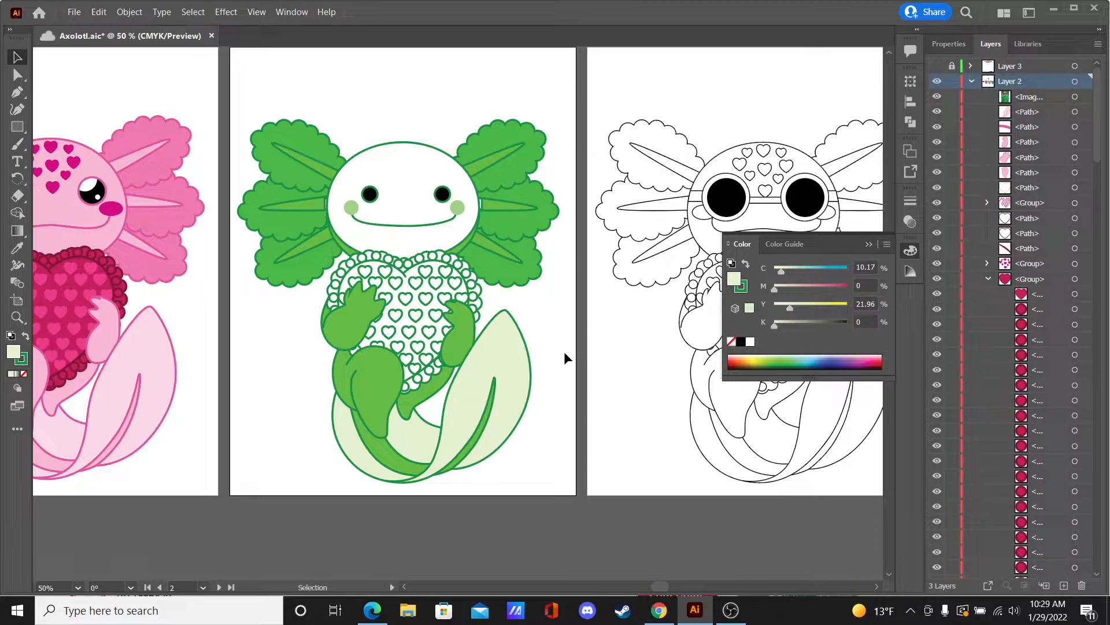
Step: Save the document and give the middle axolotl's small pattern hearts the strokeless pink sampled from the pink axolotl's hearts
{"action": "key", "text": "ctrl+s"}
{"action": "key", "text": "a"}
{"action": "left_click", "coordinate": [433, 272]}
{"action": "scroll", "coordinate": [433, 272], "scroll_direction": "up", "scroll_amount": 2}
{"action": "scroll", "coordinate": [432, 272], "scroll_direction": "down", "scroll_amount": 2}
{"action": "scroll", "coordinate": [433, 272], "scroll_direction": "up", "scroll_amount": 1}
{"action": "left_click", "coordinate": [18, 248]}
{"action": "scroll", "coordinate": [342, 300], "scroll_direction": "down", "scroll_amount": 1}
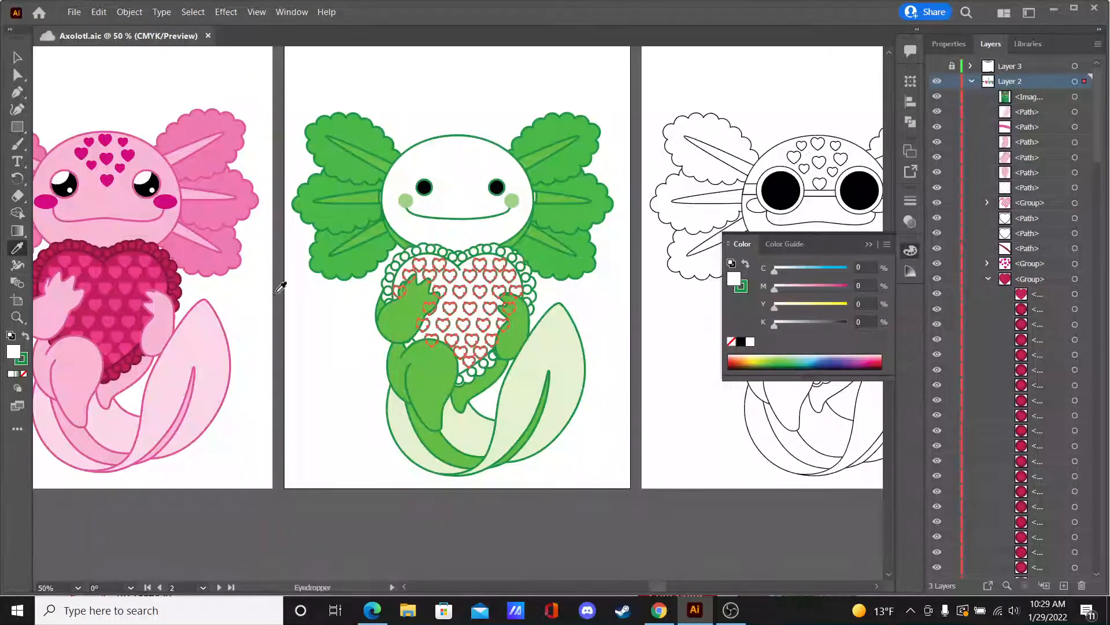
{"action": "left_click", "coordinate": [149, 254]}
{"action": "key", "text": "v"}
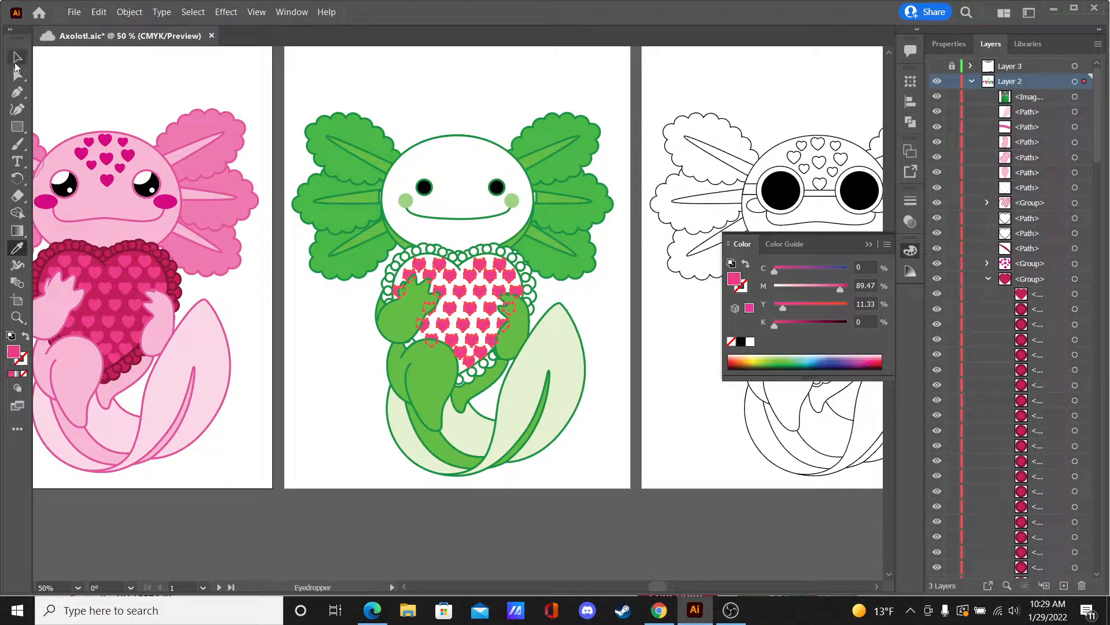
{"action": "left_click", "coordinate": [629, 315]}
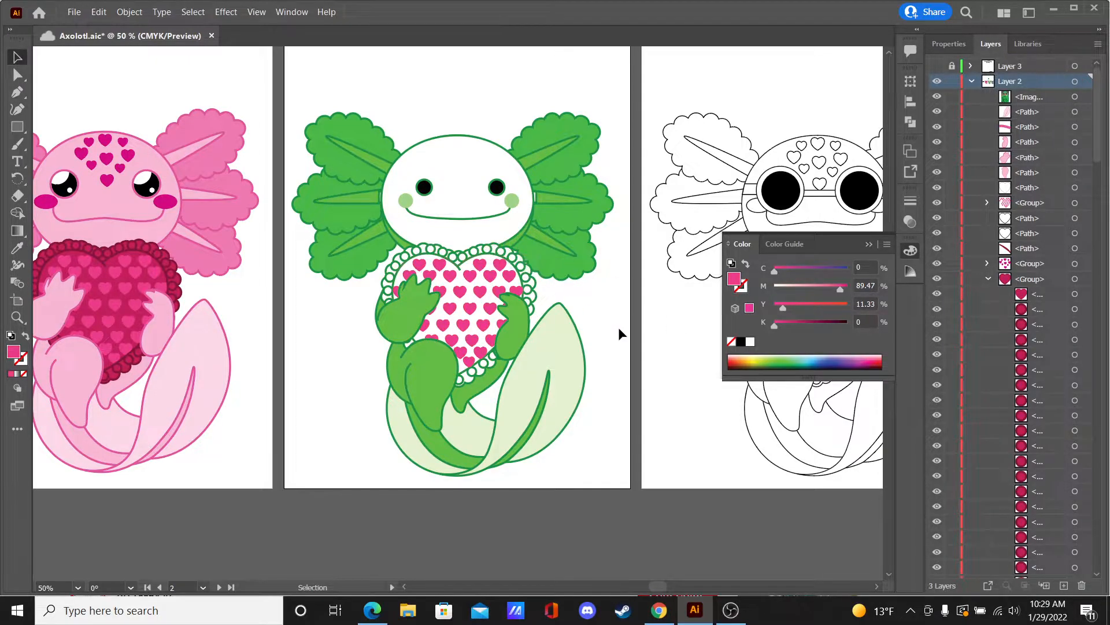
Step: Apply the crimson fill and dark outline sampled from the pink axolotl's large heart to the middle axolotl's large heart
{"action": "left_click", "coordinate": [21, 76]}
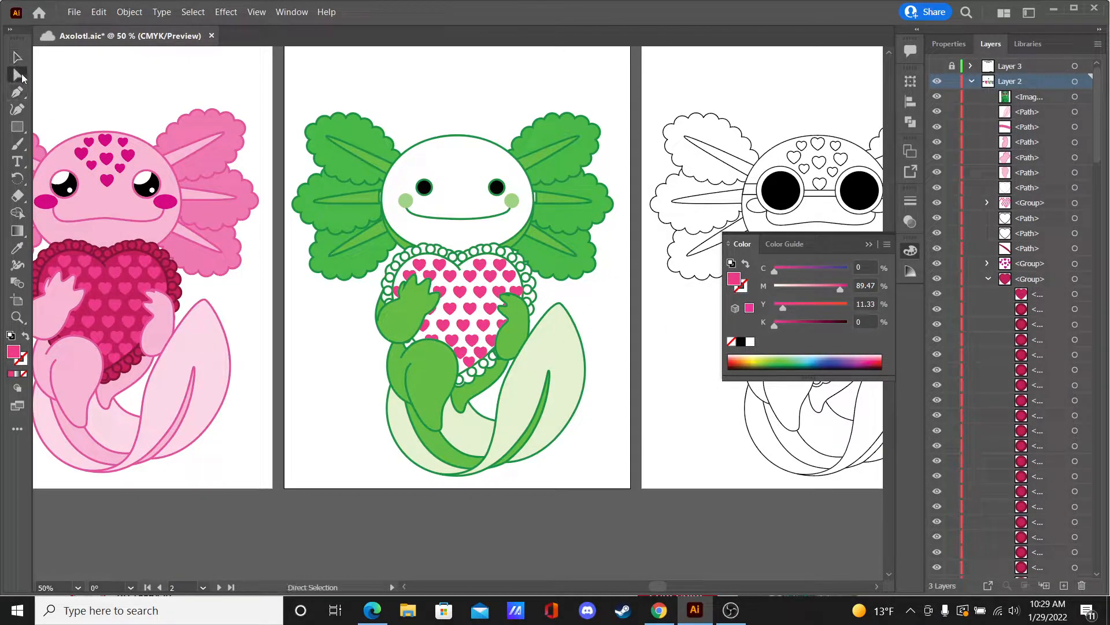
{"action": "left_click", "coordinate": [514, 283]}
{"action": "left_click", "coordinate": [522, 289]}
{"action": "left_click", "coordinate": [17, 250]}
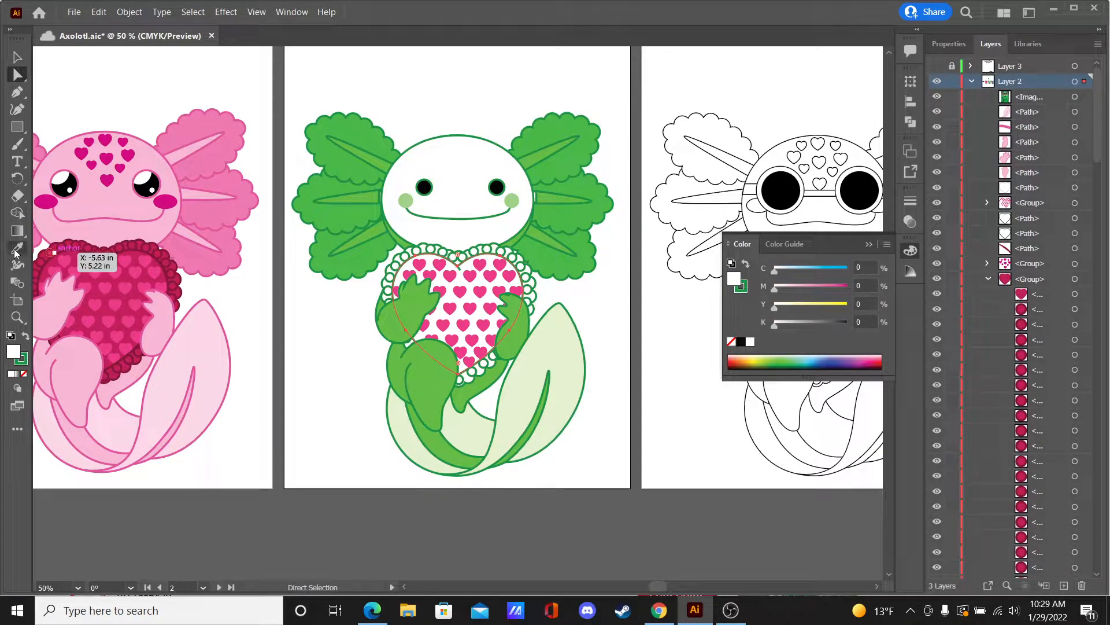
{"action": "left_click", "coordinate": [119, 255]}
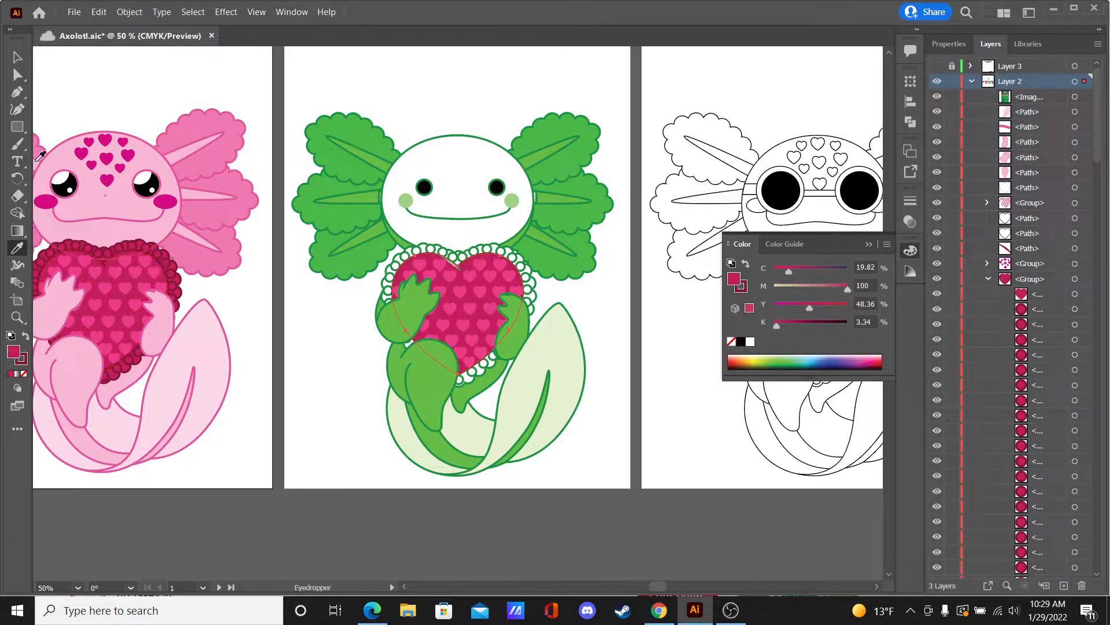
{"action": "left_click", "coordinate": [17, 58]}
{"action": "left_click", "coordinate": [654, 317]}
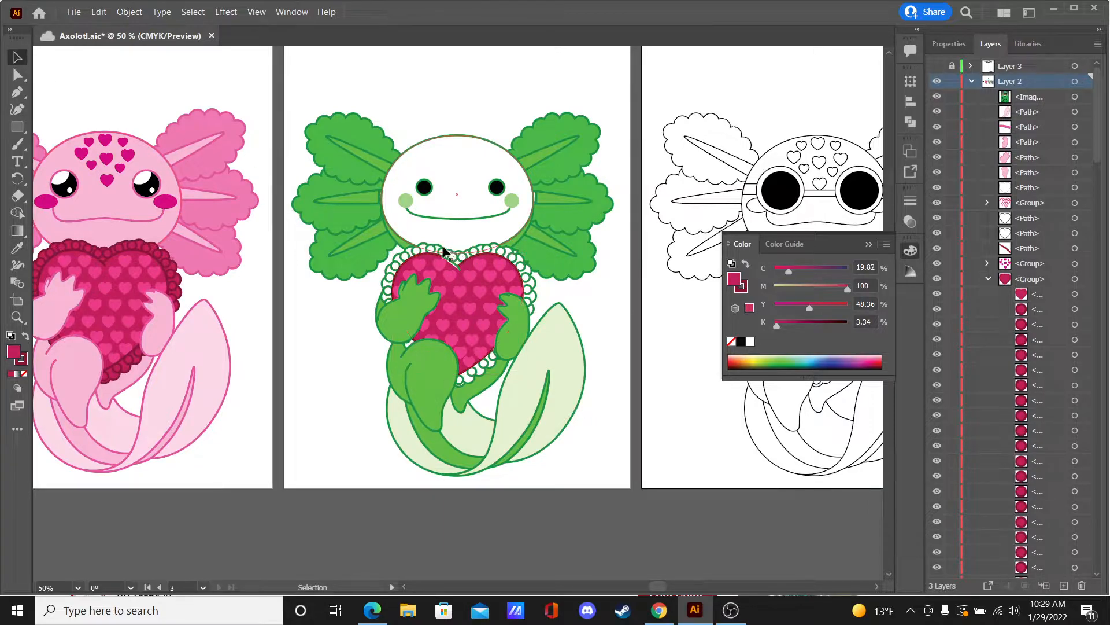
Step: Give the small shape at the heart's upper notch the unfilled, crimson-stroked look sampled from the pink axolotl's heart, and deselect it
{"action": "left_click", "coordinate": [456, 266]}
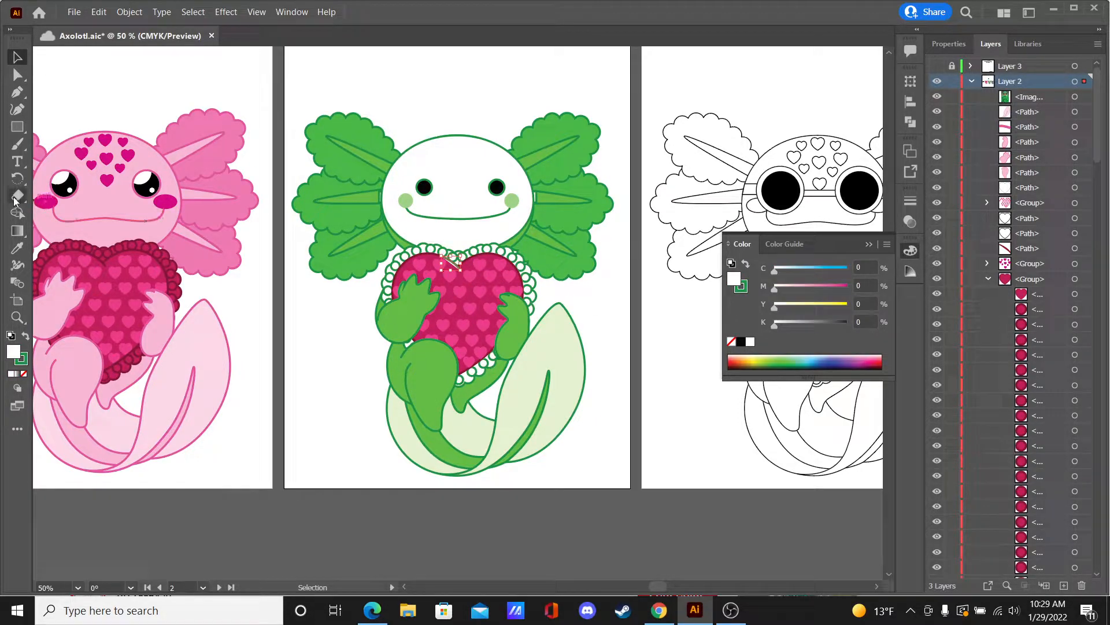
{"action": "left_click", "coordinate": [17, 249]}
{"action": "left_click", "coordinate": [107, 262]}
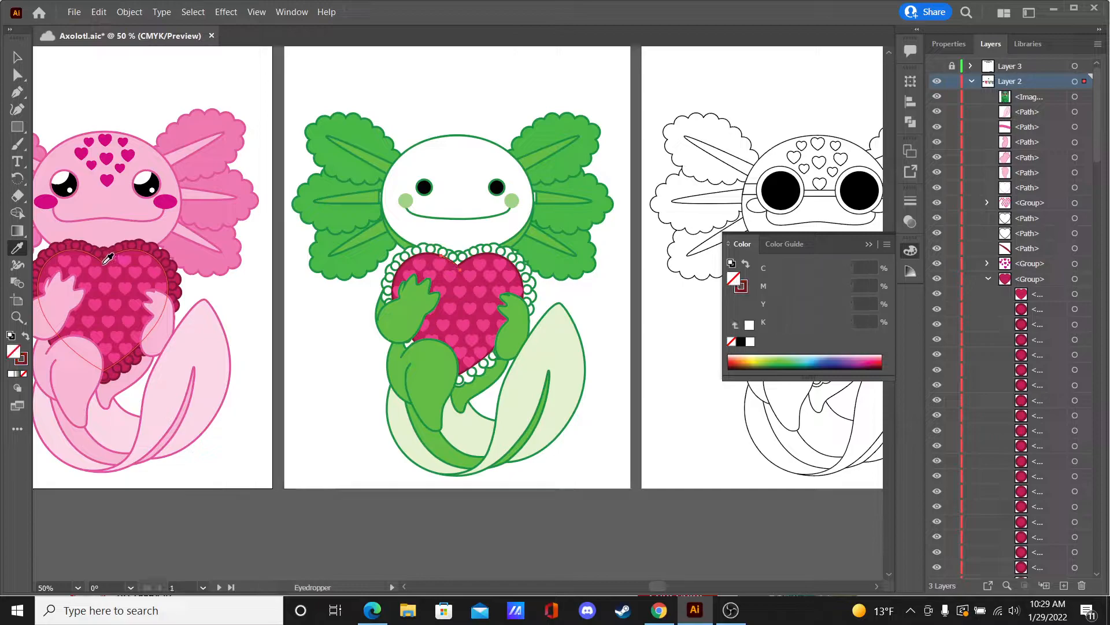
{"action": "left_click", "coordinate": [17, 57]}
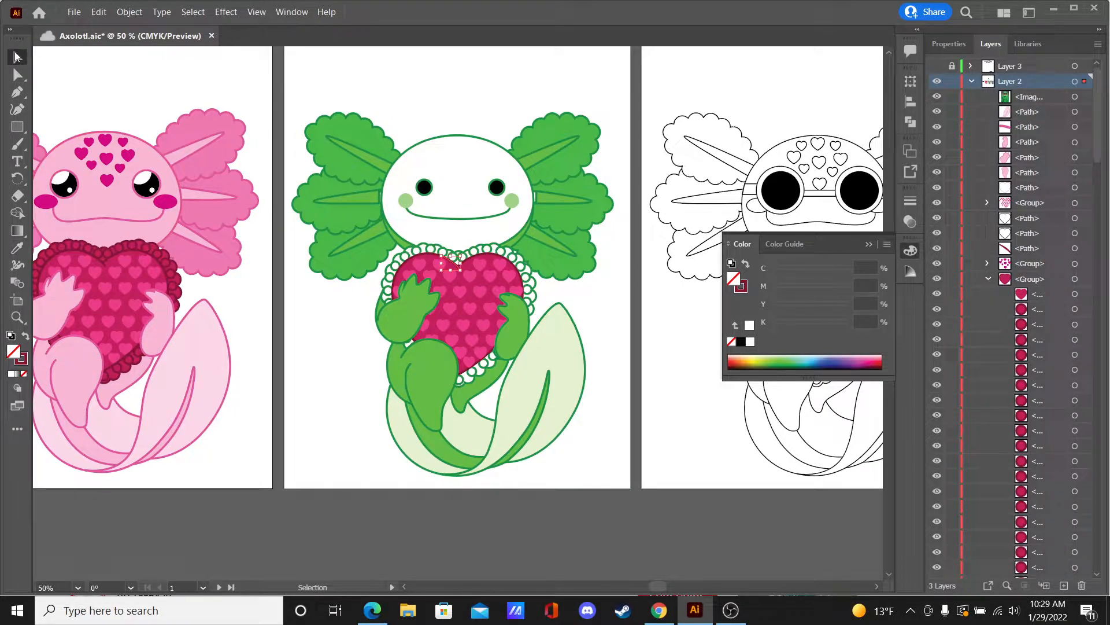
{"action": "left_click", "coordinate": [569, 349]}
{"action": "left_click", "coordinate": [598, 283]}
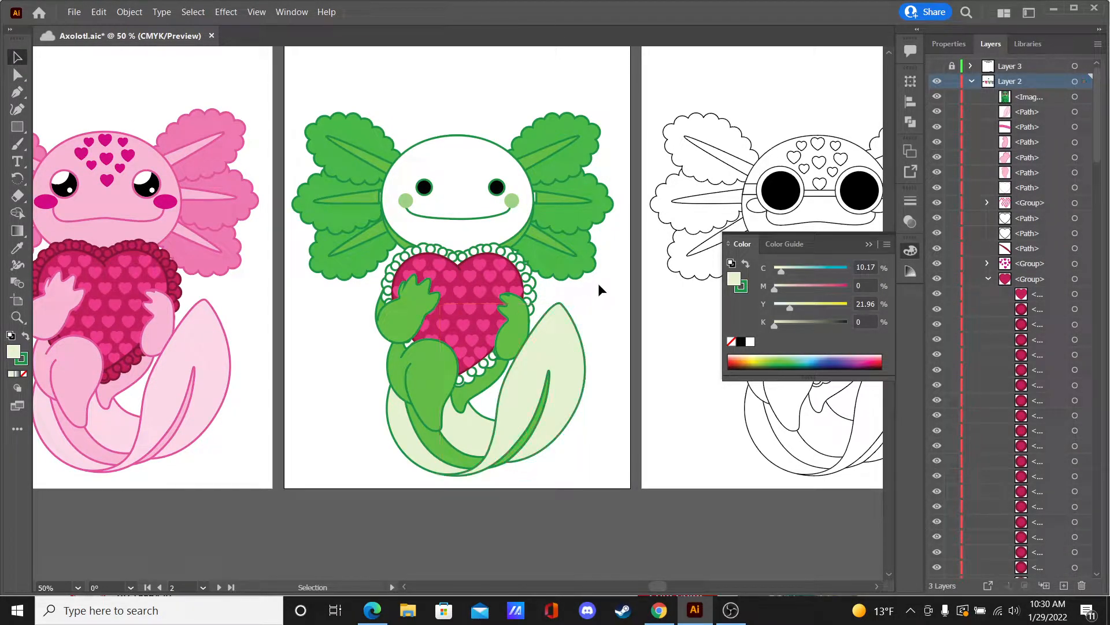
{"action": "key", "text": "ctrl+="}
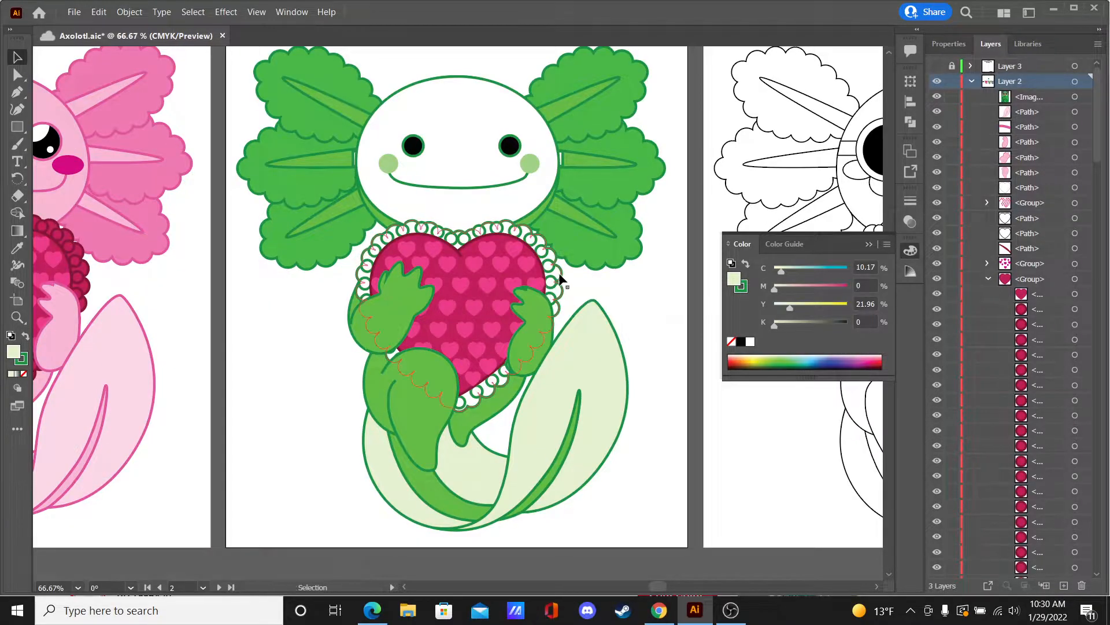
{"action": "left_click", "coordinate": [560, 277]}
{"action": "key", "text": "ctrl+="}
{"action": "key", "text": "ctrl+-"}
{"action": "key", "text": "ctrl+-"}
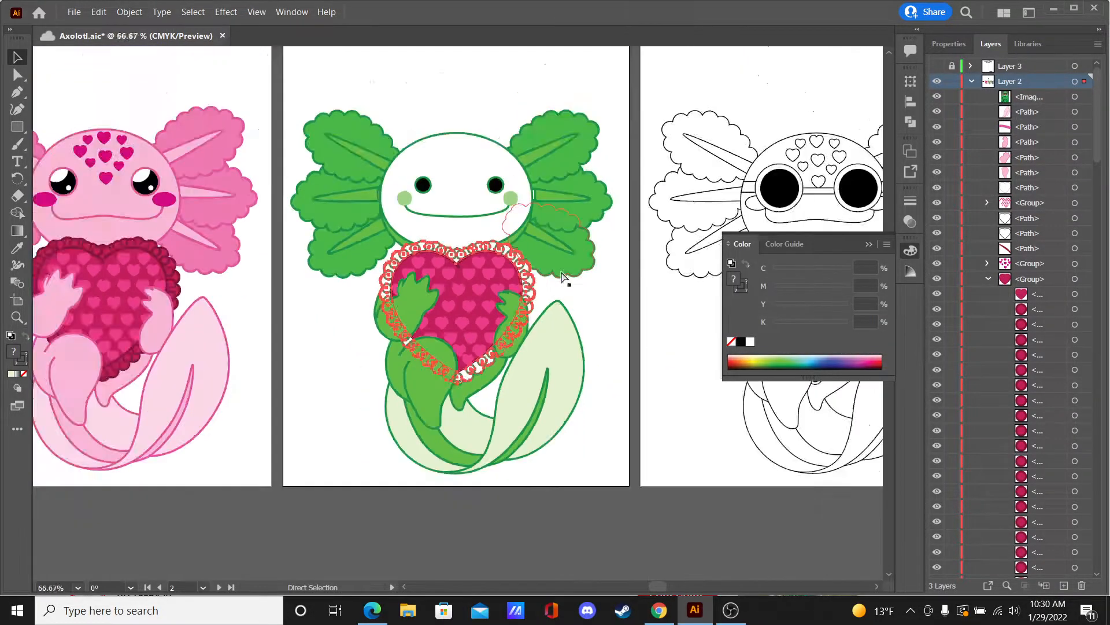
{"action": "left_click", "coordinate": [602, 305]}
Step: Isolate the middle axolotl's heart group, select only the lace circles, apply the crimson style sampled from the large heart, and exit isolation
{"action": "double_click", "coordinate": [522, 269]}
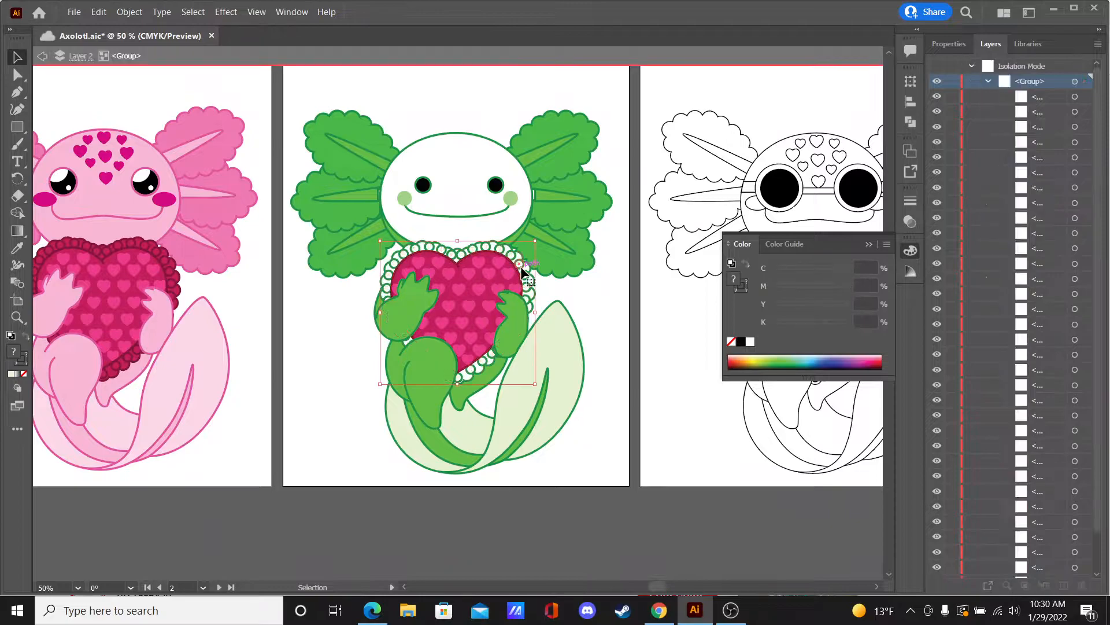
{"action": "left_click", "coordinate": [519, 266]}
{"action": "left_click", "coordinate": [613, 298]}
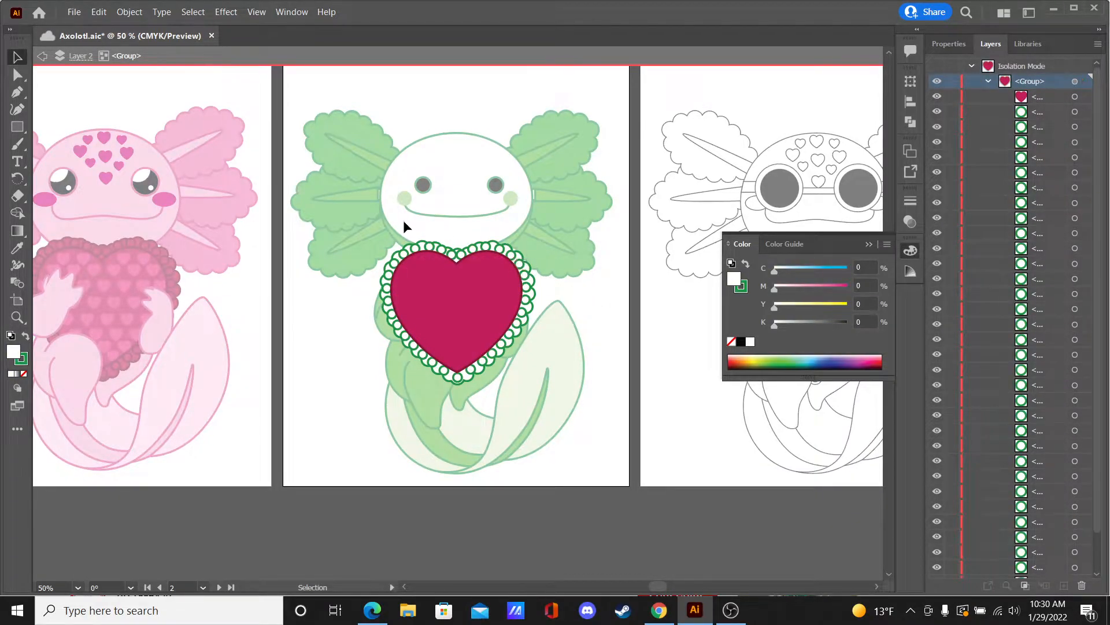
{"action": "left_click_drag", "start_coordinate": [367, 222], "coordinate": [548, 385]}
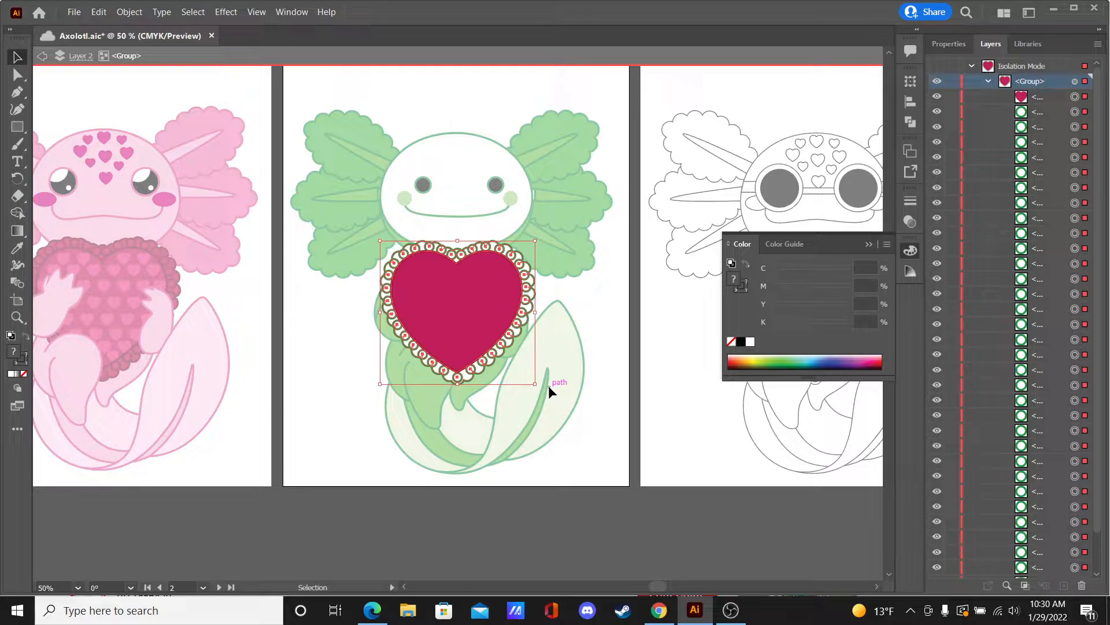
{"action": "left_click", "coordinate": [440, 306], "text": "shift"}
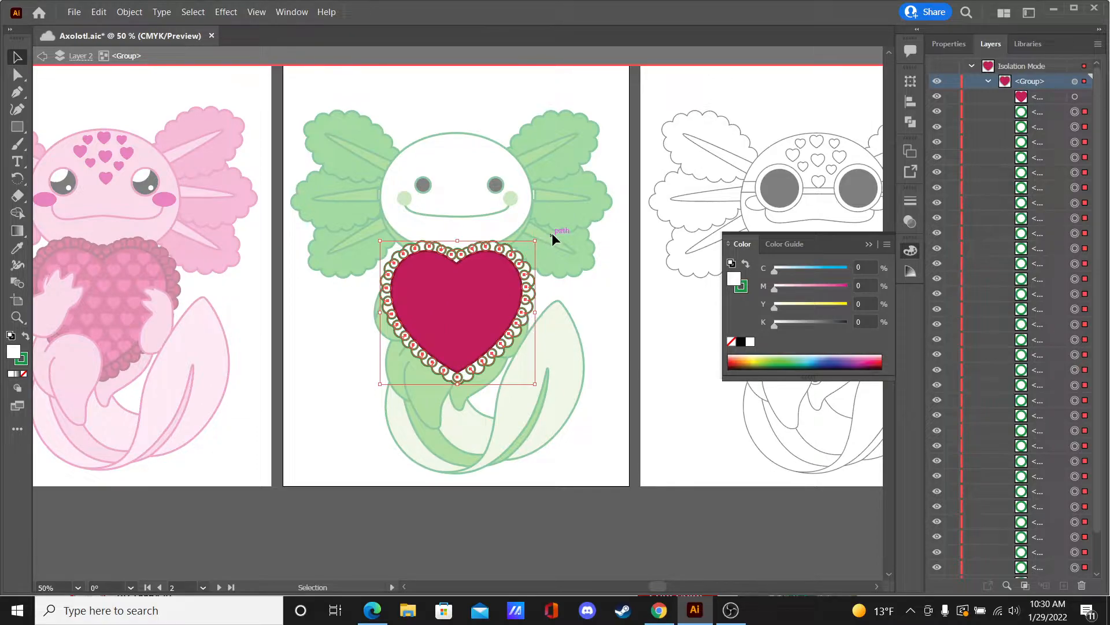
{"action": "key", "text": "i"}
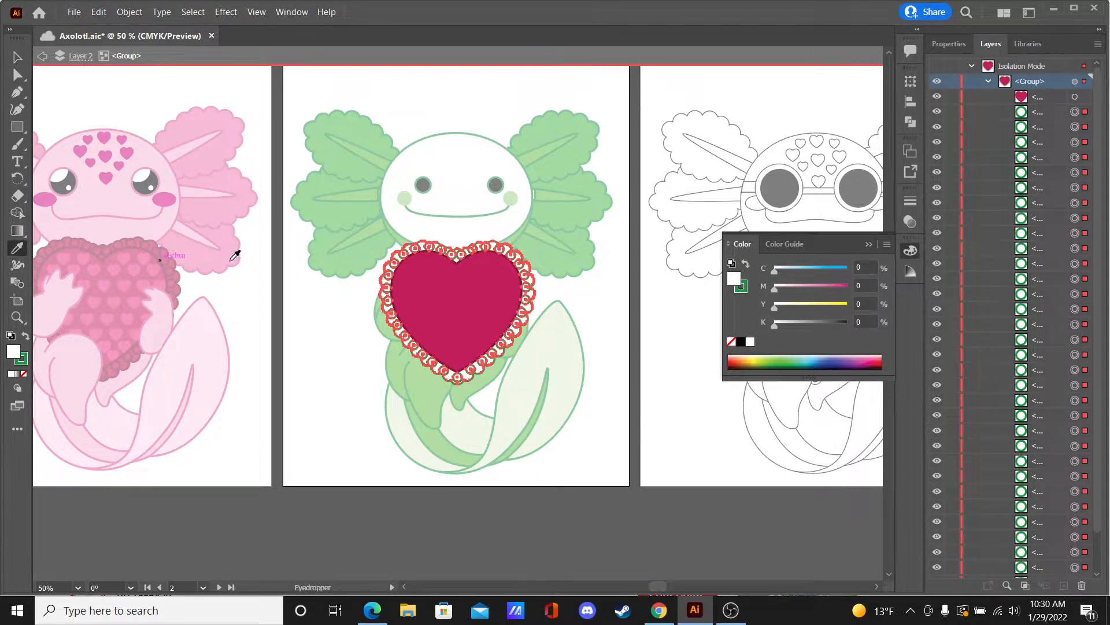
{"action": "left_click", "coordinate": [457, 297]}
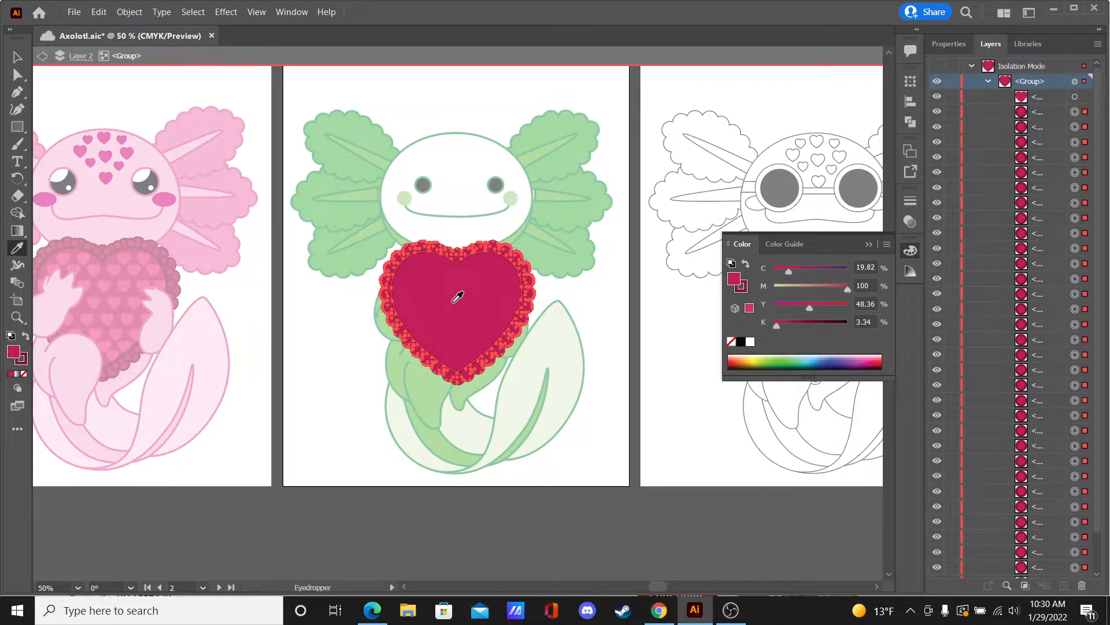
{"action": "left_click", "coordinate": [46, 56]}
{"action": "left_click", "coordinate": [18, 59]}
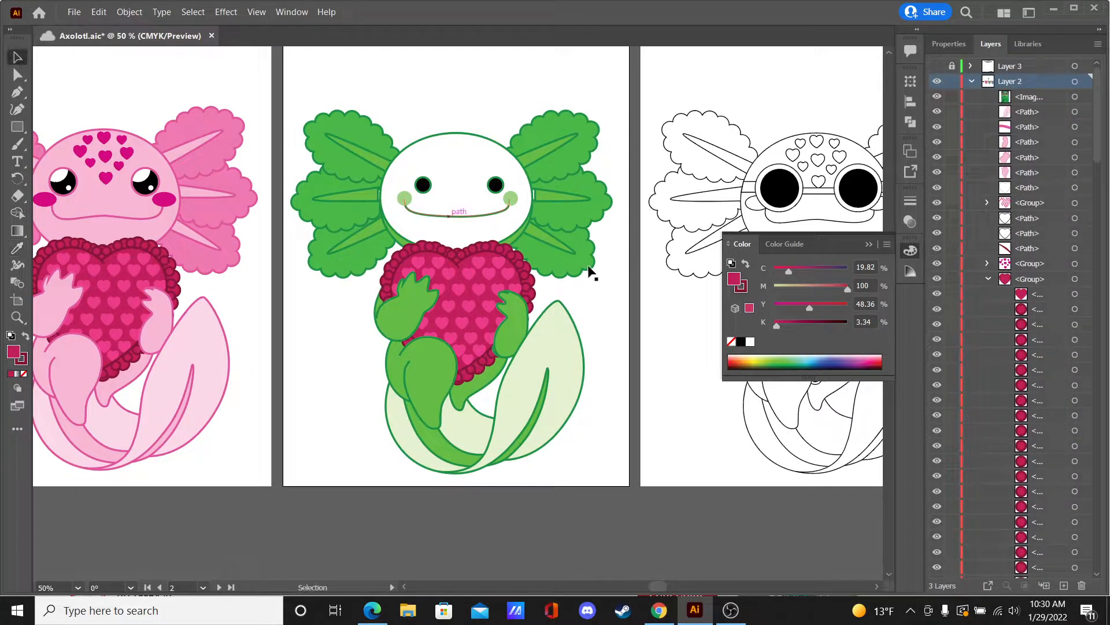
Step: Try moving the small pattern hearts off the middle axolotl's large heart, and undo the move
{"action": "left_click", "coordinate": [500, 269]}
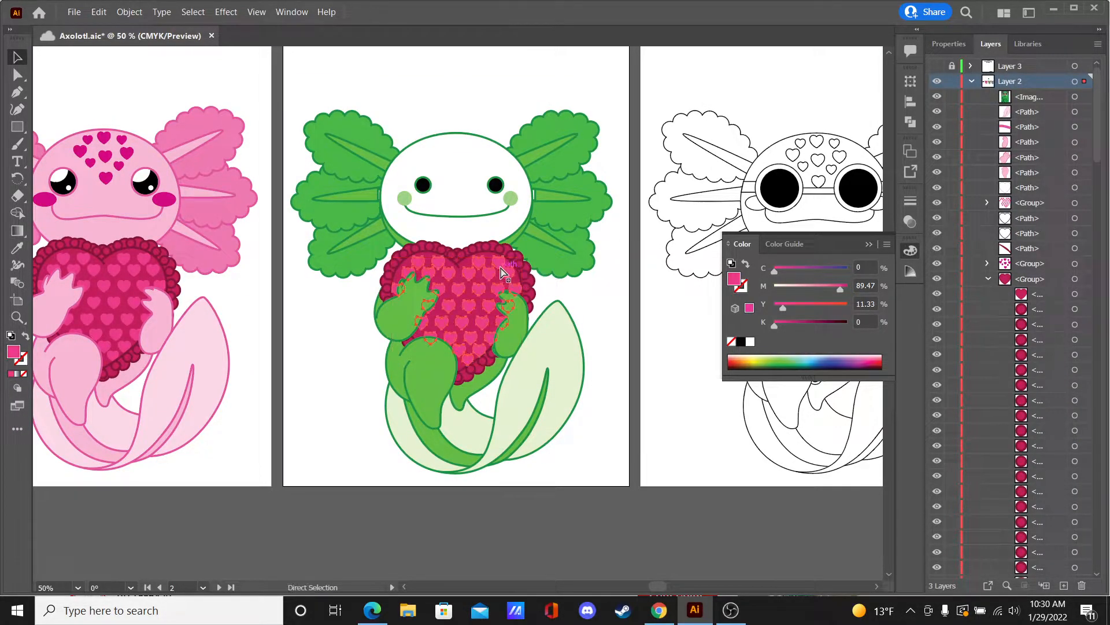
{"action": "scroll", "coordinate": [499, 266], "scroll_direction": "up", "scroll_amount": 3}
{"action": "left_click_drag", "start_coordinate": [500, 267], "coordinate": [231, 263]}
{"action": "left_click", "coordinate": [627, 301]}
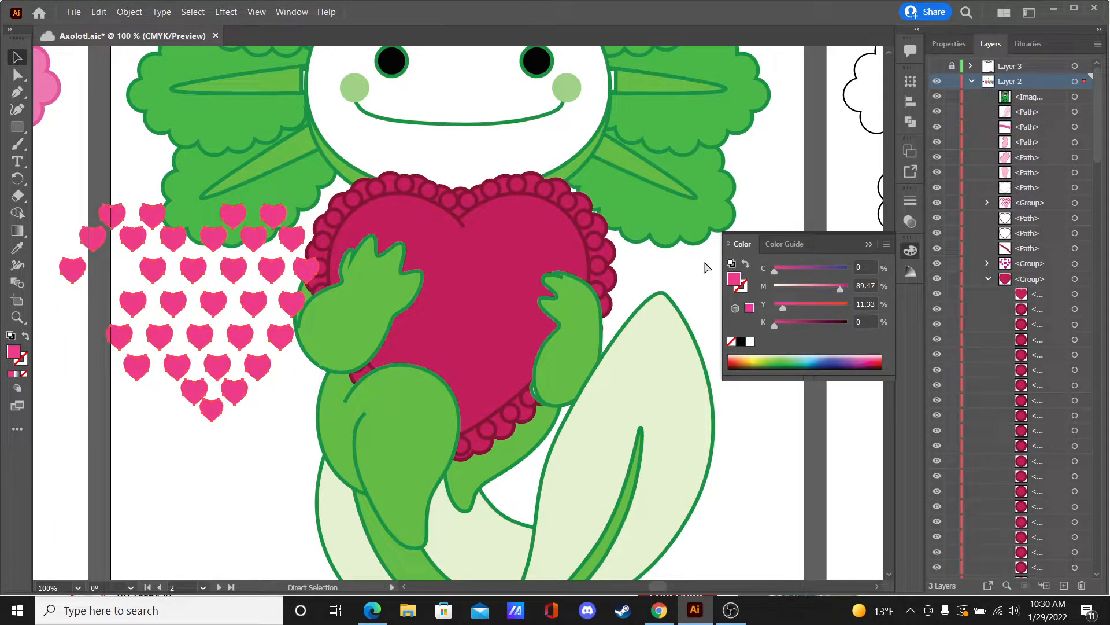
{"action": "key", "text": "ctrl+z"}
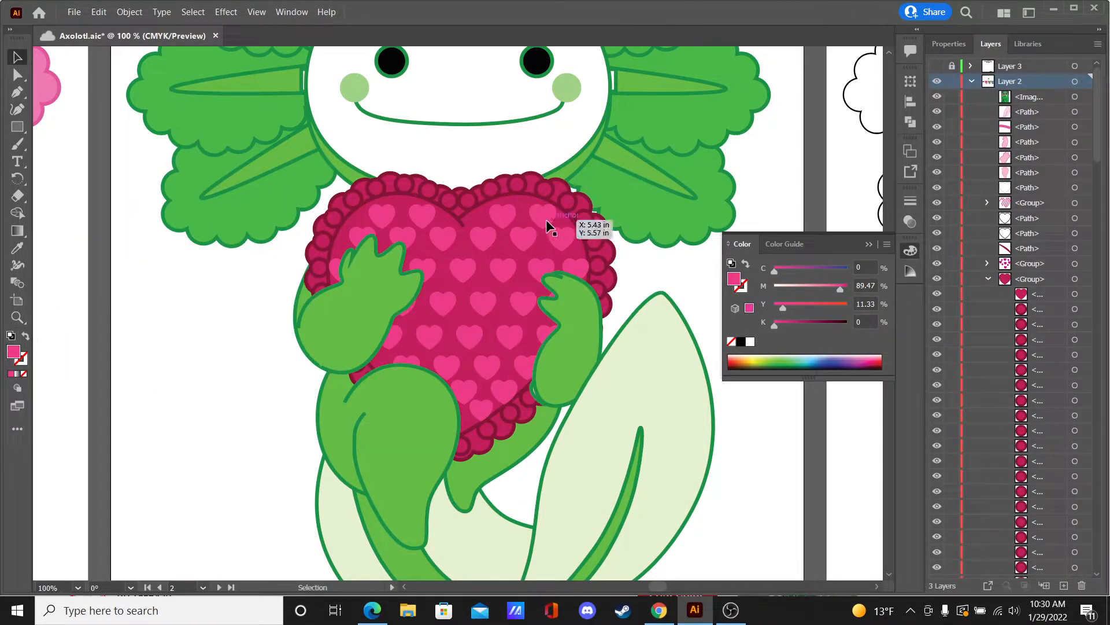
Step: Isolate the pattern-heart group, try moving a single small heart onto the gills, undo it, and leave the group
{"action": "double_click", "coordinate": [542, 220]}
{"action": "left_click", "coordinate": [544, 219]}
{"action": "left_click_drag", "start_coordinate": [551, 223], "coordinate": [700, 217]}
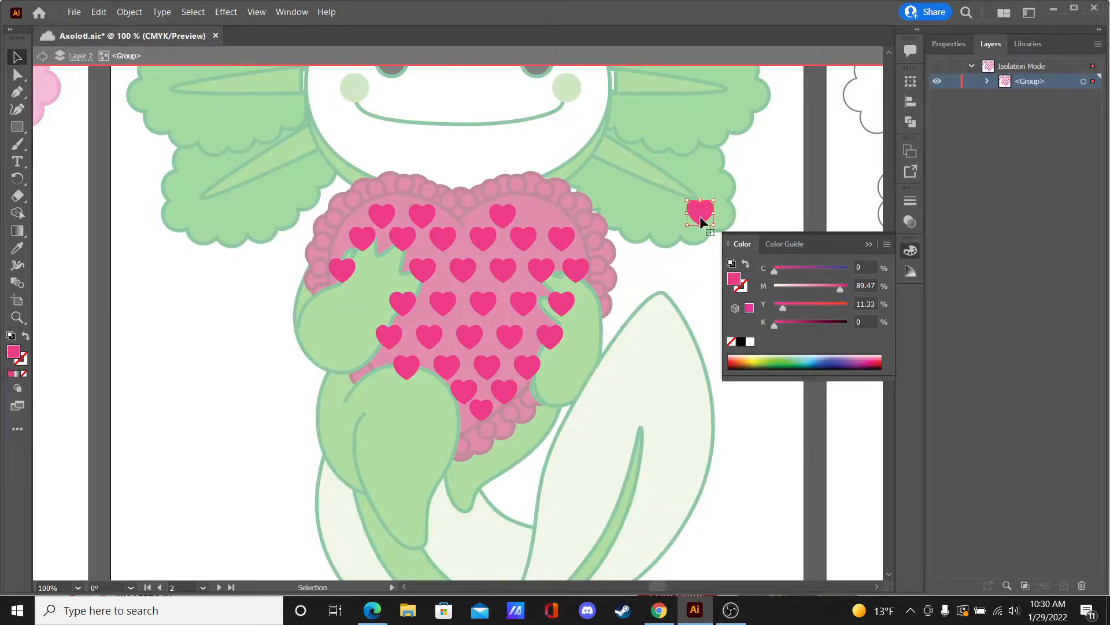
{"action": "key", "text": "ctrl+z"}
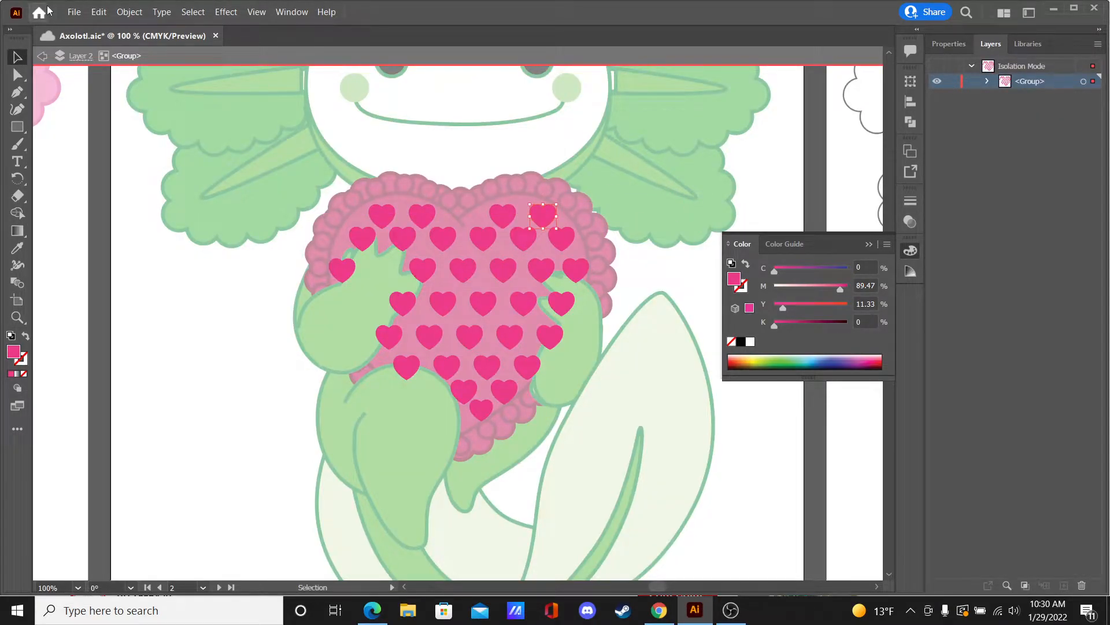
{"action": "left_click", "coordinate": [42, 55]}
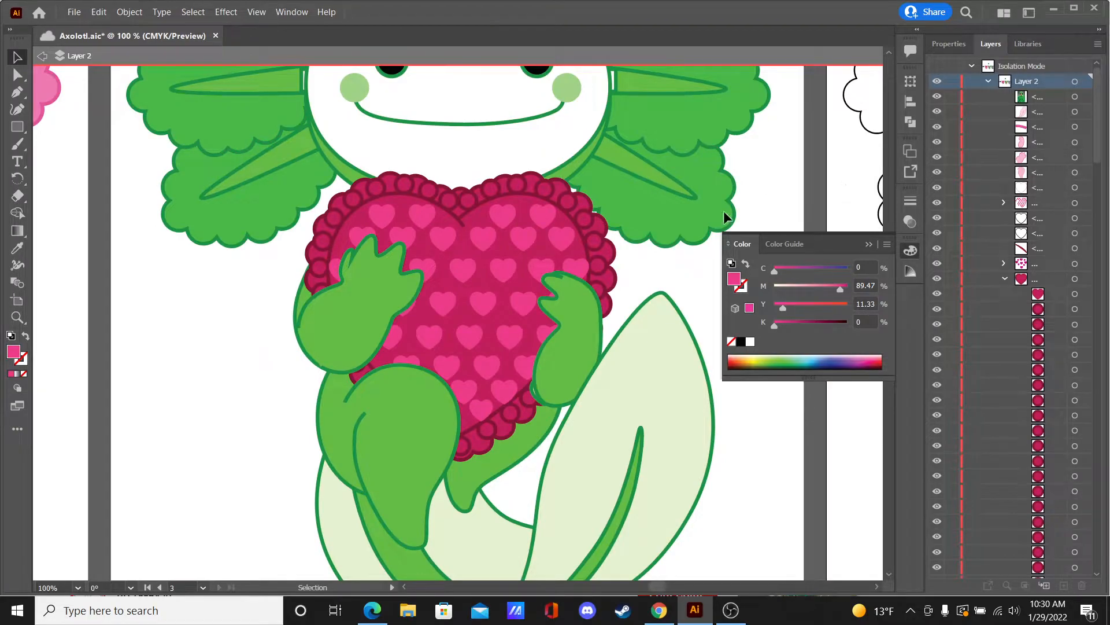
Step: Try shifting the whole group of pattern hearts aside once more, undo it, and exit isolation
{"action": "left_click", "coordinate": [538, 219]}
{"action": "left_click_drag", "start_coordinate": [538, 219], "coordinate": [170, 220]}
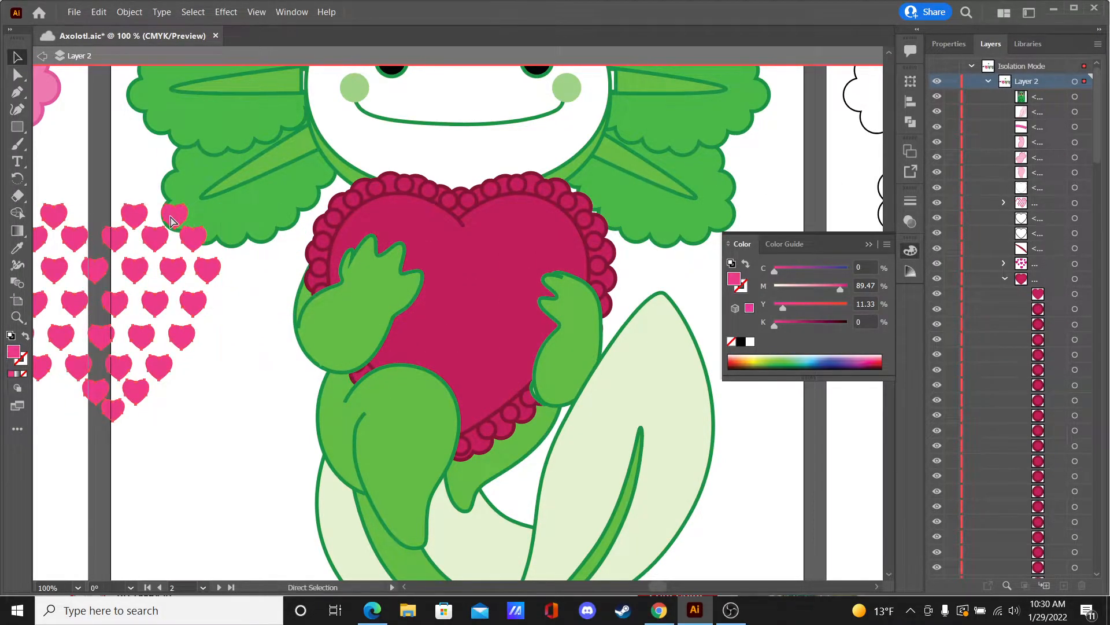
{"action": "key", "text": "ctrl+z"}
{"action": "key", "text": "Escape"}
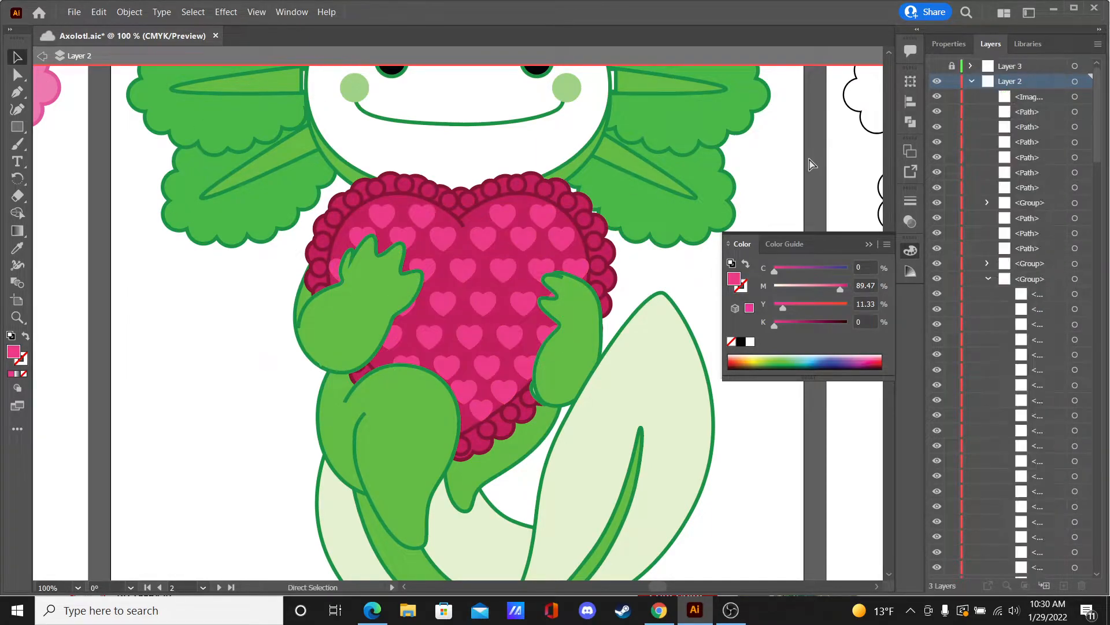
Step: Isolate the middle axolotl's heart group, copy the large crimson heart, and exit isolation
{"action": "left_click", "coordinate": [887, 54]}
{"action": "left_click", "coordinate": [888, 53]}
{"action": "left_click", "coordinate": [888, 53]}
{"action": "left_click", "coordinate": [888, 53]}
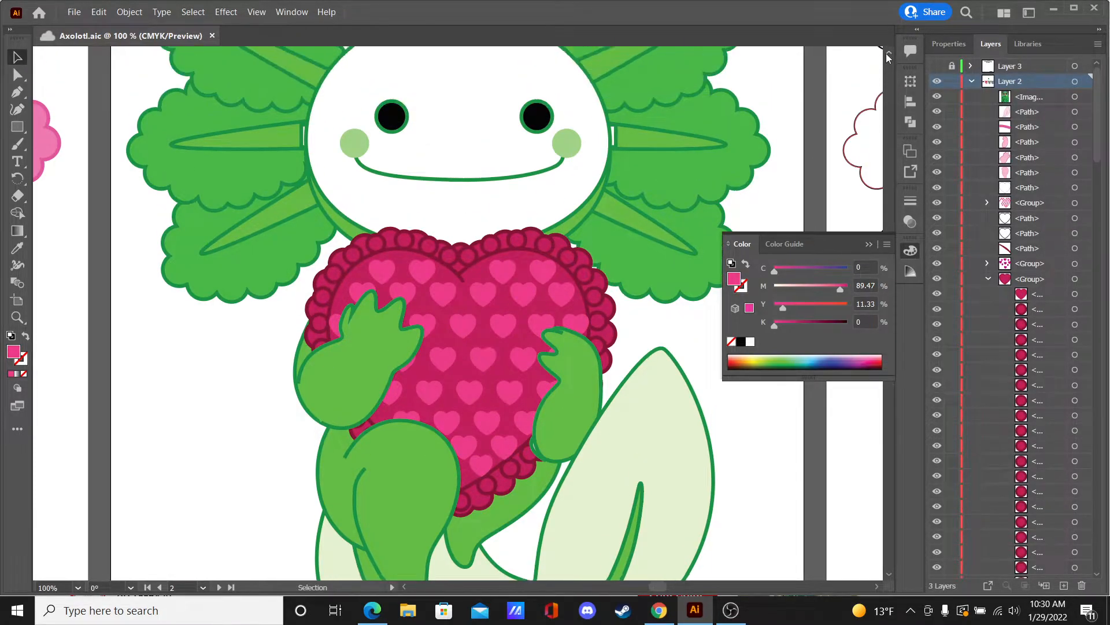
{"action": "left_click", "coordinate": [887, 54]}
{"action": "double_click", "coordinate": [567, 284]}
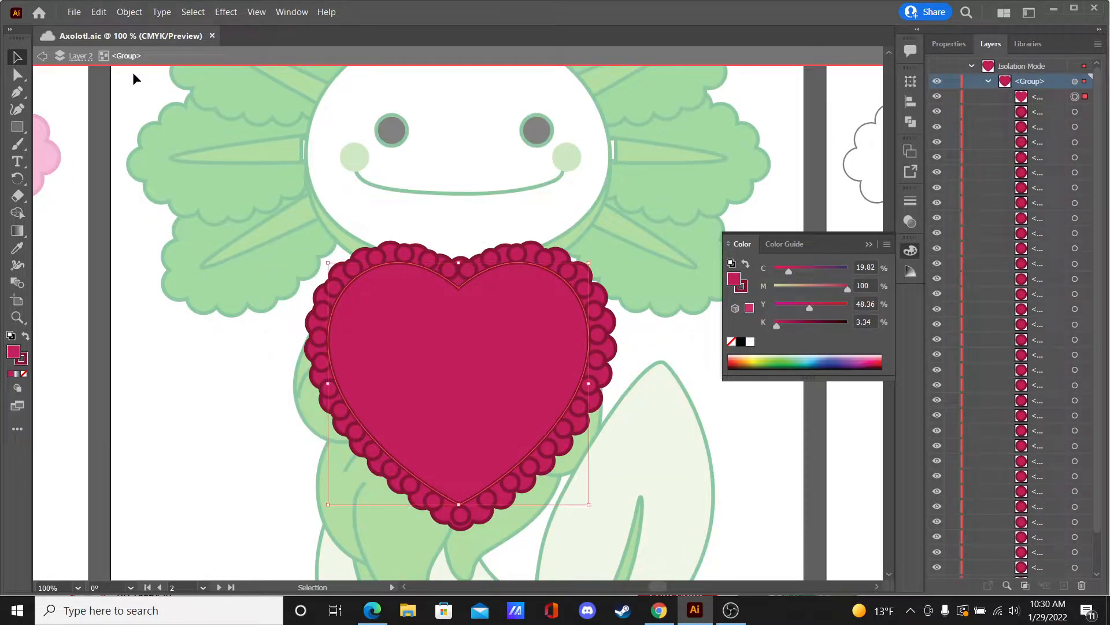
{"action": "left_click", "coordinate": [42, 56]}
Step: Try a regular paste of the copied large heart into the main artwork, and undo it
{"action": "key", "text": "a"}
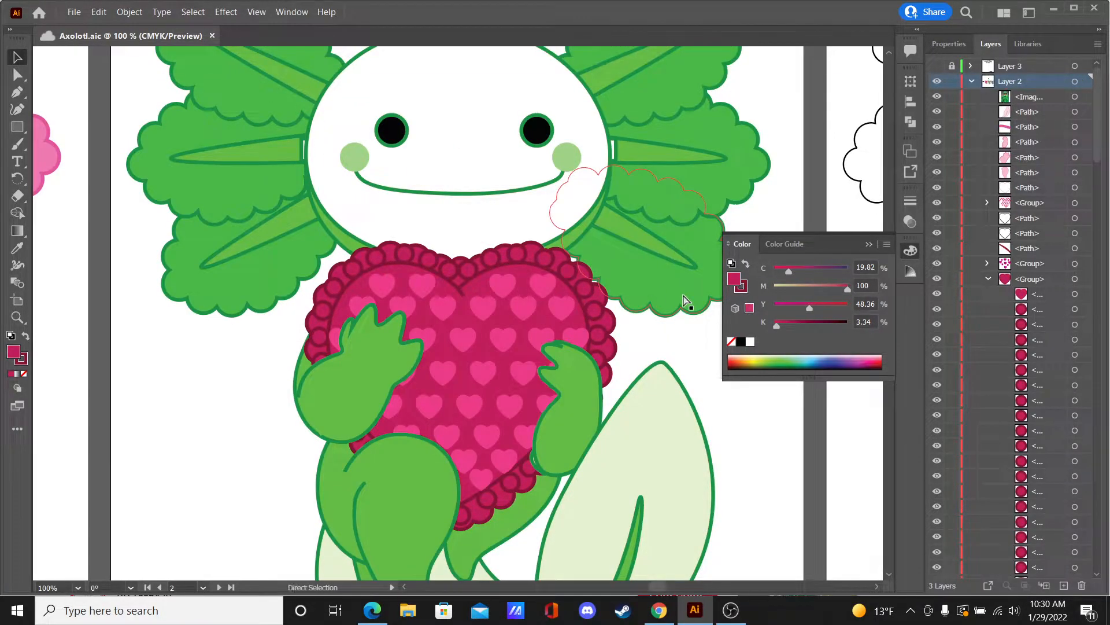
{"action": "key", "text": "ctrl+v"}
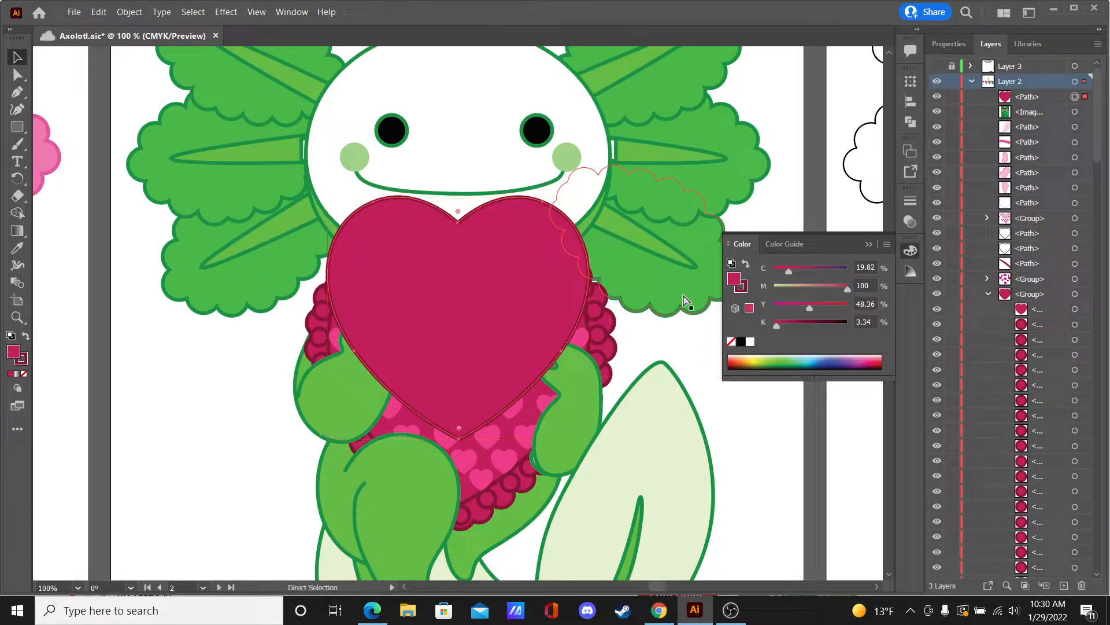
{"action": "key", "text": "ctrl+z"}
Step: Save the document, paste the copied heart in place in front without a fill, keeping its dark outline, and deselect it
{"action": "key", "text": "ctrl+s"}
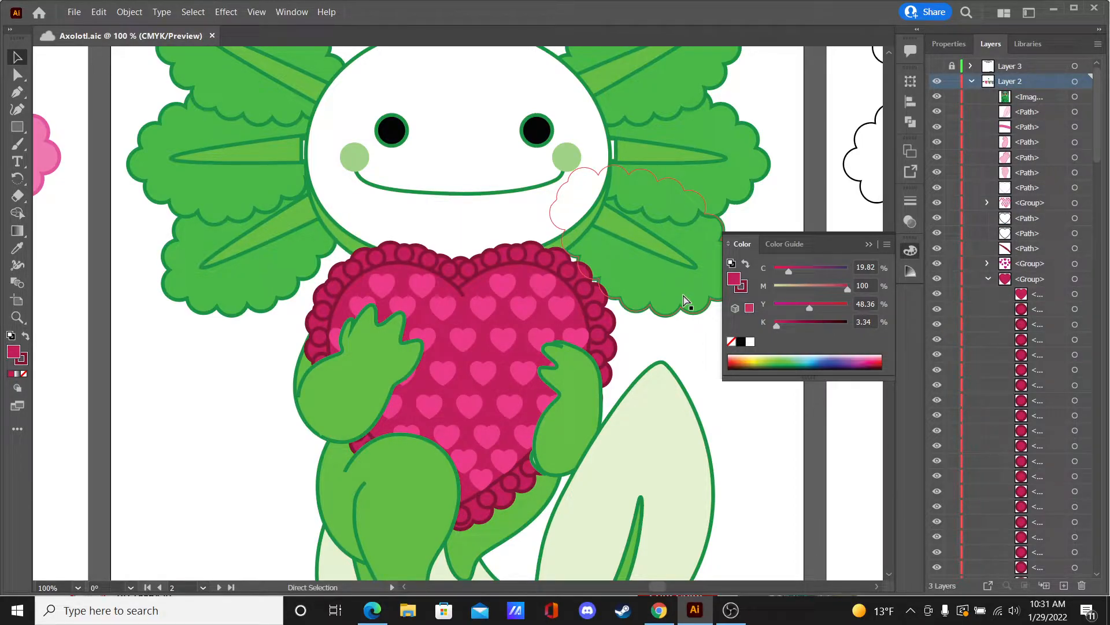
{"action": "key", "text": "v"}
{"action": "key", "text": "a"}
{"action": "key", "text": "ctrl+f"}
{"action": "key", "text": "v"}
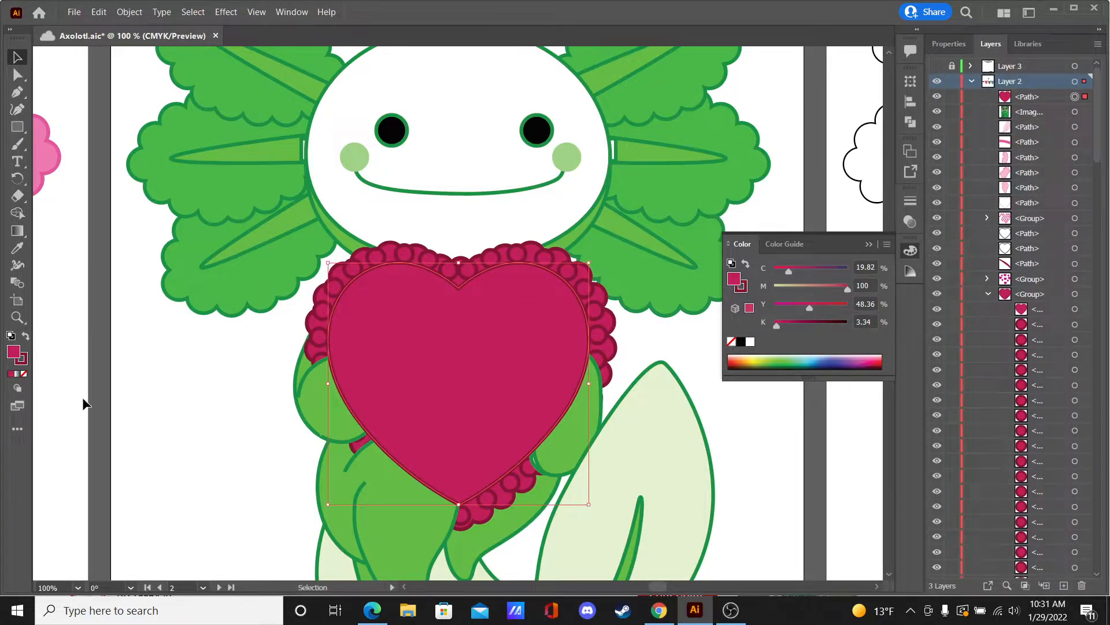
{"action": "left_click", "coordinate": [24, 375]}
{"action": "left_click", "coordinate": [706, 357]}
Step: Select the middle axolotl's arms, front leg and large tail fin, and bring them to the front over the heart outline
{"action": "left_click", "coordinate": [559, 350]}
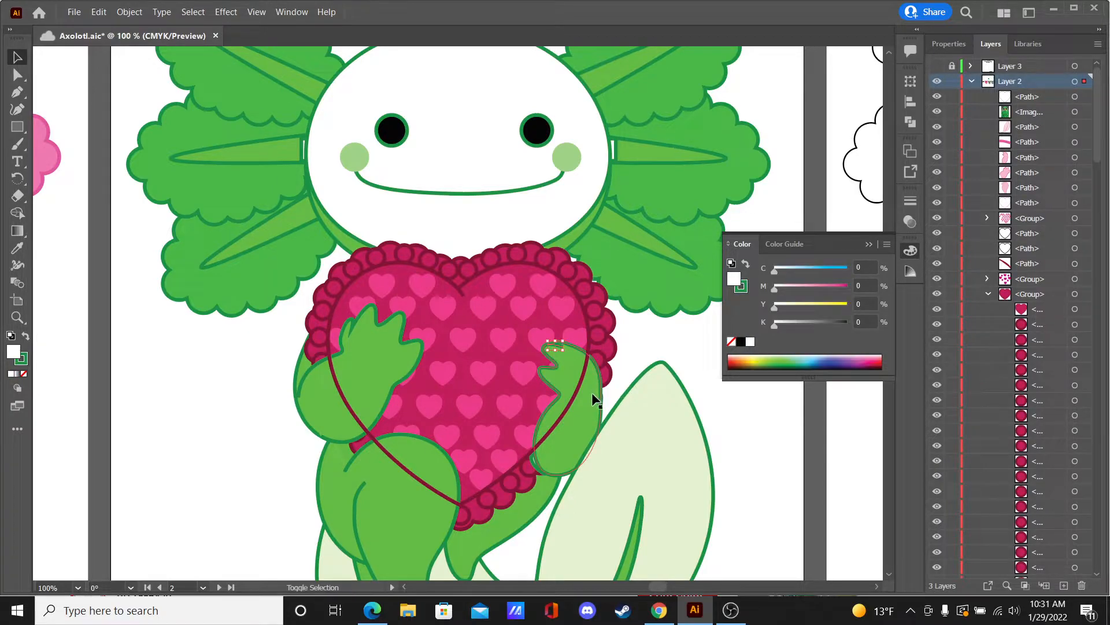
{"action": "left_click", "coordinate": [363, 363], "text": "shift"}
{"action": "left_click", "coordinate": [383, 491], "text": "shift"}
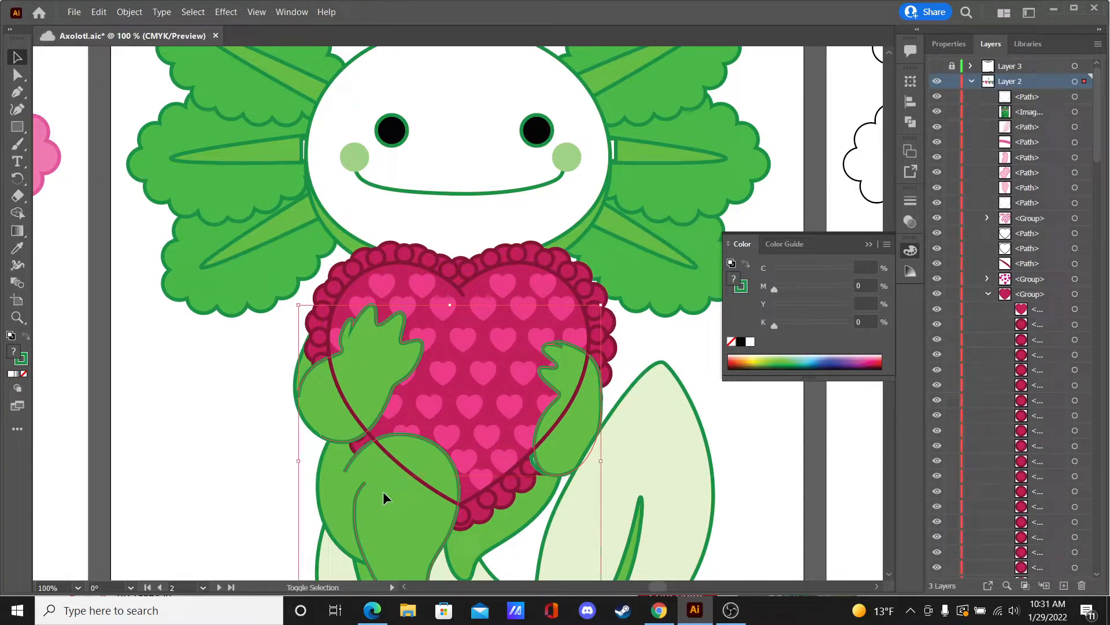
{"action": "key", "text": "ctrl+minus"}
{"action": "key", "text": "v"}
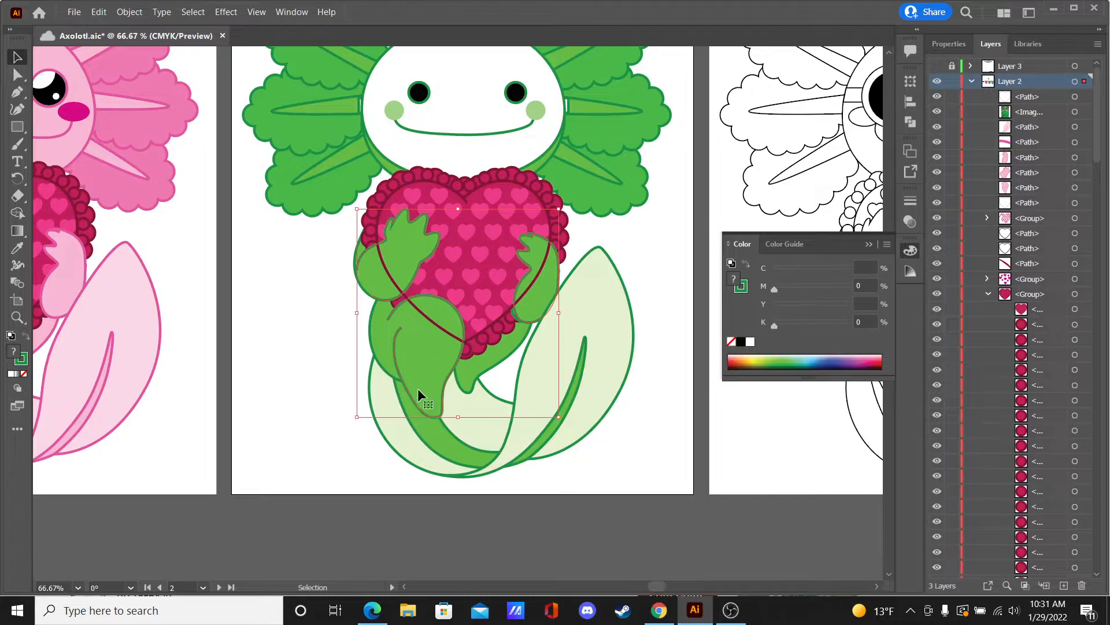
{"action": "left_click", "coordinate": [574, 300], "text": "shift"}
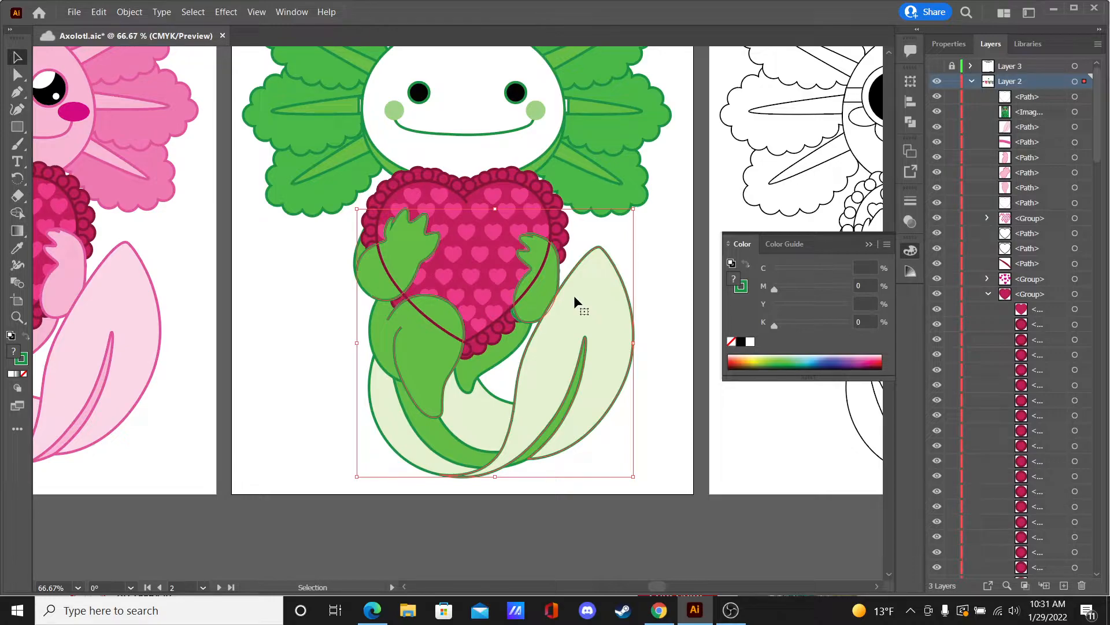
{"action": "right_click", "coordinate": [575, 300]}
{"action": "mouse_move", "coordinate": [632, 493]}
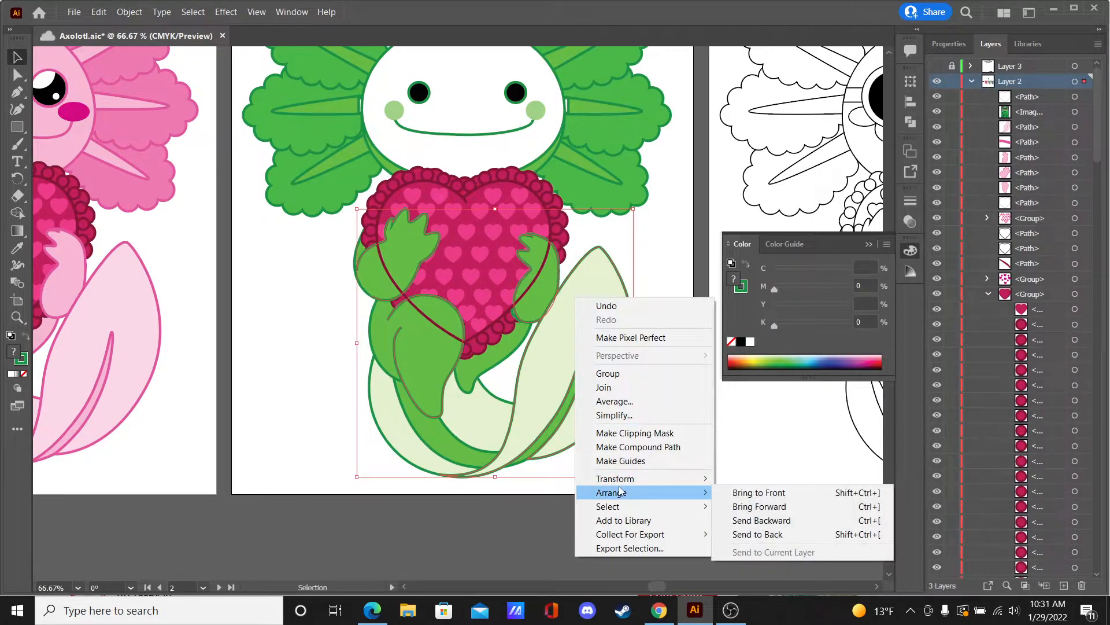
{"action": "left_click", "coordinate": [744, 495]}
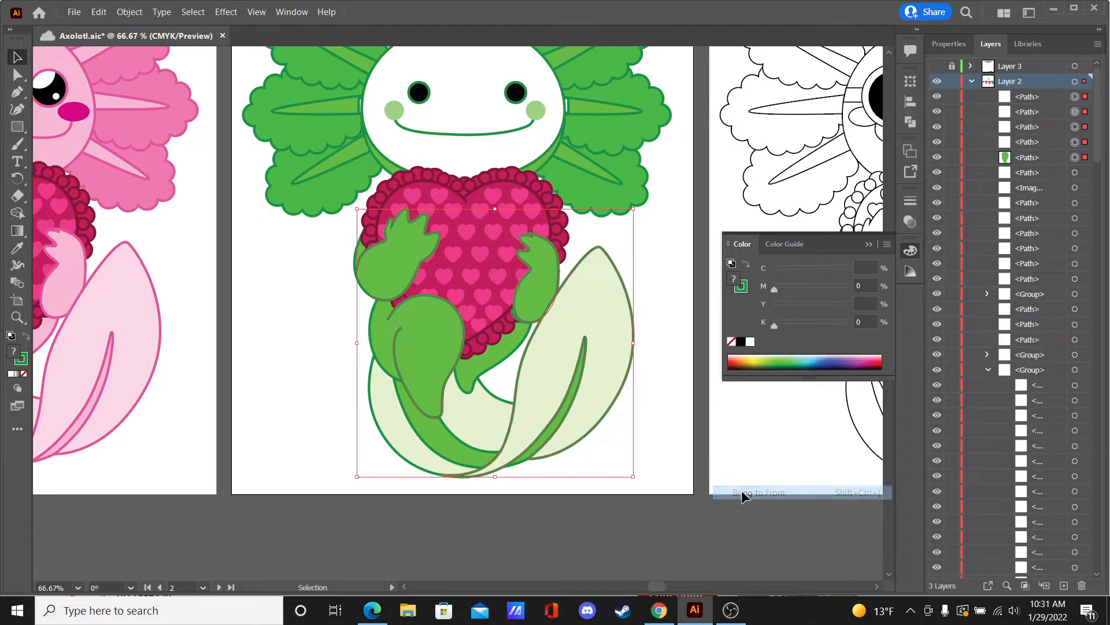
Step: Deselect the reordered body parts and save the document
{"action": "left_click", "coordinate": [661, 258]}
{"action": "key", "text": "a"}
{"action": "key", "text": "ctrl+minus"}
{"action": "key", "text": "ctrl+plus"}
{"action": "key", "text": "ctrl+s"}
{"action": "key", "text": "v"}
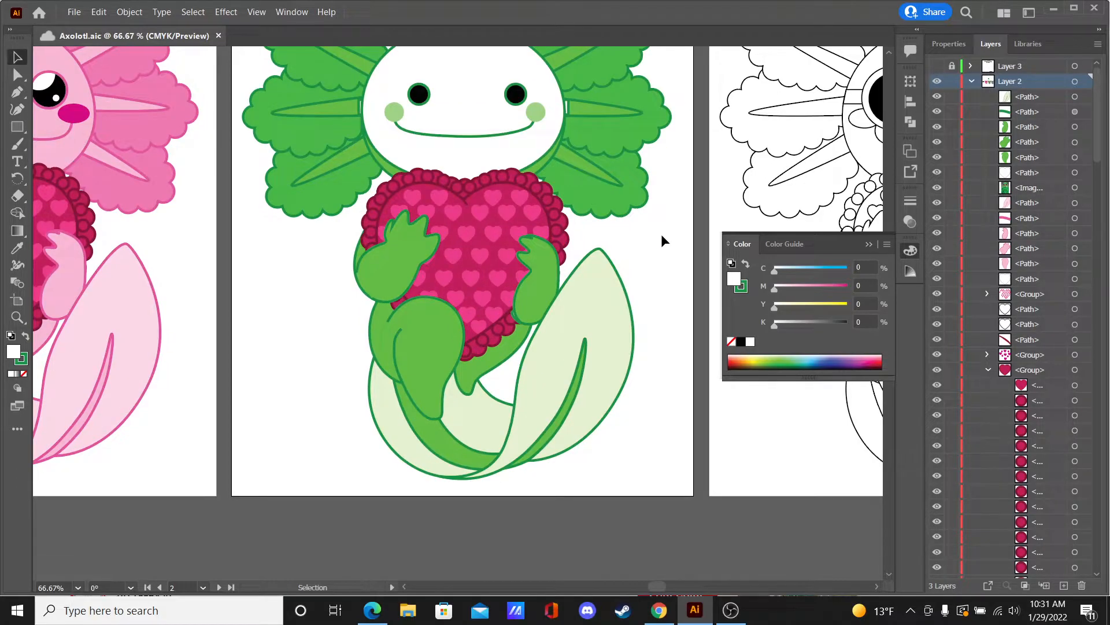
Step: Collapse the floating Color panel and clear the selection of the third axolotl's lace heart
{"action": "scroll", "coordinate": [893, 53], "scroll_direction": "up", "scroll_amount": 4}
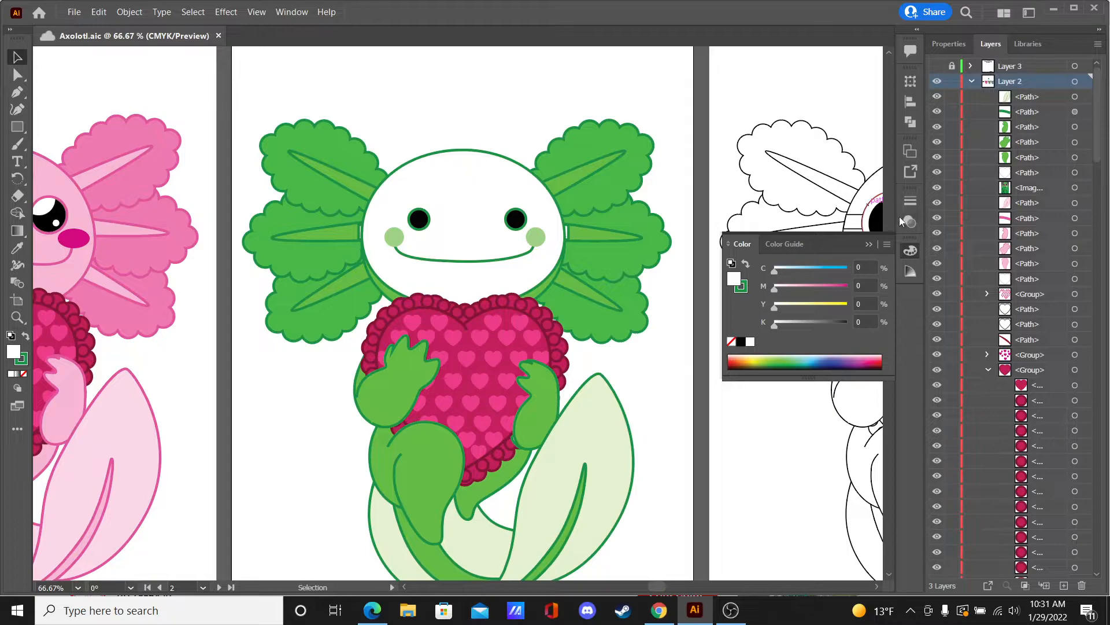
{"action": "left_click", "coordinate": [869, 244]}
{"action": "left_click", "coordinate": [878, 313]}
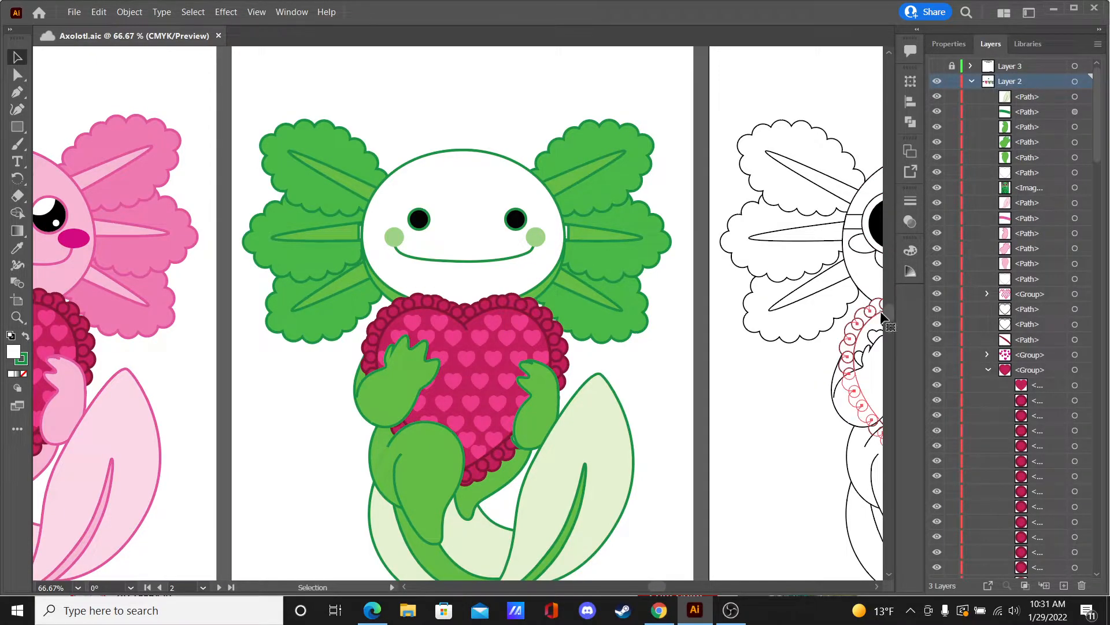
{"action": "left_click_drag", "start_coordinate": [890, 312], "coordinate": [890, 312]}
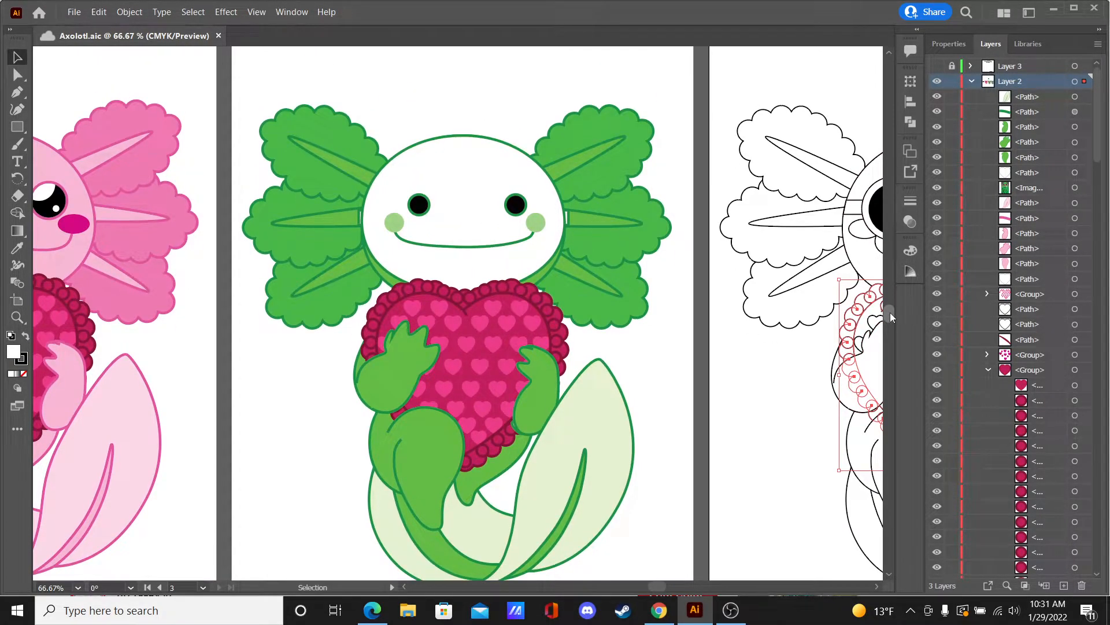
{"action": "left_click", "coordinate": [648, 321]}
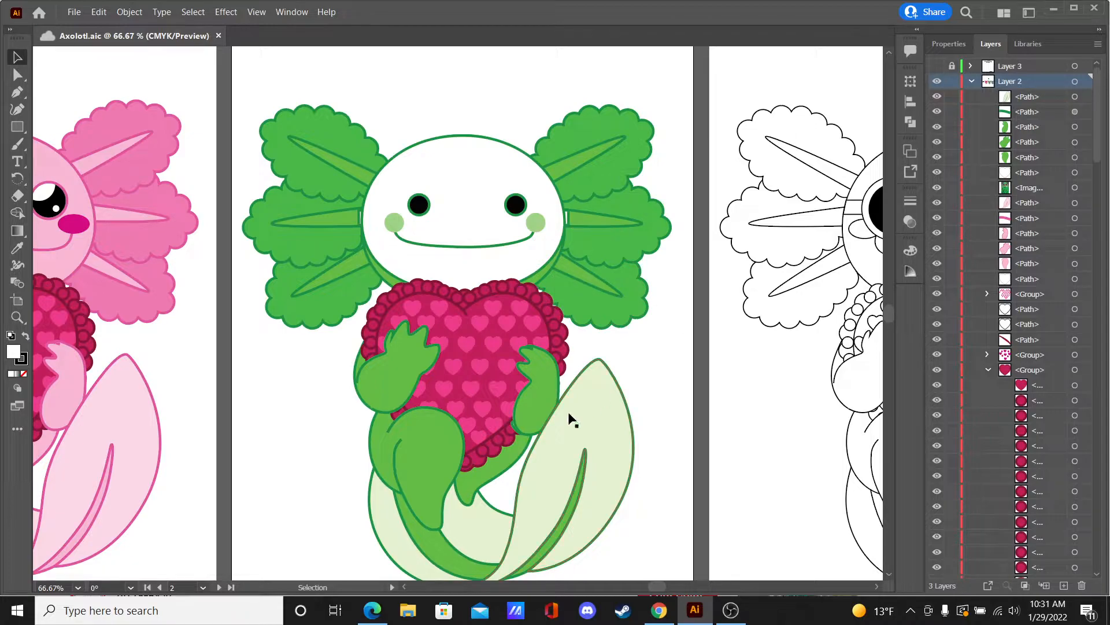
Step: Try to bring the middle axolotl's arm nearest the large tail fin to the front of the stack
{"action": "left_click", "coordinate": [494, 399]}
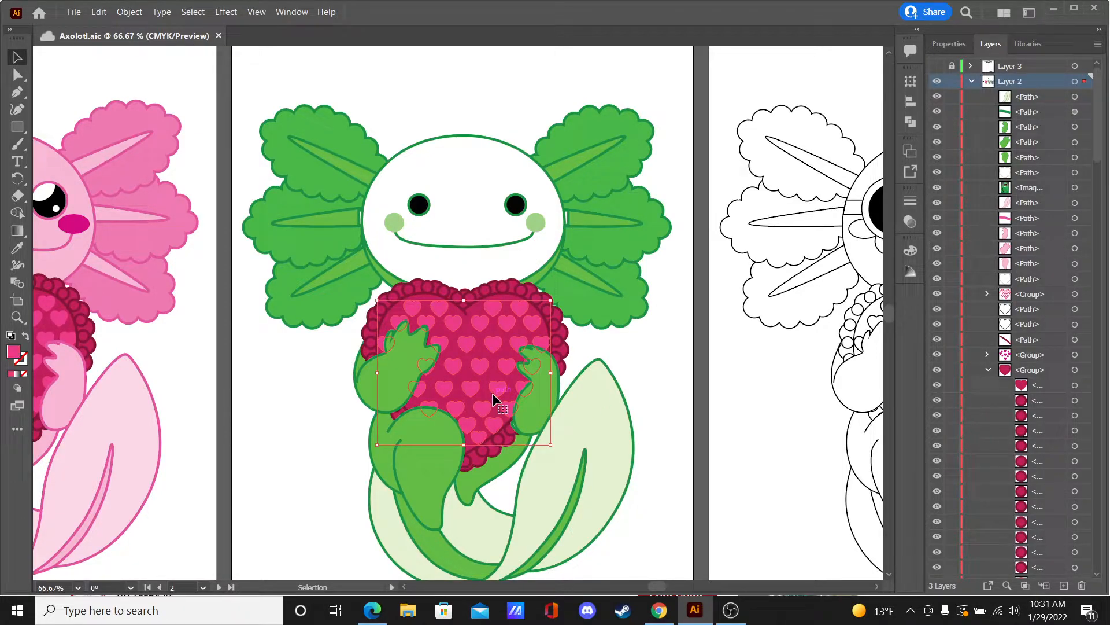
{"action": "left_click", "coordinate": [370, 376]}
{"action": "left_click", "coordinate": [532, 397]}
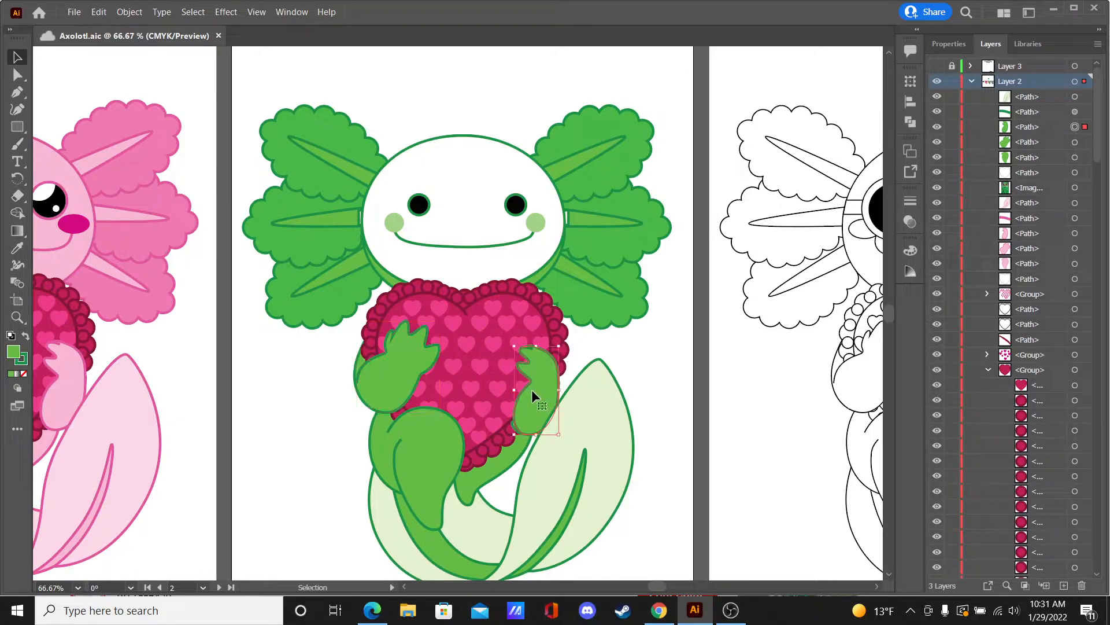
{"action": "key", "text": "a"}
{"action": "key", "text": "v"}
{"action": "right_click", "coordinate": [536, 389]}
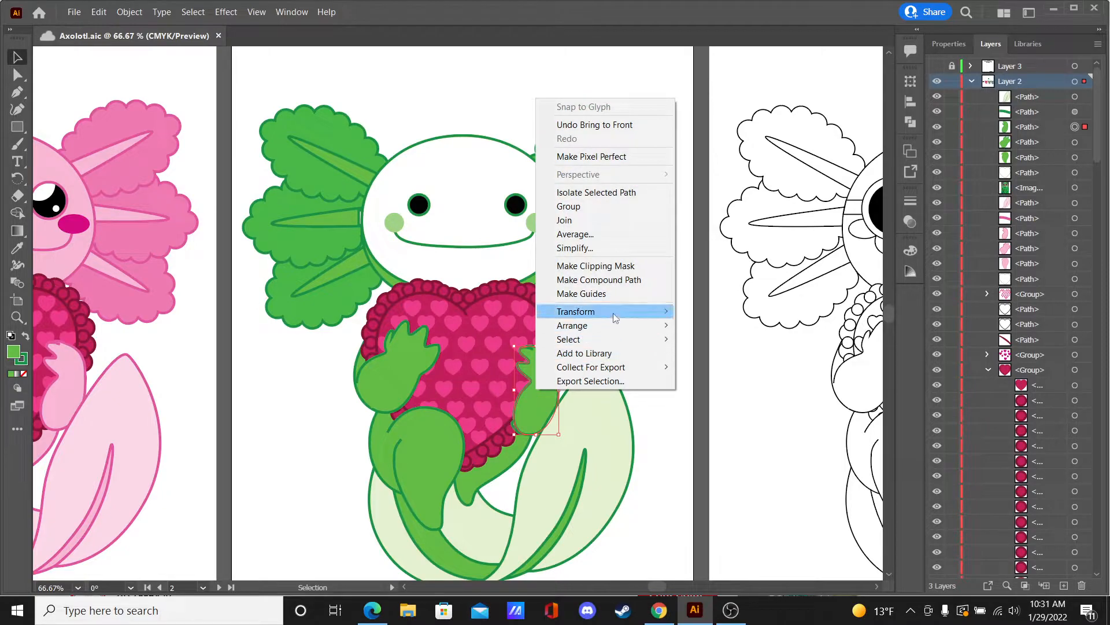
{"action": "mouse_move", "coordinate": [611, 328]}
{"action": "left_click", "coordinate": [731, 324]}
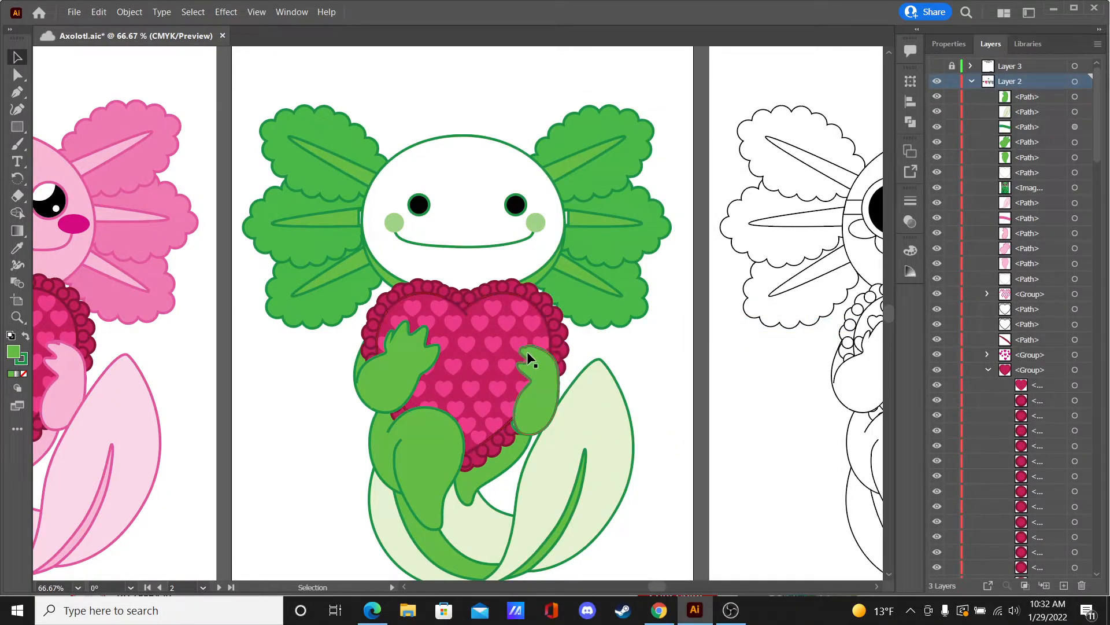
{"action": "key", "text": "ctrl+s"}
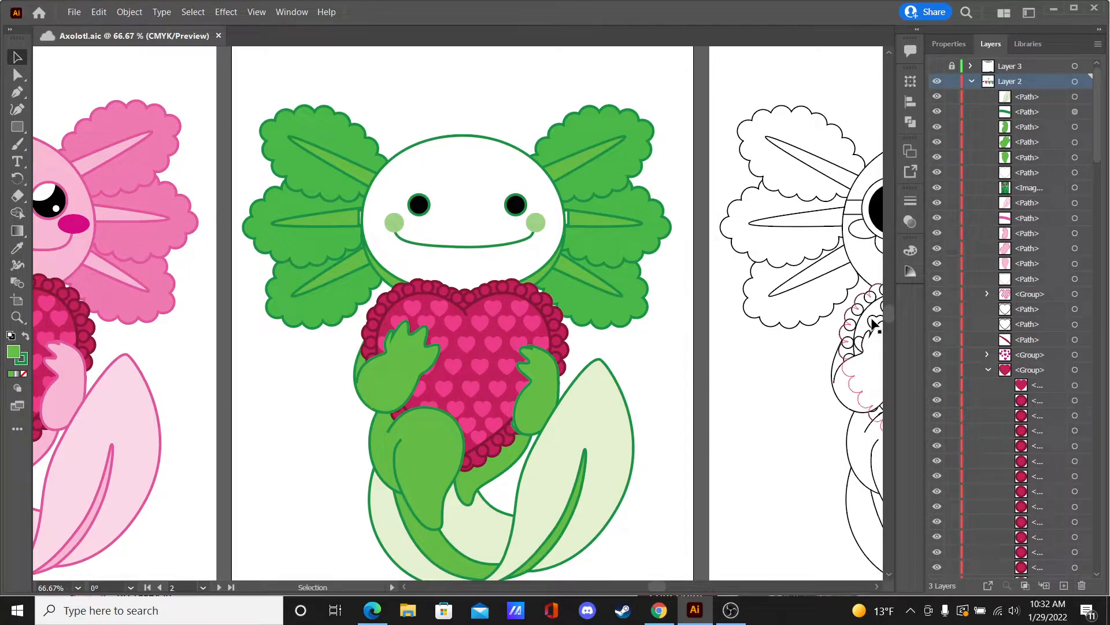
Step: Select the middle axolotl's white face oval together with the two small white tabs at its sides
{"action": "scroll", "coordinate": [889, 313], "scroll_direction": "down", "scroll_amount": 1}
{"action": "scroll", "coordinate": [887, 310], "scroll_direction": "down", "scroll_amount": 1}
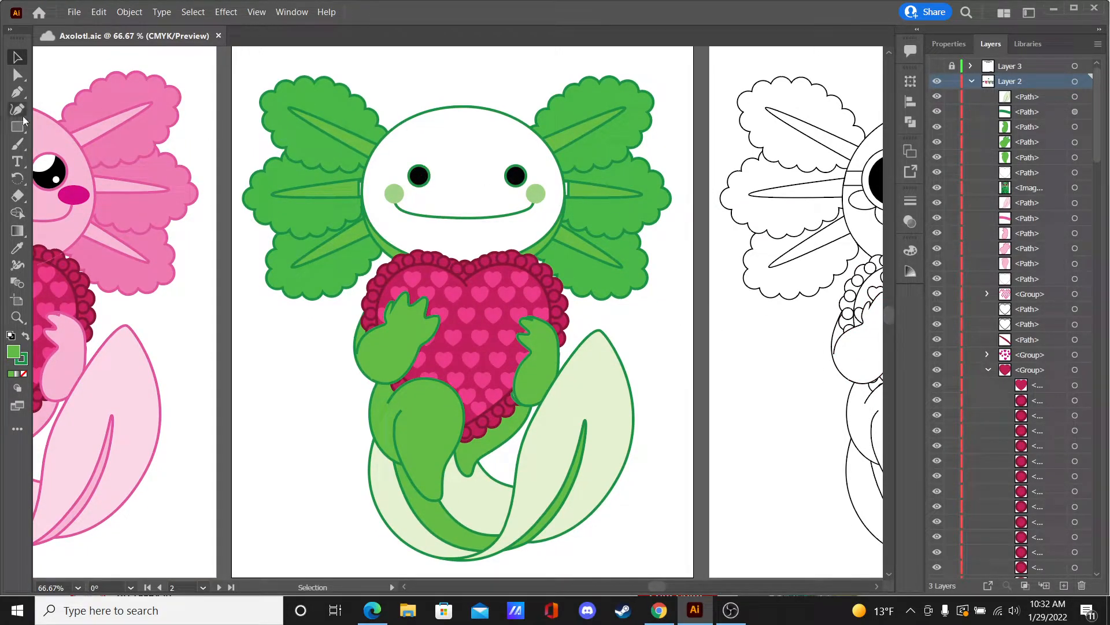
{"action": "left_click", "coordinate": [16, 74]}
{"action": "left_click", "coordinate": [442, 154]}
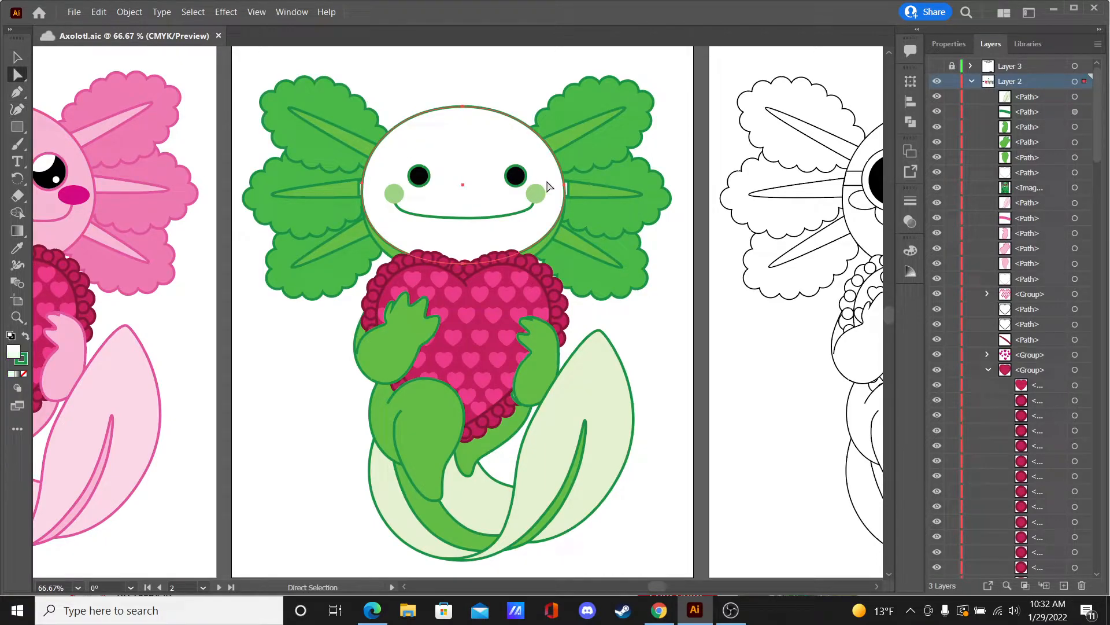
{"action": "key", "text": "ctrl+plus"}
{"action": "key", "text": "ctrl+plus"}
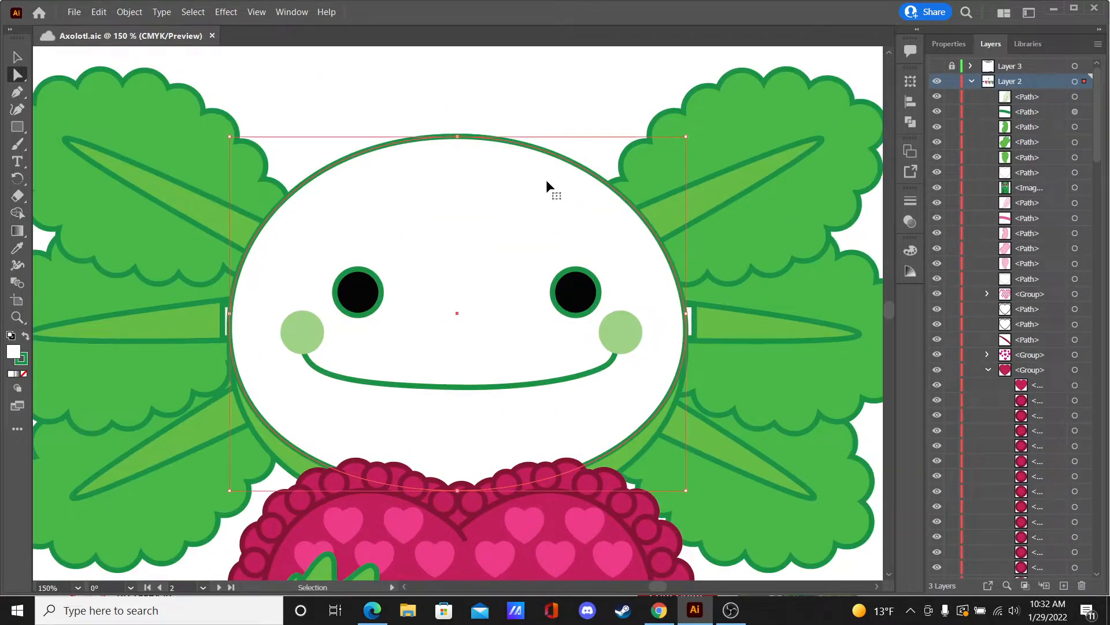
{"action": "key", "text": "ctrl+plus"}
{"action": "left_click", "coordinate": [769, 316], "text": "shift"}
{"action": "left_click", "coordinate": [151, 317], "text": "shift"}
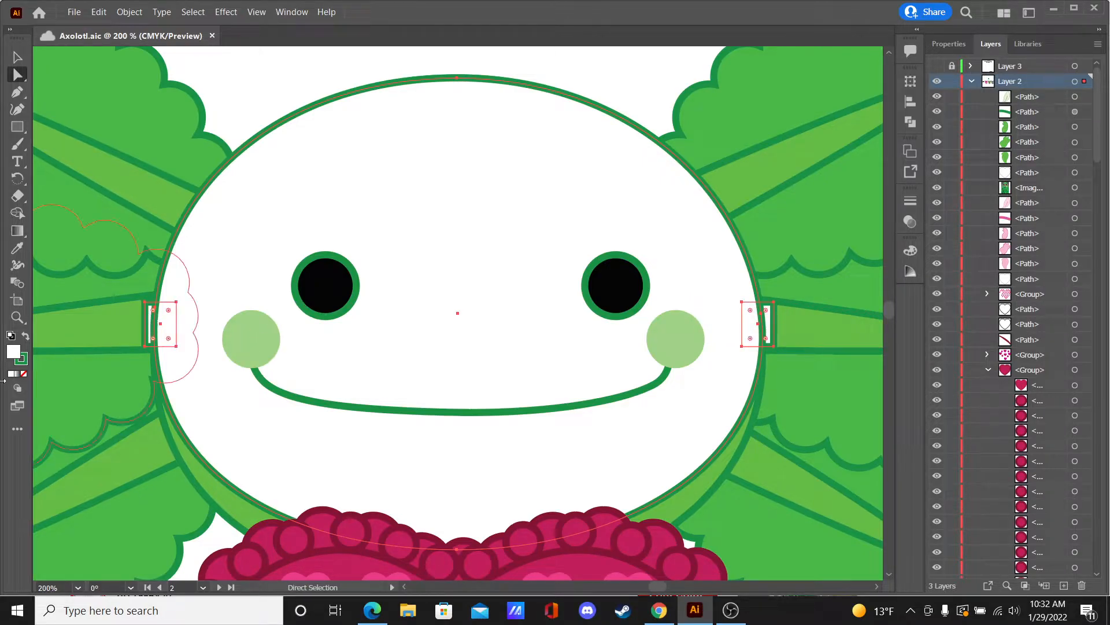
Step: Sample the tail fin's pale green onto the selected face oval and side tabs with the Eyedropper
{"action": "left_click", "coordinate": [18, 248]}
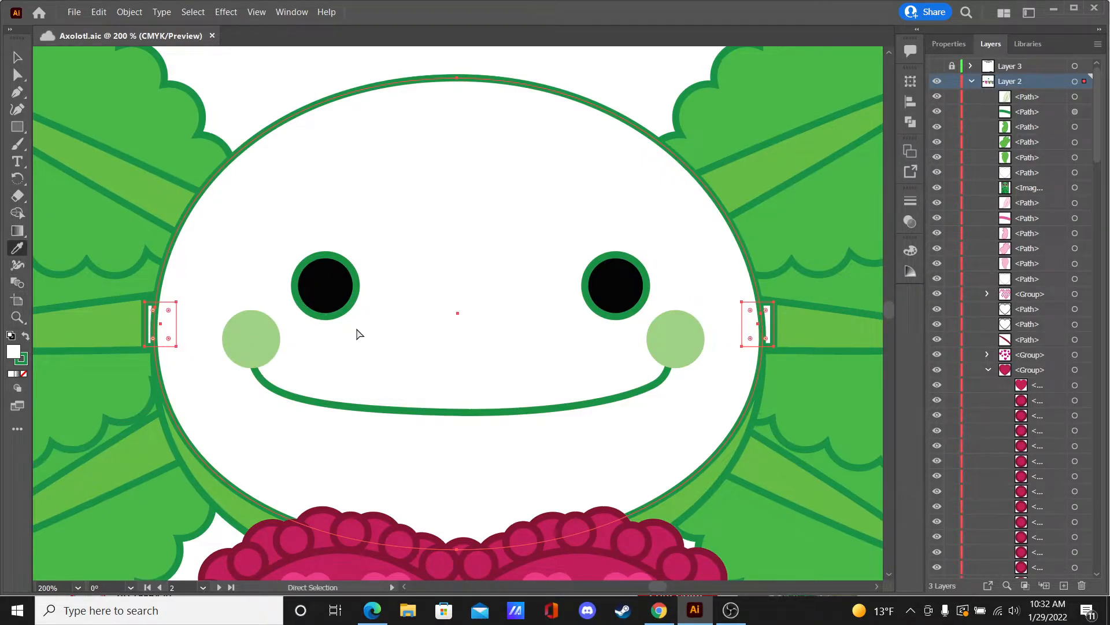
{"action": "key", "text": "ctrl+minus"}
{"action": "key", "text": "ctrl+minus"}
{"action": "key", "text": "ctrl+minus"}
{"action": "key", "text": "ctrl+minus"}
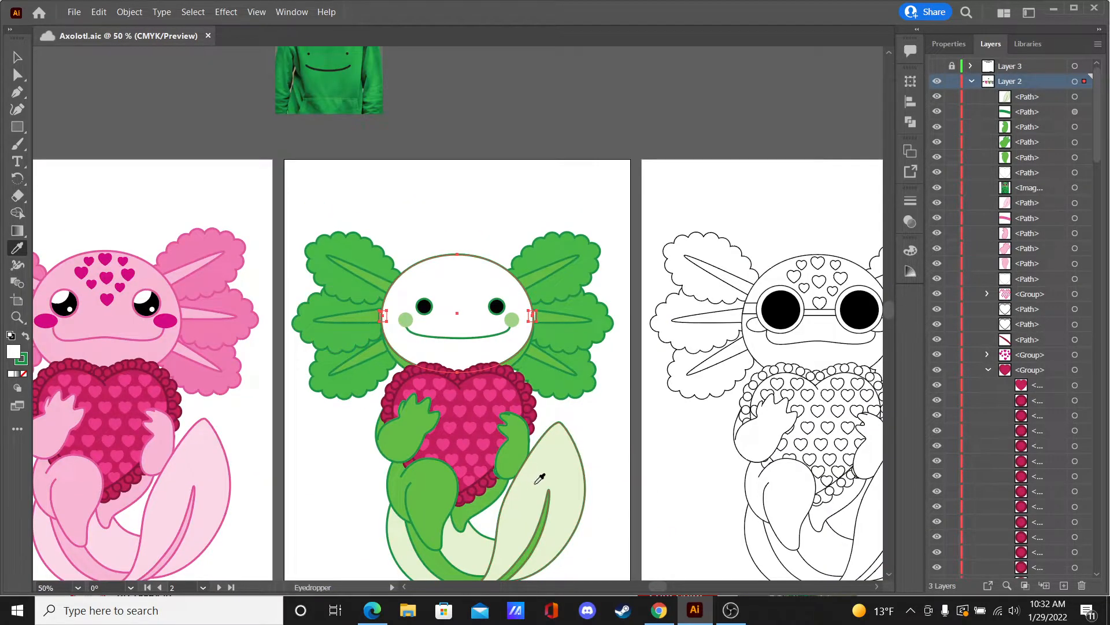
{"action": "left_click", "coordinate": [537, 480]}
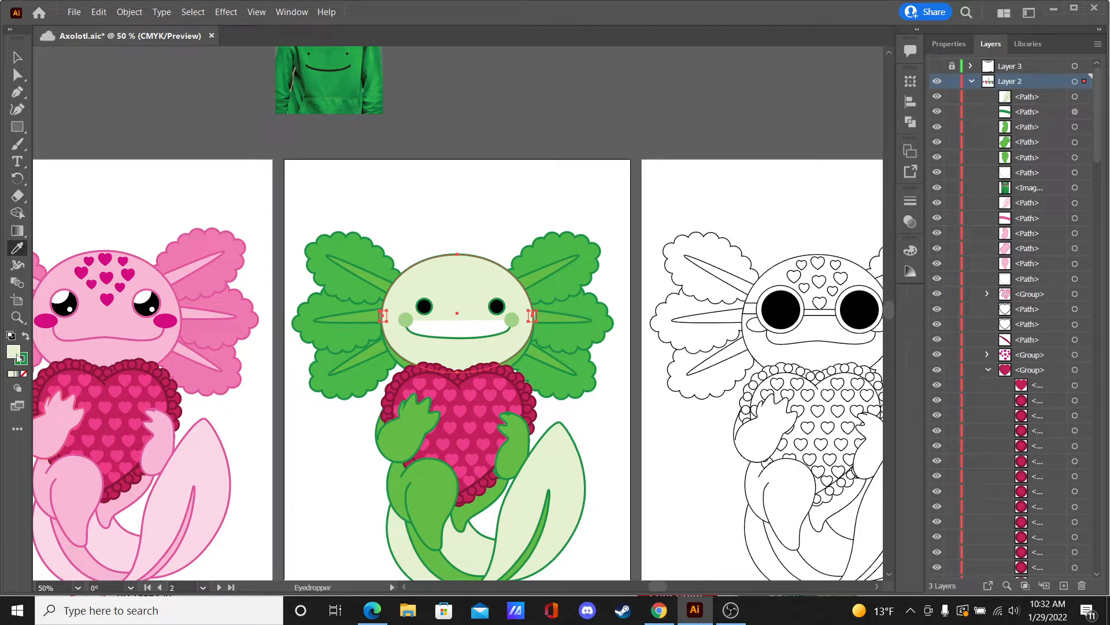
Step: Swap the face pieces' fill and stroke so the pale green becomes the outline, and set their fill to white
{"action": "left_click", "coordinate": [24, 337]}
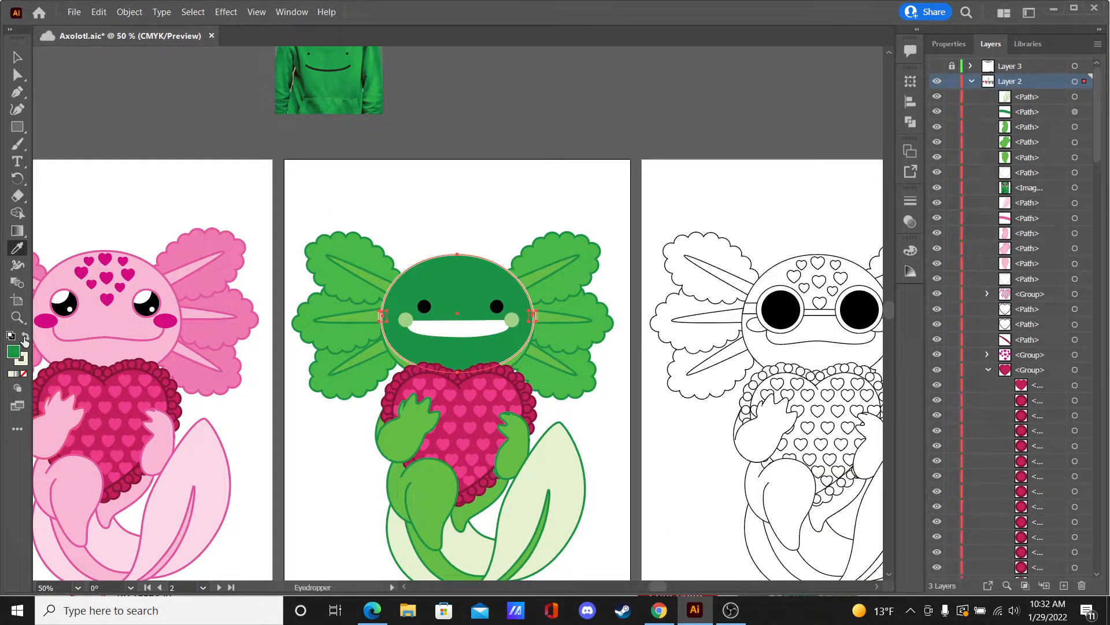
{"action": "left_click", "coordinate": [22, 374]}
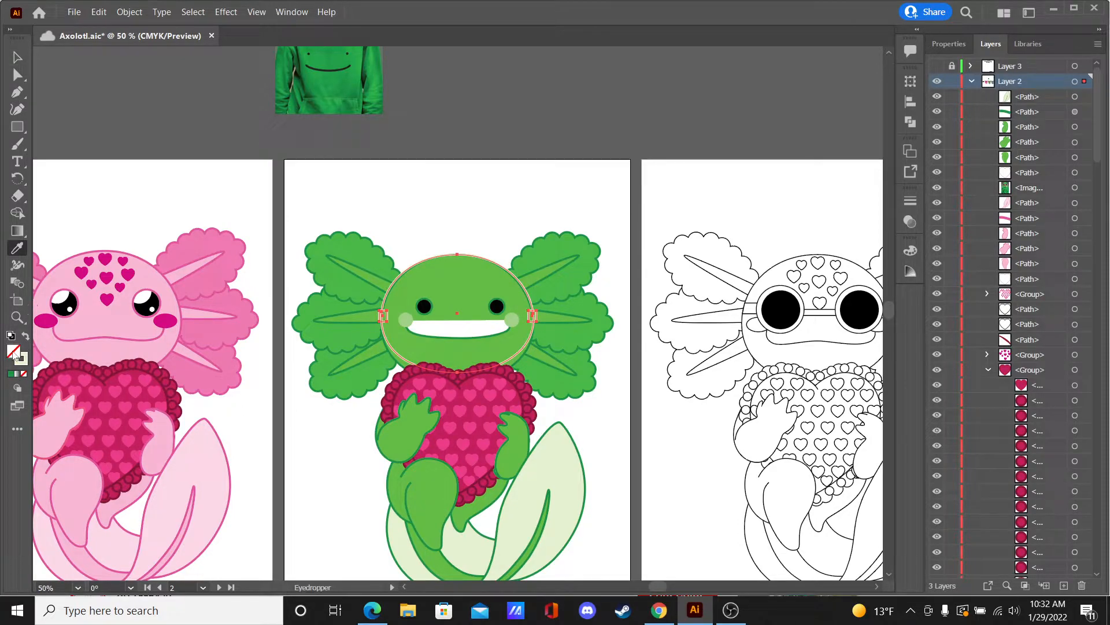
{"action": "double_click", "coordinate": [14, 354]}
{"action": "left_click_drag", "start_coordinate": [694, 236], "coordinate": [635, 189]}
{"action": "left_click", "coordinate": [981, 209]}
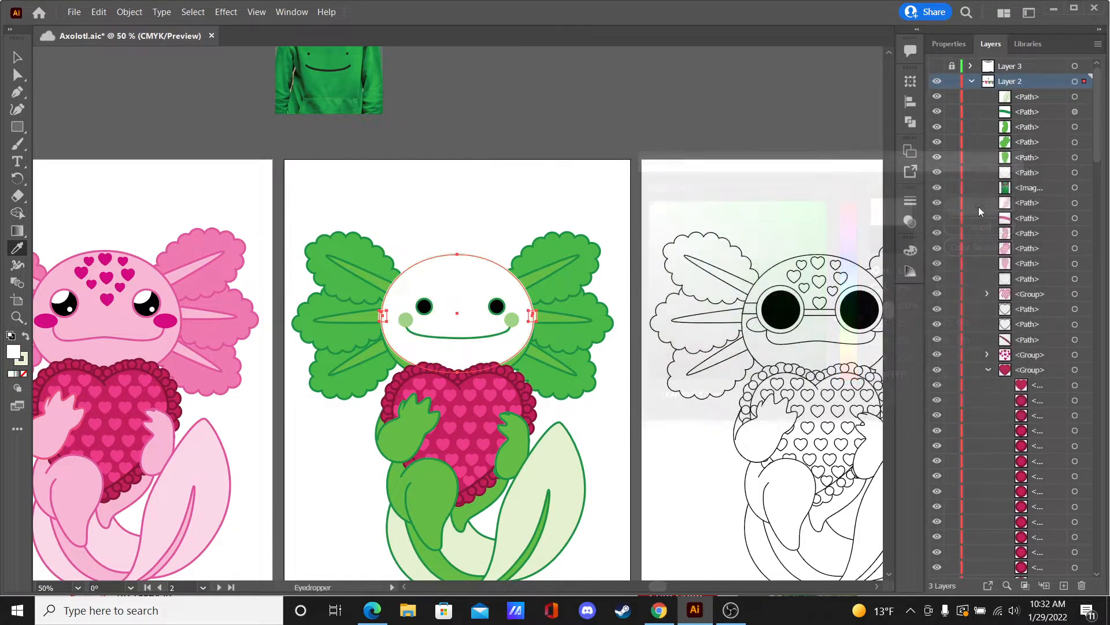
Step: Deselect the face pieces and examine their outline against the surrounding gills
{"action": "key", "text": "v"}
{"action": "key", "text": "a"}
{"action": "key", "text": "ctrl+1"}
{"action": "key", "text": "ctrl+equal"}
{"action": "key", "text": "ctrl+minus"}
{"action": "key", "text": "ctrl+equal"}
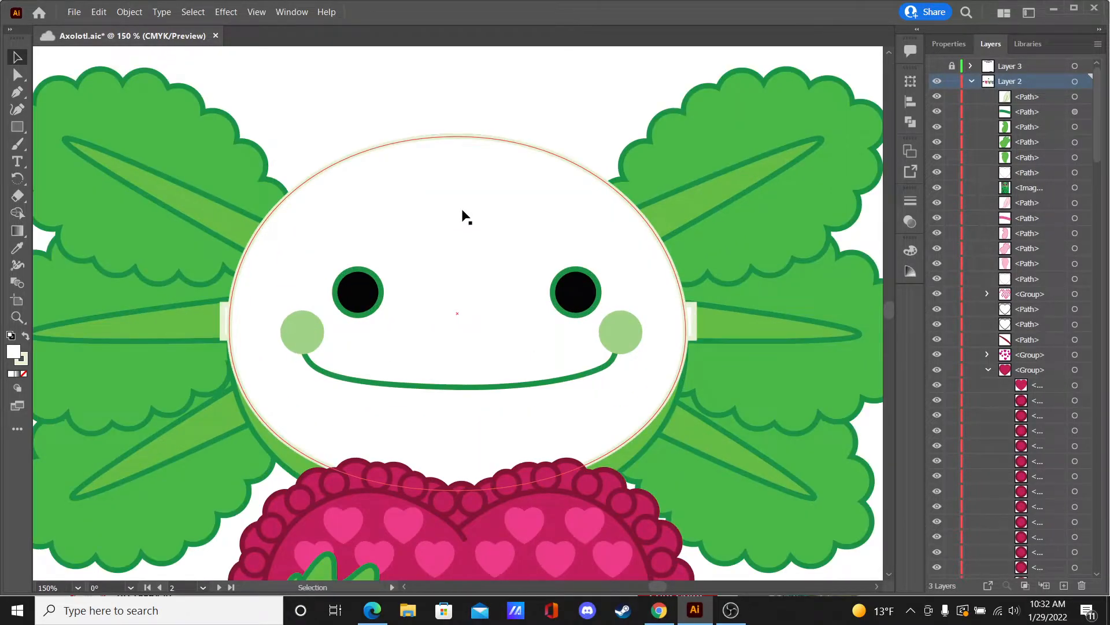
{"action": "key", "text": "ctrl+minus"}
{"action": "key", "text": "ctrl+minus"}
{"action": "left_click", "coordinate": [574, 259]}
{"action": "key", "text": "ctrl+minus"}
{"action": "left_click", "coordinate": [532, 192]}
Step: Select the middle axolotl's six gill stalks along with the lower-left gill frill
{"action": "key", "text": "a"}
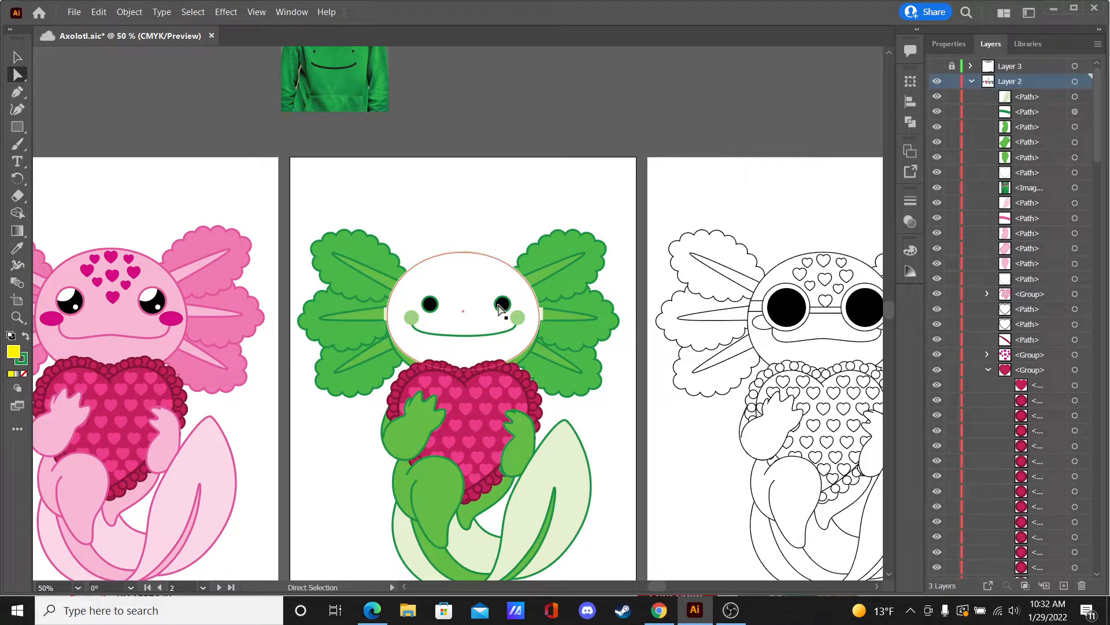
{"action": "left_click", "coordinate": [540, 276]}
{"action": "left_click", "coordinate": [566, 314], "text": "shift"}
{"action": "left_click", "coordinate": [546, 363], "text": "shift"}
{"action": "left_click", "coordinate": [371, 345], "text": "shift"}
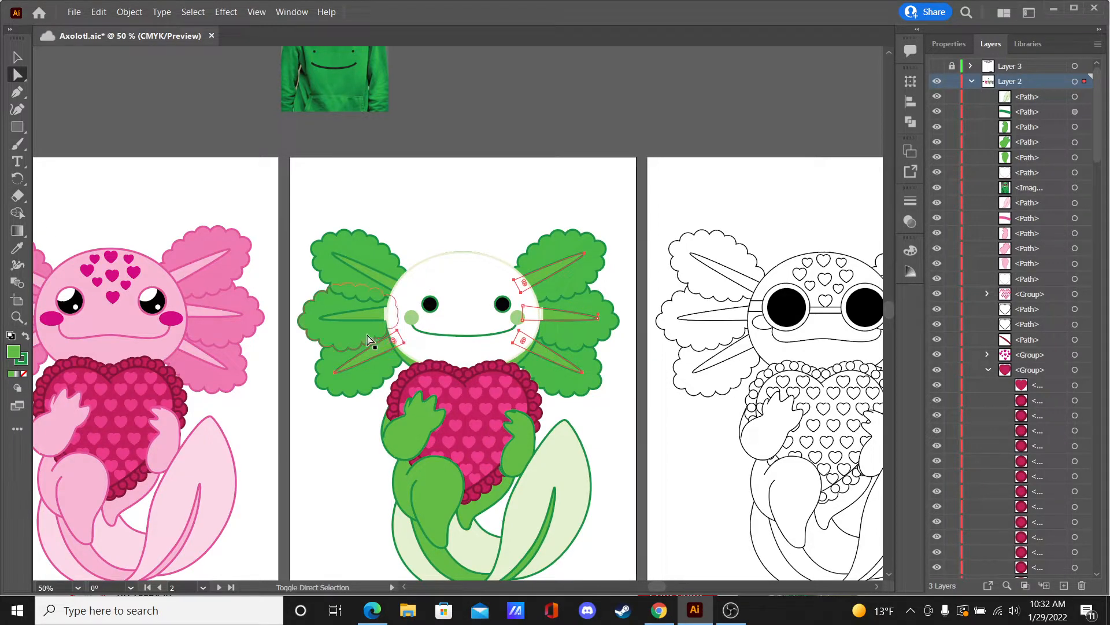
{"action": "left_click", "coordinate": [364, 316], "text": "shift"}
{"action": "left_click", "coordinate": [377, 274], "text": "shift"}
{"action": "left_click", "coordinate": [401, 360], "text": "shift"}
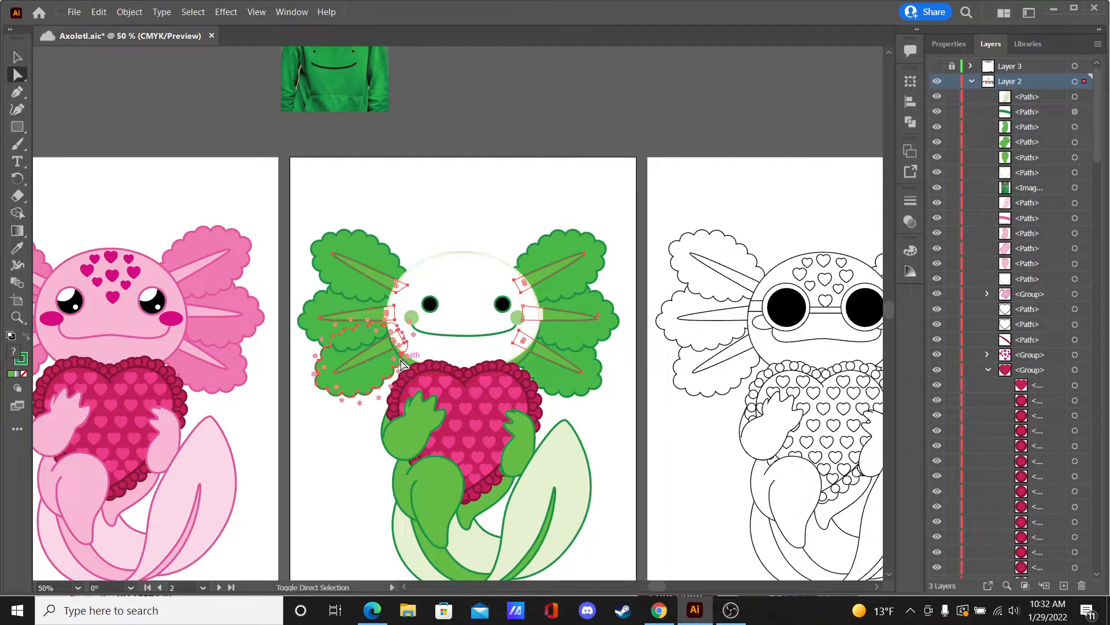
Step: Add the middle axolotl's two arms, front leg and the green stripe of its tail to the selection
{"action": "left_click", "coordinate": [524, 444], "text": "shift"}
{"action": "left_click", "coordinate": [395, 435], "text": "shift"}
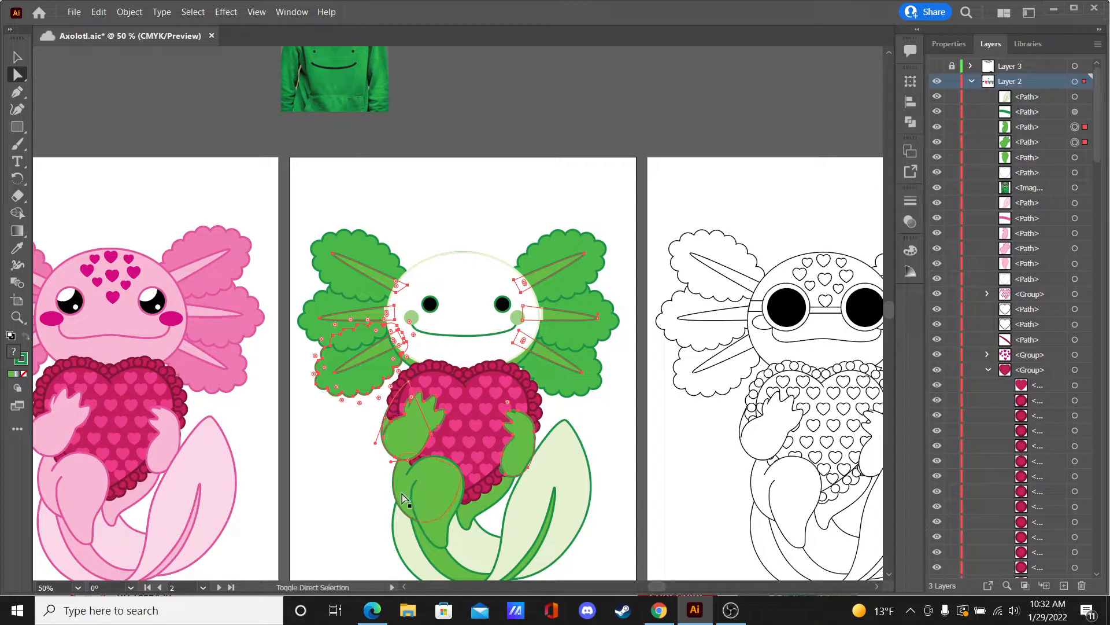
{"action": "left_click", "coordinate": [438, 559], "text": "shift"}
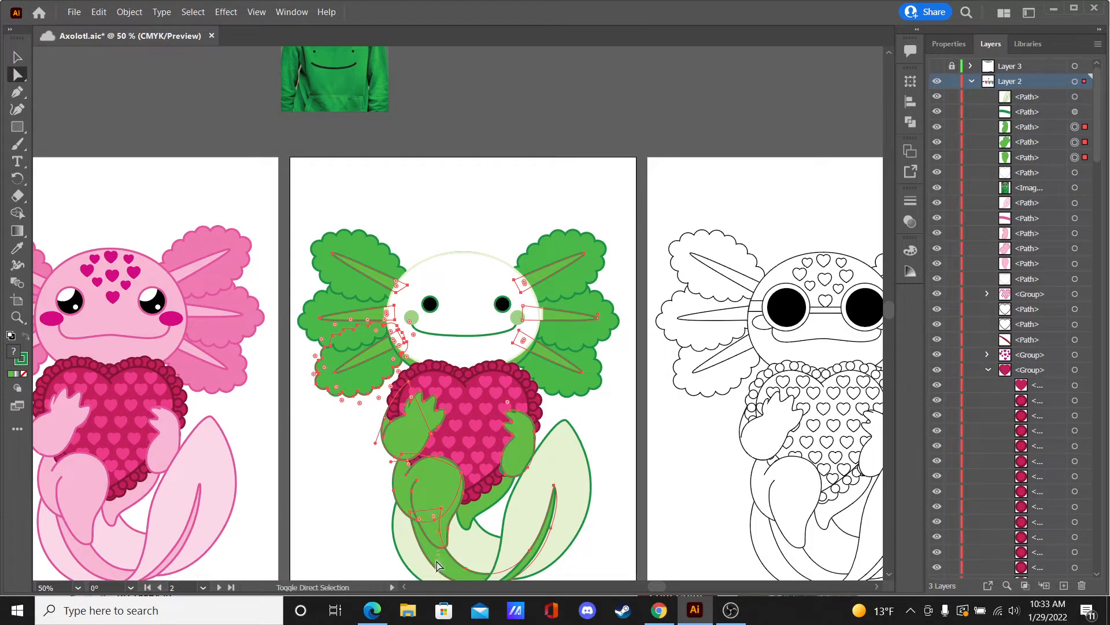
{"action": "left_click", "coordinate": [528, 441], "text": "shift"}
{"action": "left_click", "coordinate": [518, 458], "text": "shift"}
Step: Fill the selected gill and body parts with the lighter green 75D651 and deselect them
{"action": "scroll", "coordinate": [889, 575], "scroll_direction": "down", "scroll_amount": 3}
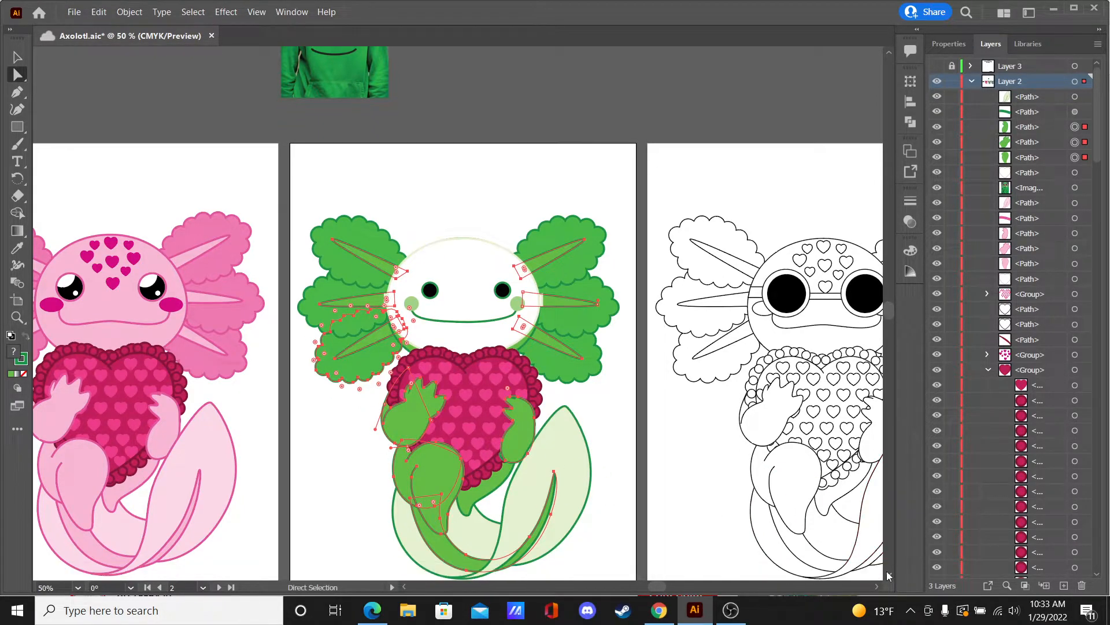
{"action": "double_click", "coordinate": [14, 353]}
{"action": "mouse_move", "coordinate": [682, 251]}
{"action": "left_mouse_down"}
{"action": "mouse_move", "coordinate": [766, 236]}
{"action": "mouse_move", "coordinate": [748, 218]}
{"action": "mouse_move", "coordinate": [757, 227]}
{"action": "left_mouse_up"}
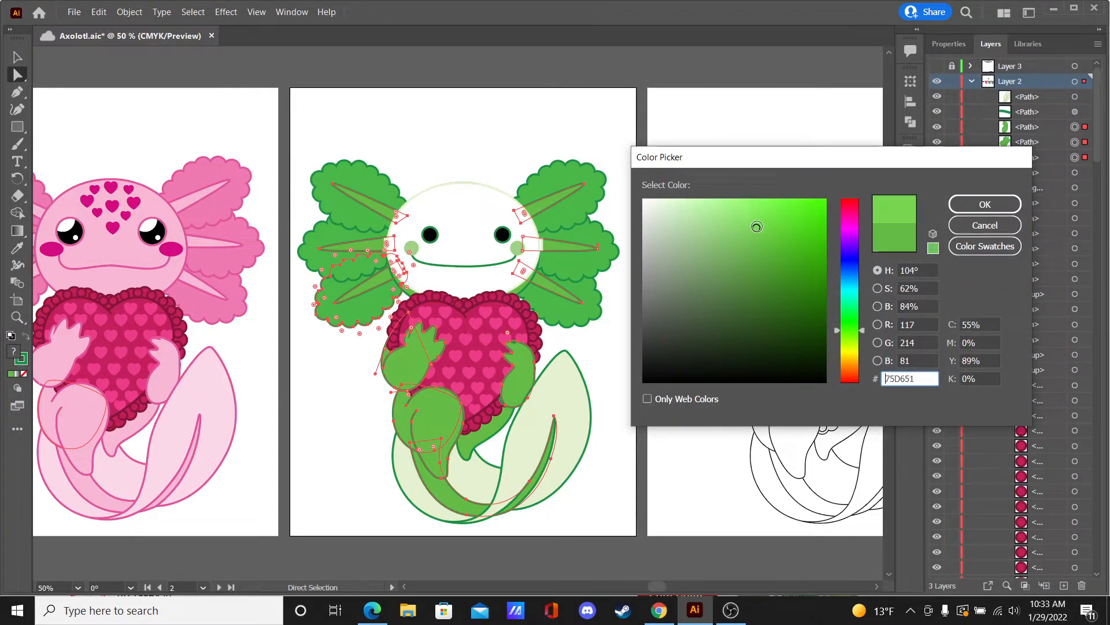
{"action": "left_click", "coordinate": [953, 206]}
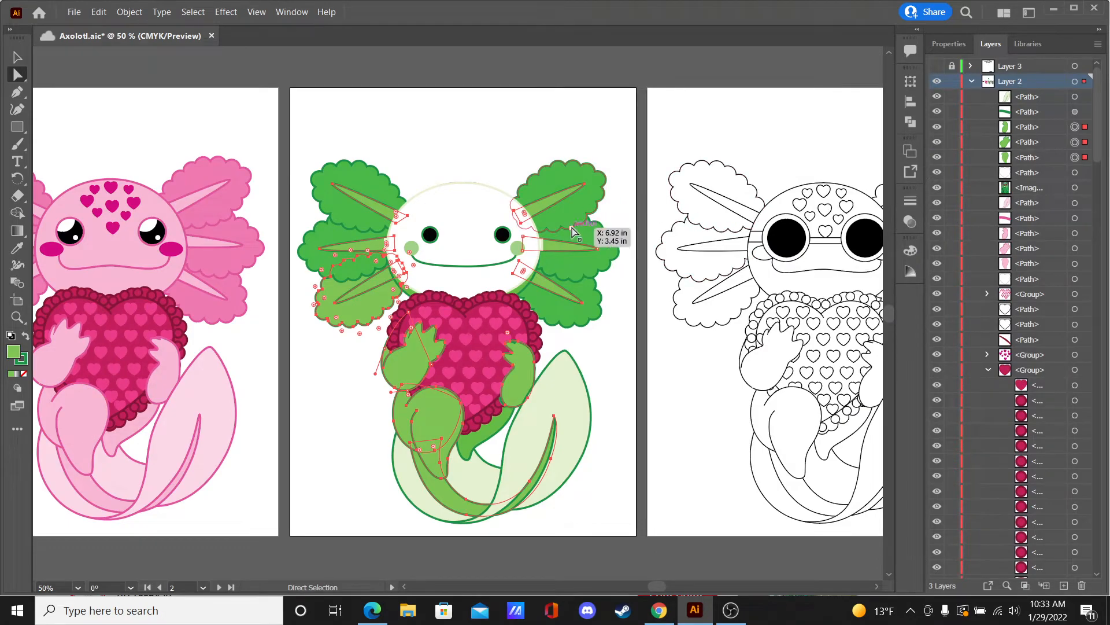
{"action": "left_click", "coordinate": [626, 357]}
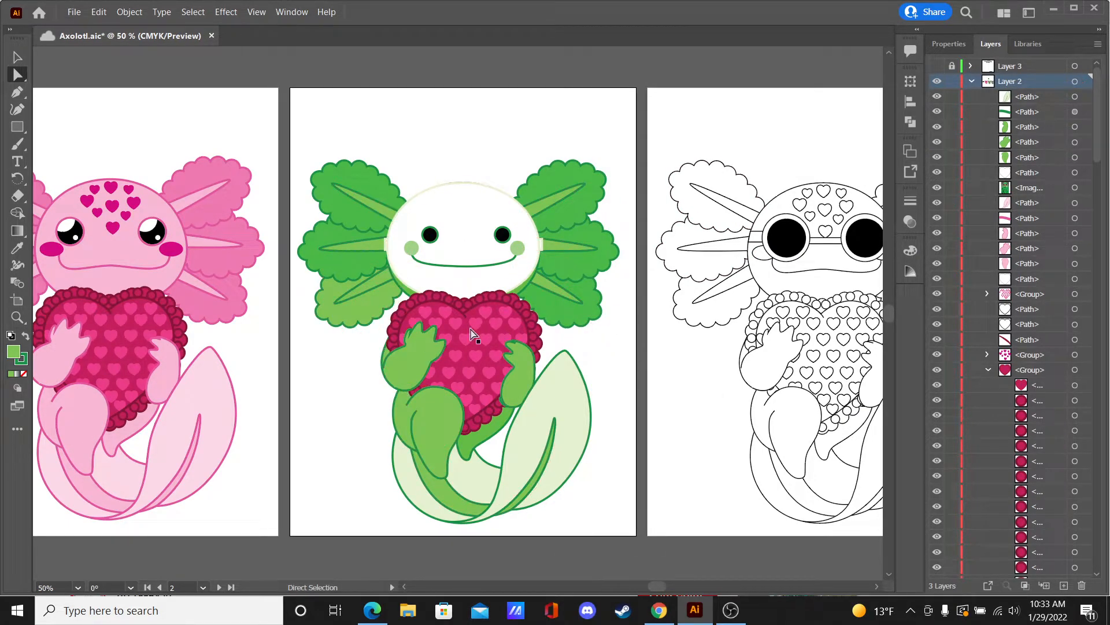
Step: Try resetting the middle axolotl's grouped gills to the default white fill and black stroke, and undo it
{"action": "left_click", "coordinate": [17, 57]}
{"action": "left_click", "coordinate": [342, 252]}
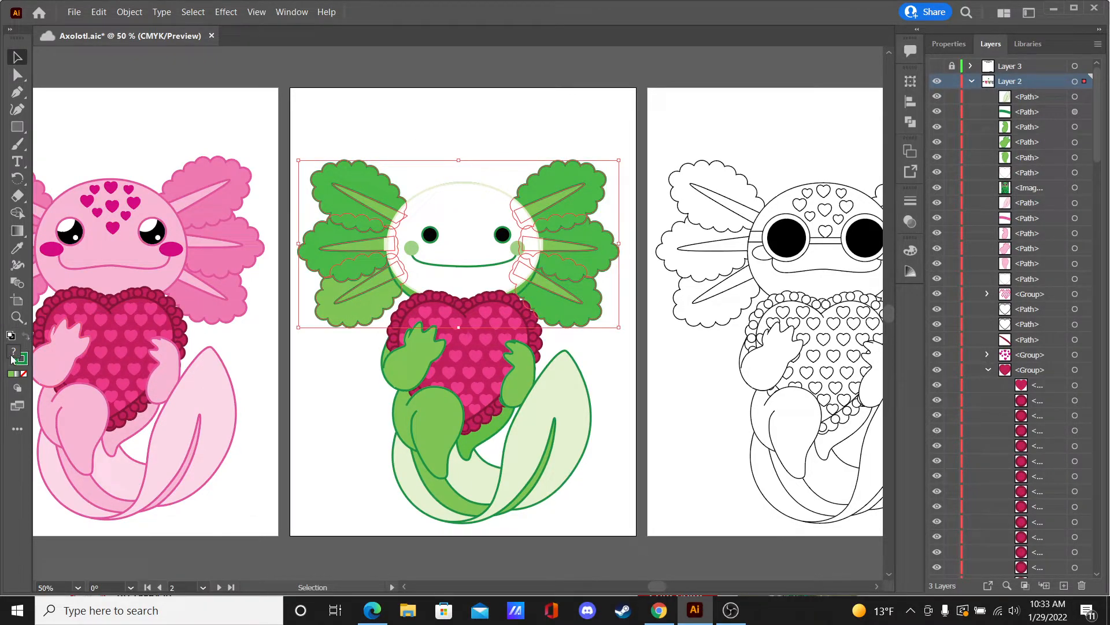
{"action": "left_click", "coordinate": [11, 336]}
{"action": "left_click", "coordinate": [410, 163]}
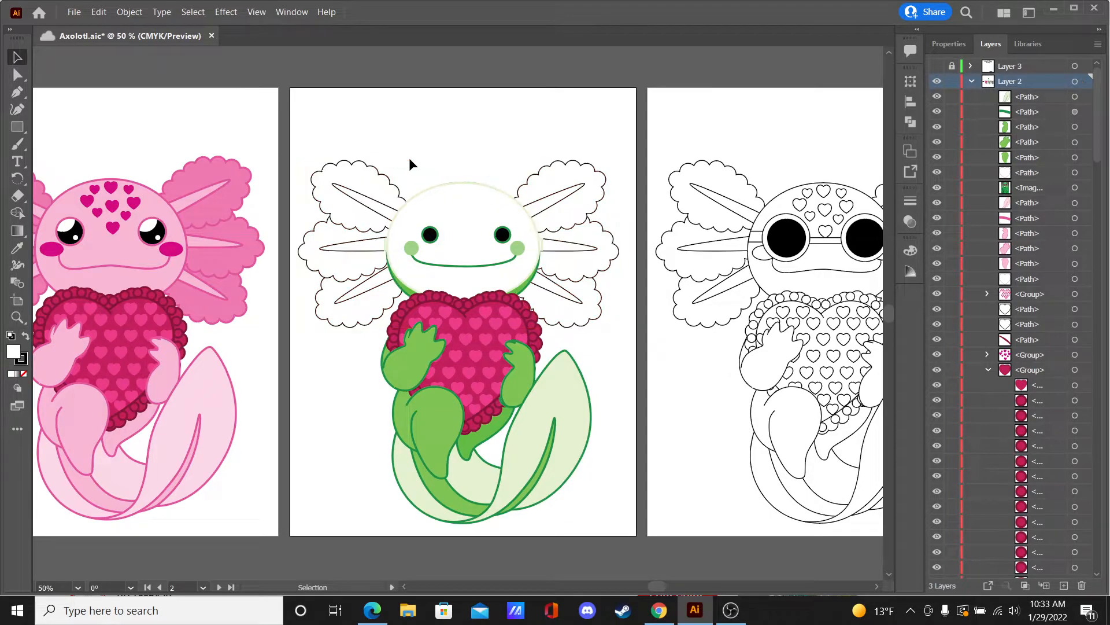
{"action": "key", "text": "ctrl+z"}
{"action": "key", "text": "ctrl+z"}
Step: Recolour the lower-left gill frill with the green sampled from the upper-right frill, and deselect it
{"action": "left_click", "coordinate": [445, 119]}
{"action": "left_click", "coordinate": [17, 75]}
{"action": "left_click", "coordinate": [375, 318]}
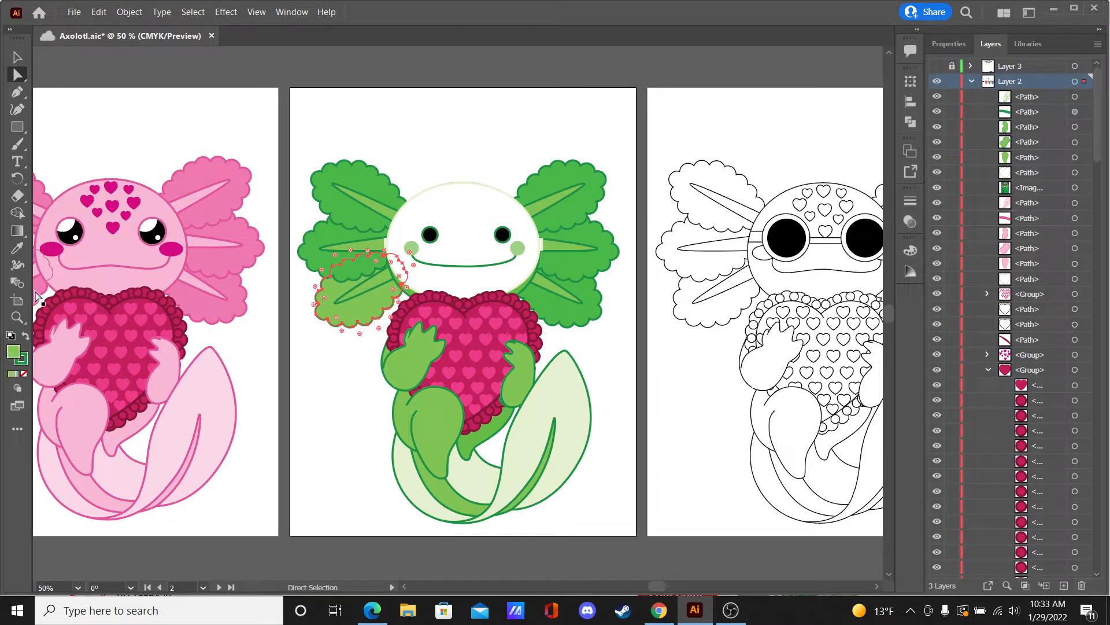
{"action": "left_click", "coordinate": [19, 249]}
{"action": "left_click", "coordinate": [605, 180]}
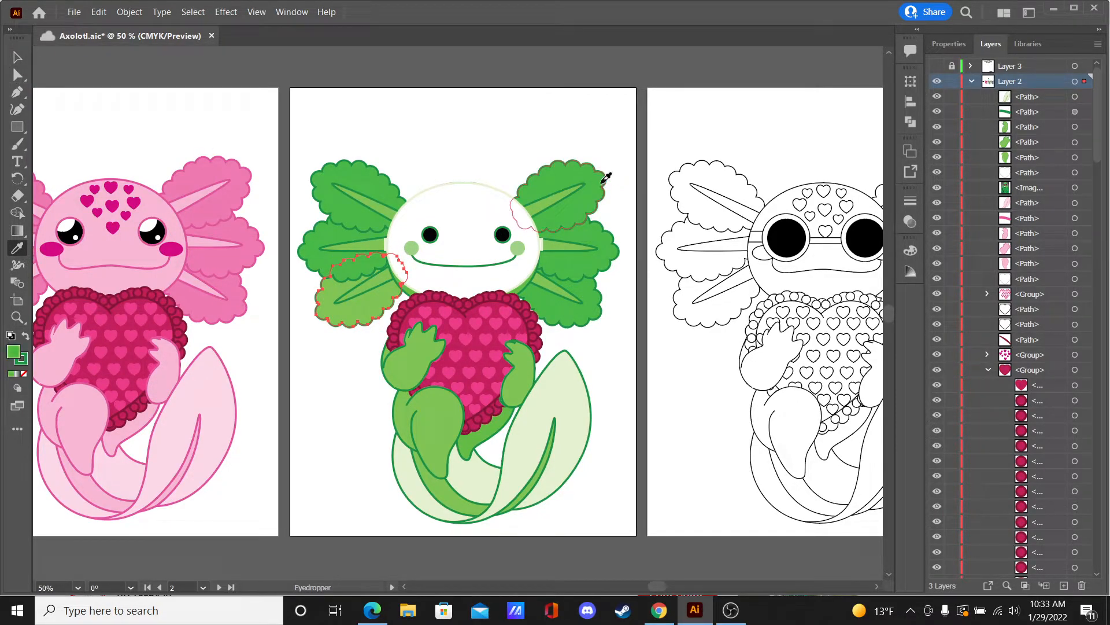
{"action": "left_click", "coordinate": [17, 58]}
{"action": "left_click", "coordinate": [421, 127]}
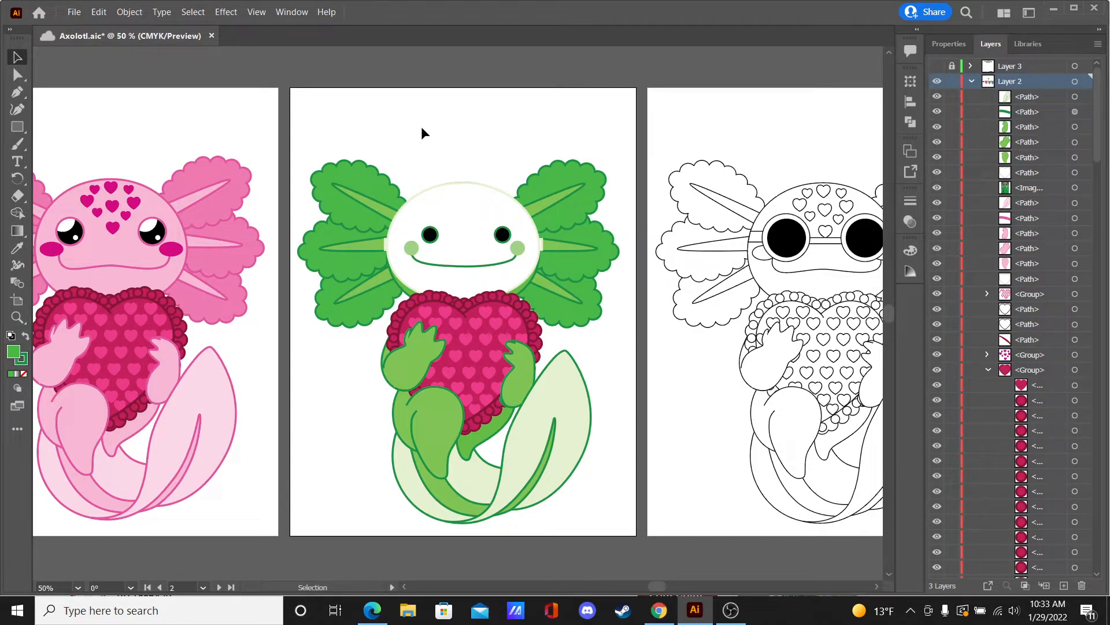
Step: Review the green axolotl's recoloured gills, face and body beside the pink version and the line art
{"action": "right_click", "coordinate": [514, 113]}
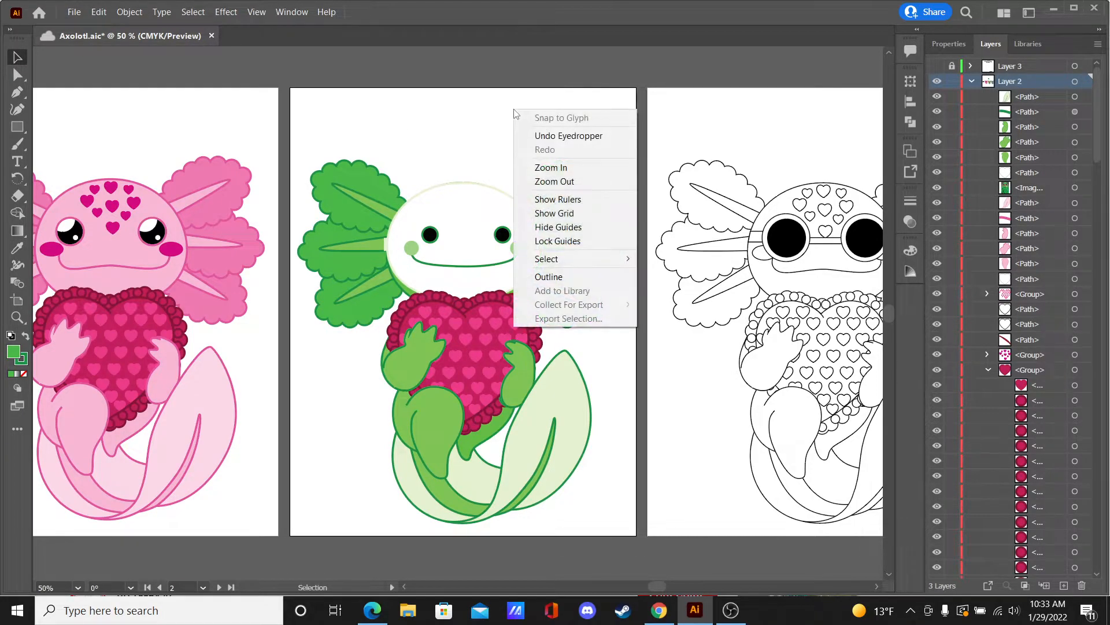
{"action": "left_click", "coordinate": [465, 119]}
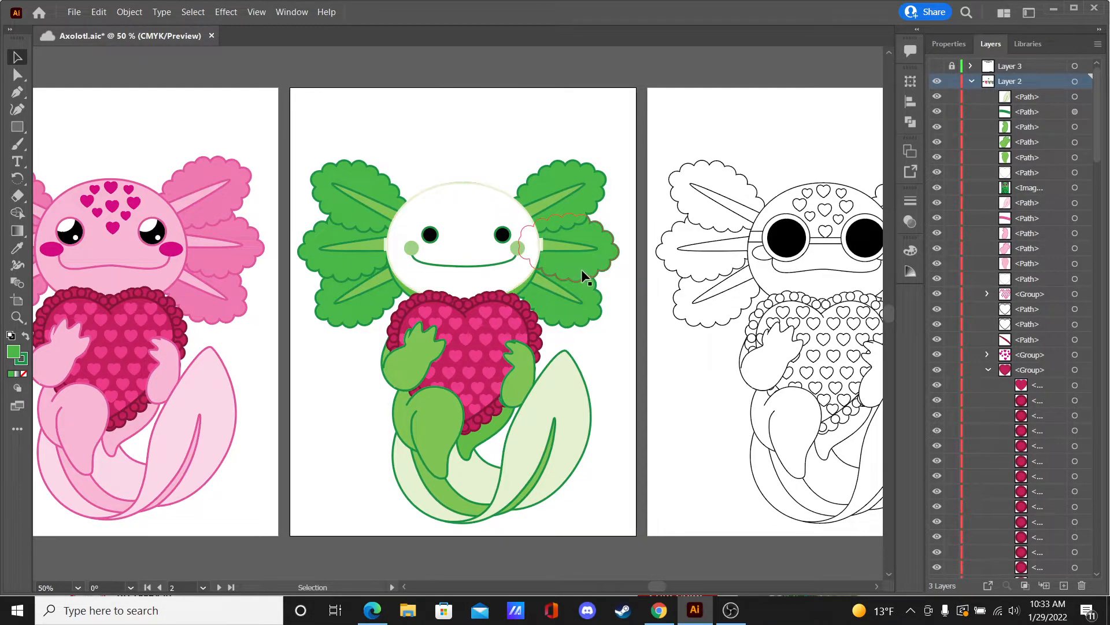
{"action": "key", "text": "ctrl+plus"}
{"action": "key", "text": "ctrl+minus"}
{"action": "key", "text": "ctrl+plus"}
{"action": "key", "text": "ctrl+minus"}
{"action": "key", "text": "ctrl+minus"}
{"action": "key", "text": "ctrl+plus"}
{"action": "key", "text": "ctrl+minus"}
{"action": "key", "text": "ctrl+minus"}
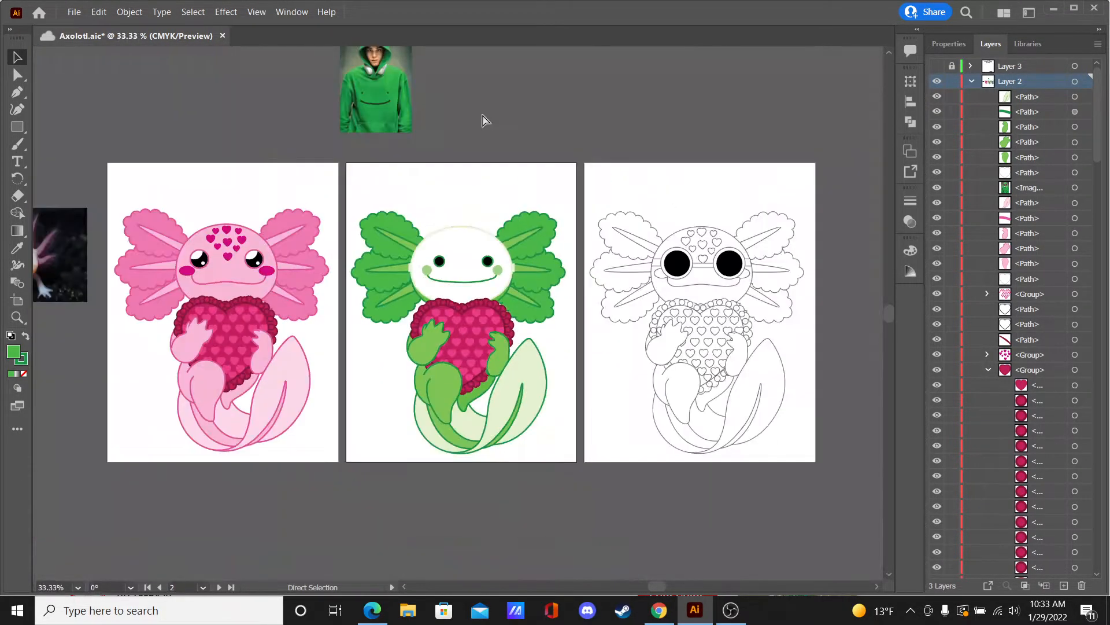
{"action": "key", "text": "ctrl+plus"}
{"action": "key", "text": "ctrl+plus"}
{"action": "key", "text": "ctrl+plus"}
{"action": "key", "text": "ctrl+minus"}
{"action": "key", "text": "v"}
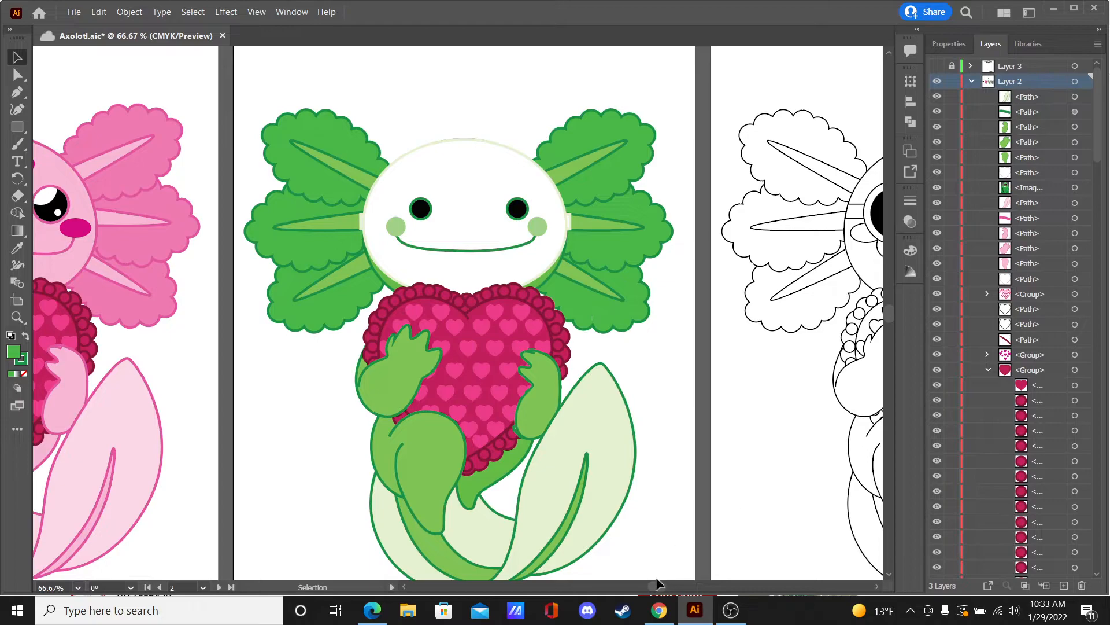
{"action": "left_click_drag", "start_coordinate": [656, 586], "coordinate": [659, 585]}
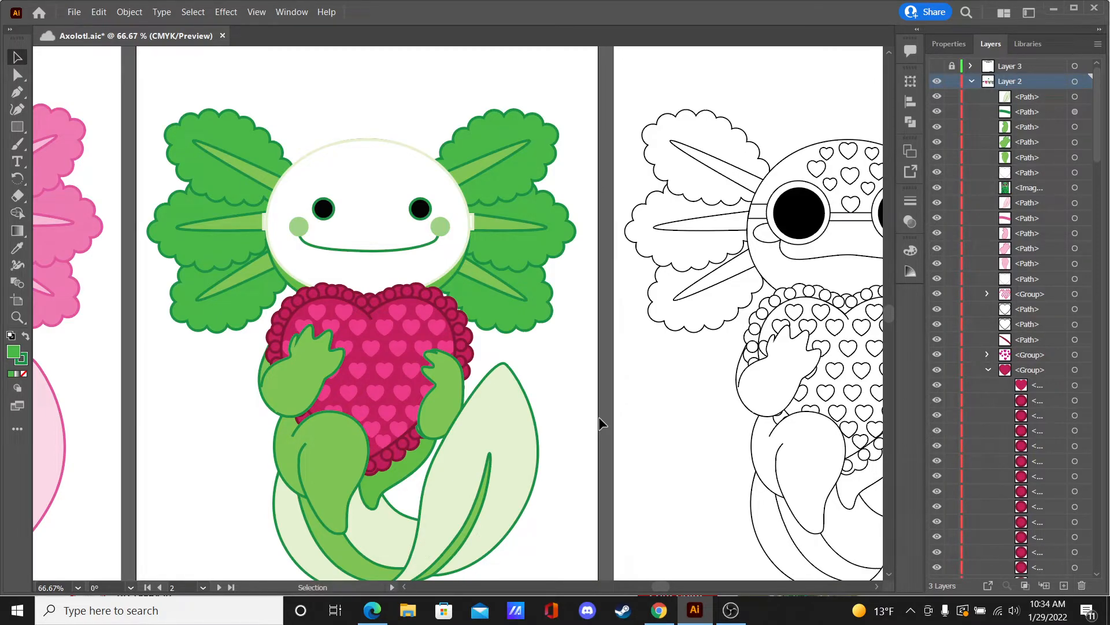
Step: Save the Axolotl document with the recoloured green axolotl
{"action": "left_click", "coordinate": [893, 570]}
{"action": "left_click", "coordinate": [892, 570]}
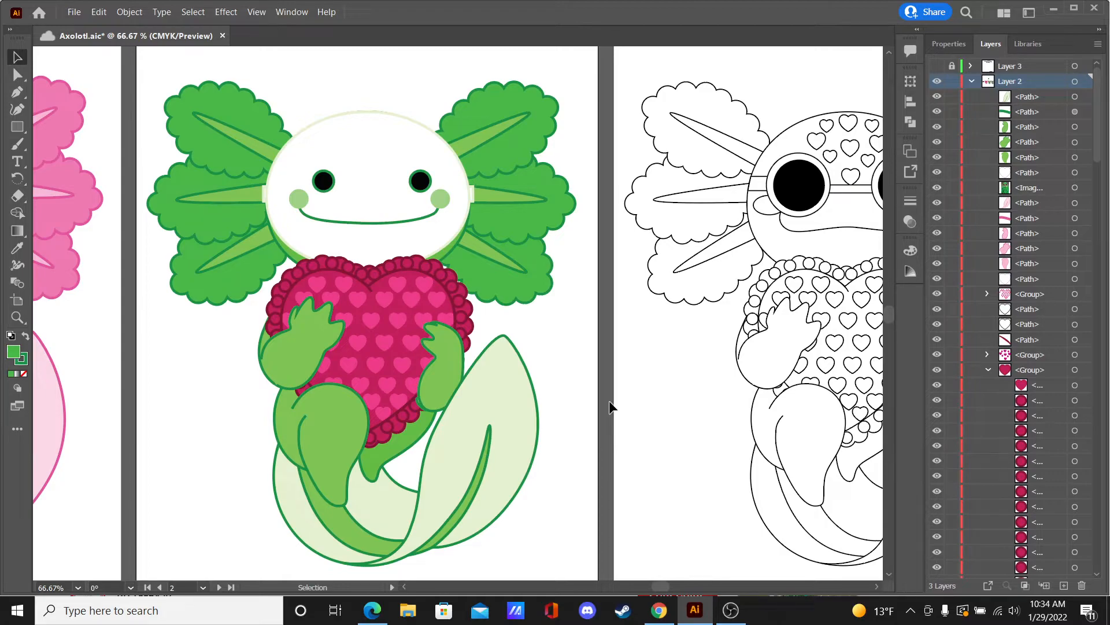
{"action": "key", "text": "ctrl+s"}
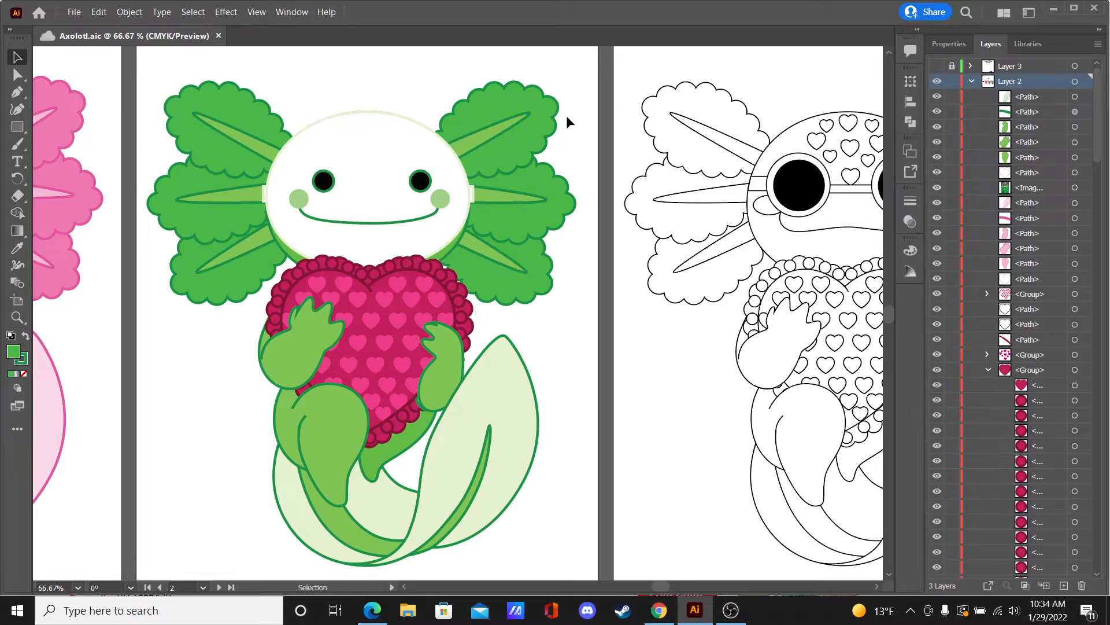
Step: Fill all six gill frills of the green axolotl with a darker green and deselect them
{"action": "left_click", "coordinate": [878, 586]}
{"action": "left_click", "coordinate": [879, 586]}
{"action": "key", "text": "ctrl+minus"}
{"action": "key", "text": "ctrl+equal"}
{"action": "left_click", "coordinate": [18, 74]}
{"action": "left_click", "coordinate": [211, 120]}
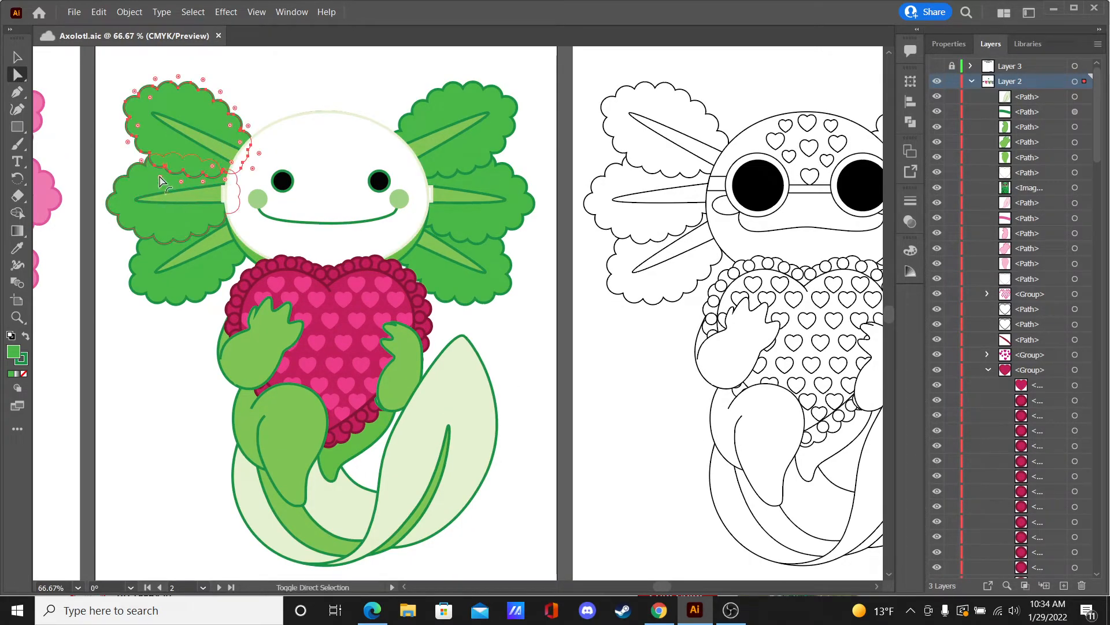
{"action": "left_click", "coordinate": [155, 217], "text": "shift"}
{"action": "left_click", "coordinate": [144, 177], "text": "shift"}
{"action": "left_click", "coordinate": [486, 266], "text": "shift"}
{"action": "left_click", "coordinate": [507, 219], "text": "shift"}
{"action": "left_click", "coordinate": [489, 110], "text": "shift"}
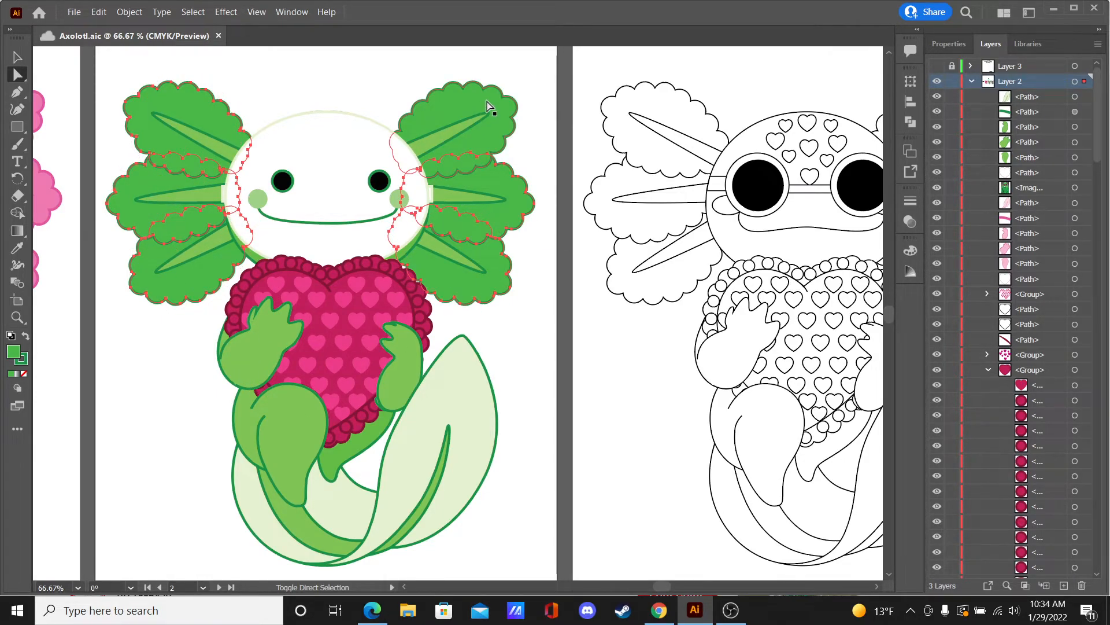
{"action": "double_click", "coordinate": [13, 351]}
{"action": "mouse_move", "coordinate": [772, 253]}
{"action": "left_mouse_down"}
{"action": "mouse_move", "coordinate": [799, 263]}
{"action": "mouse_move", "coordinate": [776, 255]}
{"action": "mouse_move", "coordinate": [771, 266]}
{"action": "left_mouse_up"}
{"action": "left_click", "coordinate": [968, 206]}
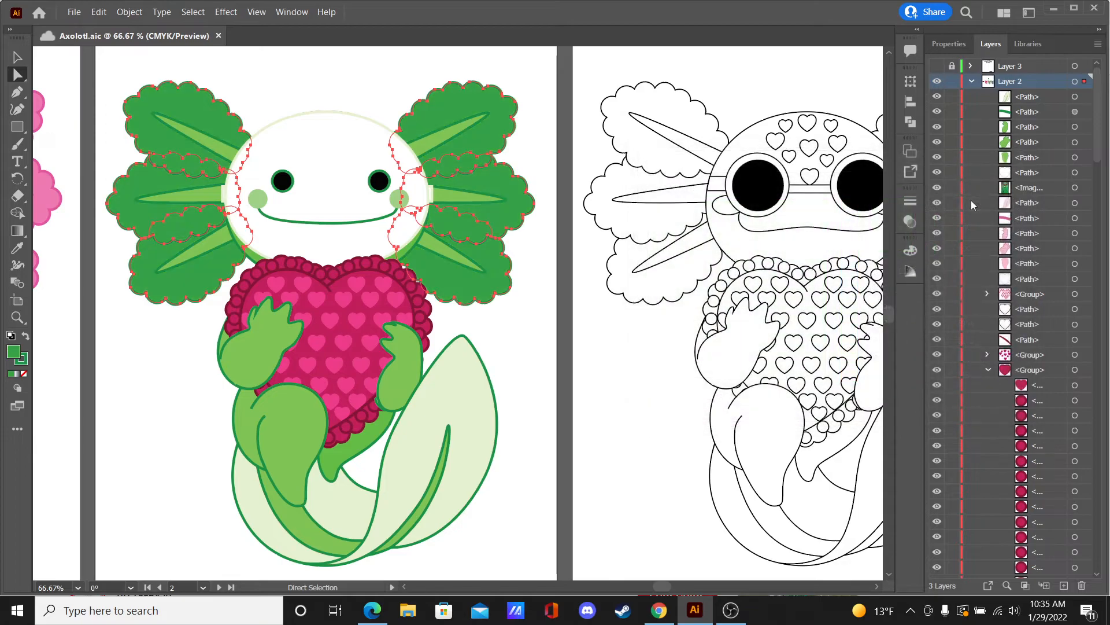
{"action": "key", "text": "ctrl+minus"}
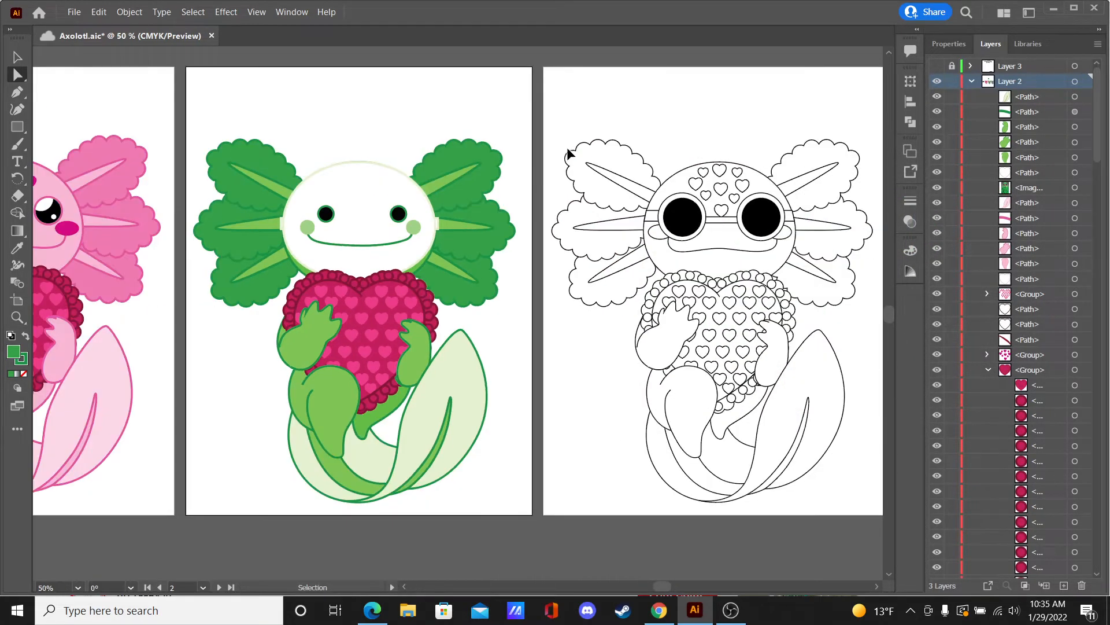
Step: With the white face oval selected, set the Eyedropper to neither pick up nor apply the focal stroke
{"action": "scroll", "coordinate": [422, 120], "scroll_direction": "up", "scroll_amount": 1}
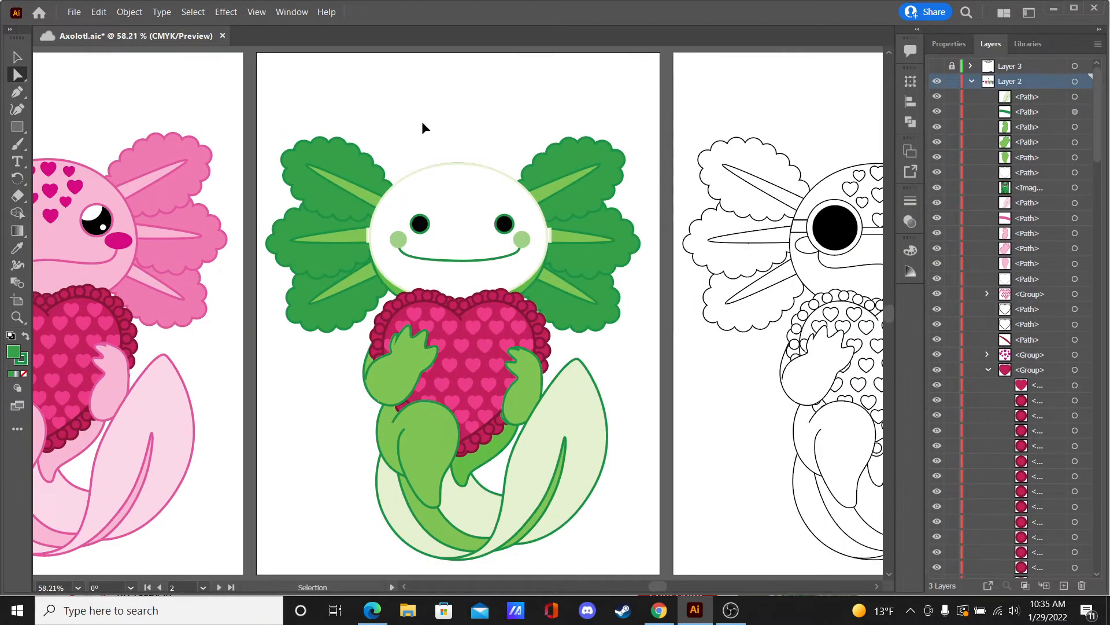
{"action": "left_click", "coordinate": [488, 187]}
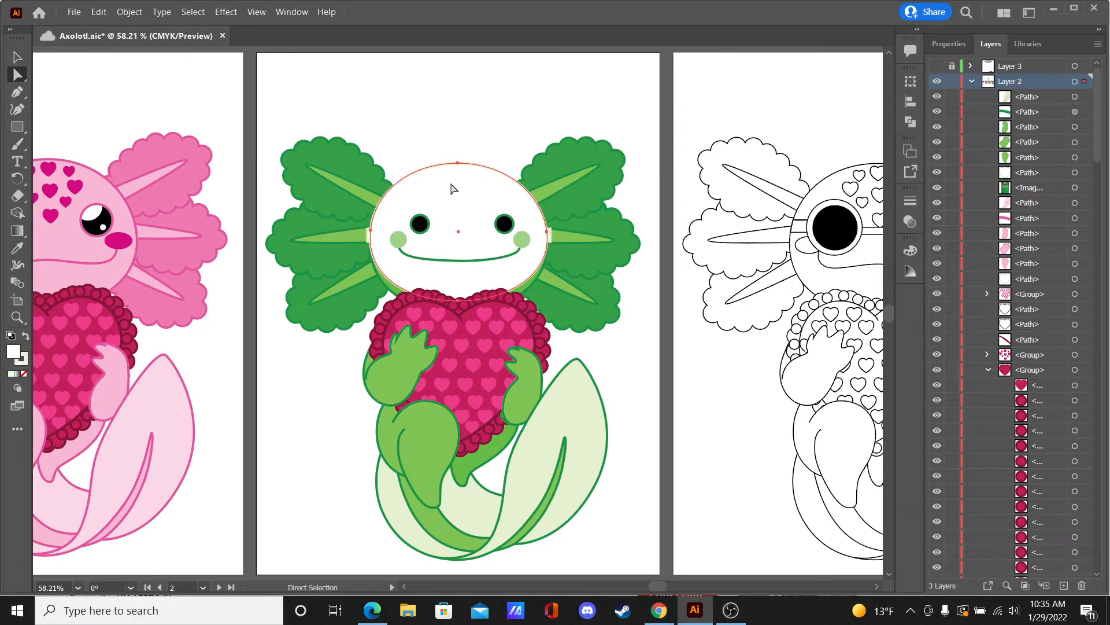
{"action": "left_click", "coordinate": [17, 247]}
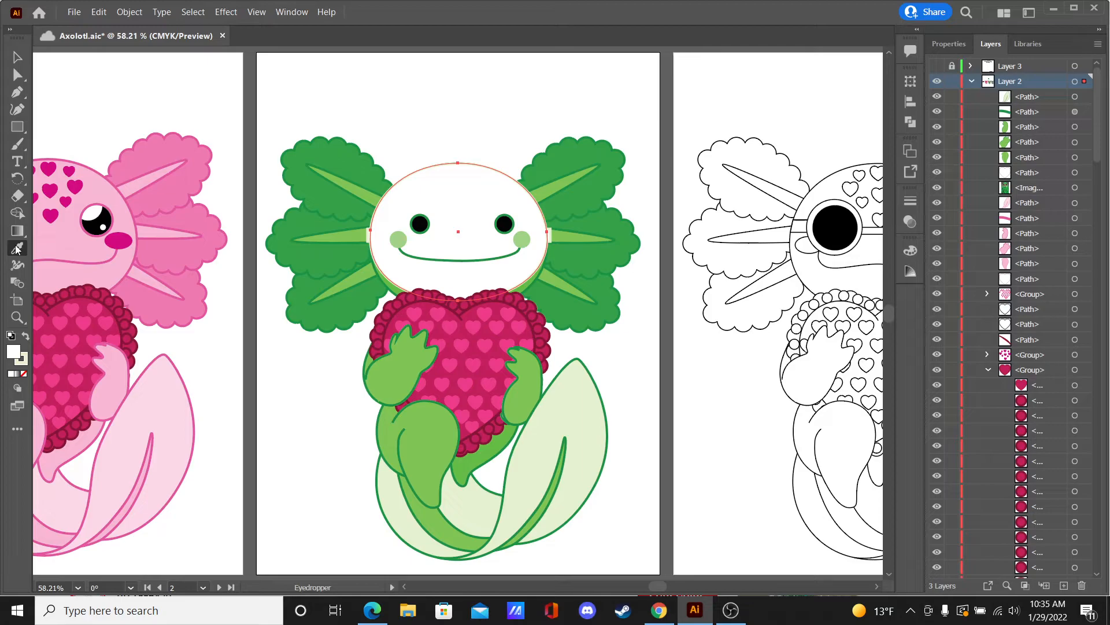
{"action": "double_click", "coordinate": [16, 248]}
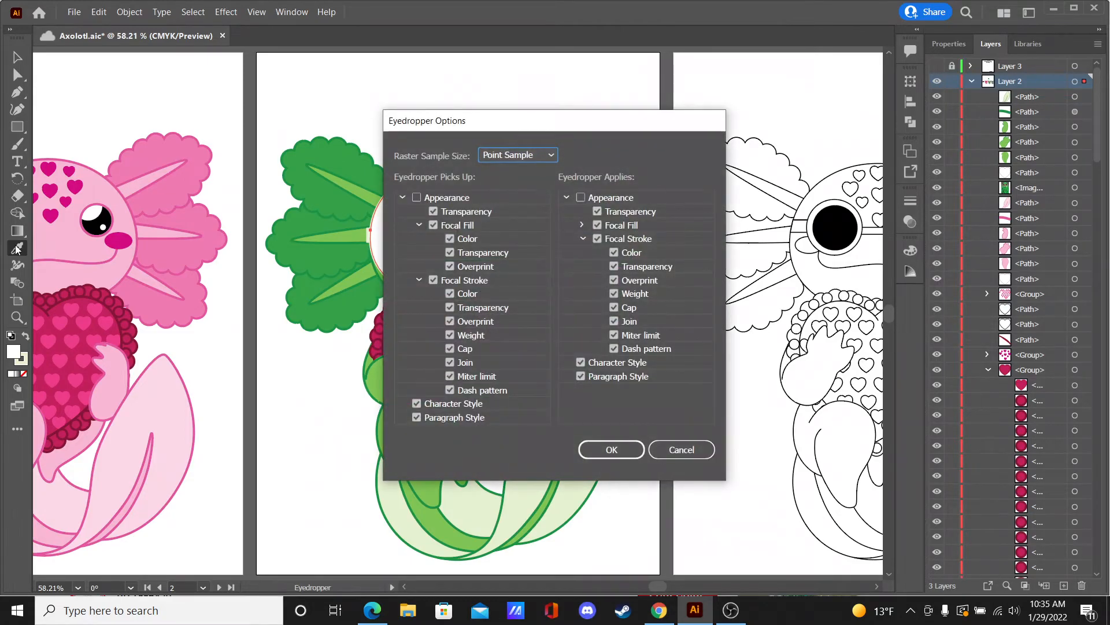
{"action": "left_click", "coordinate": [433, 280]}
{"action": "left_click", "coordinate": [596, 239]}
{"action": "left_click", "coordinate": [613, 451]}
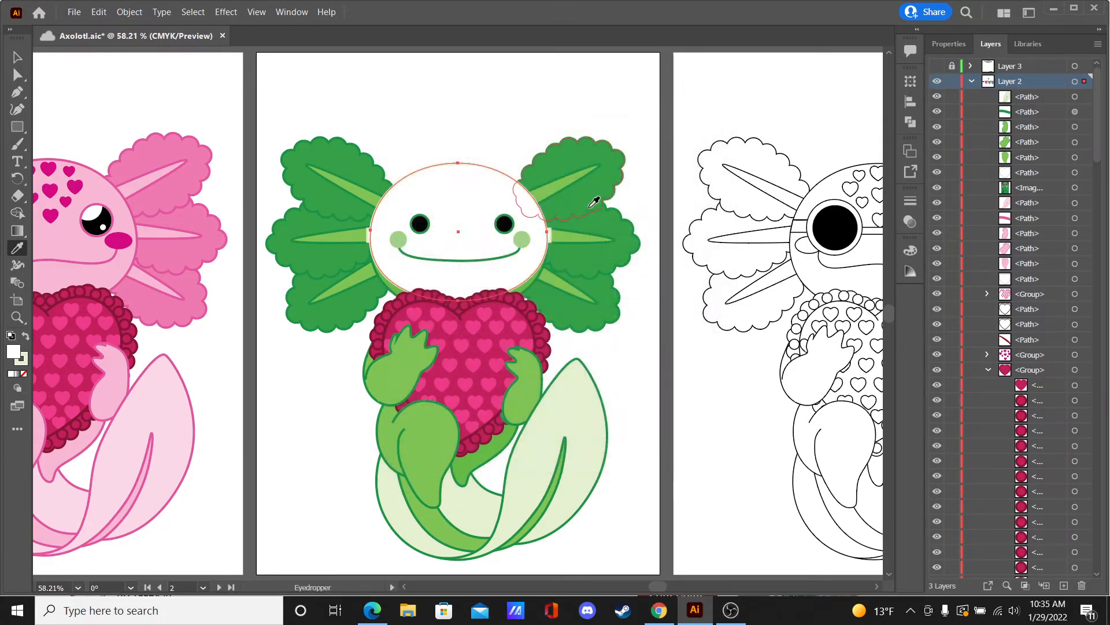
Step: Outline the face with the lighter green sampled from the upper-right gill stem, fill it with white, and deselect it
{"action": "left_click", "coordinate": [564, 178]}
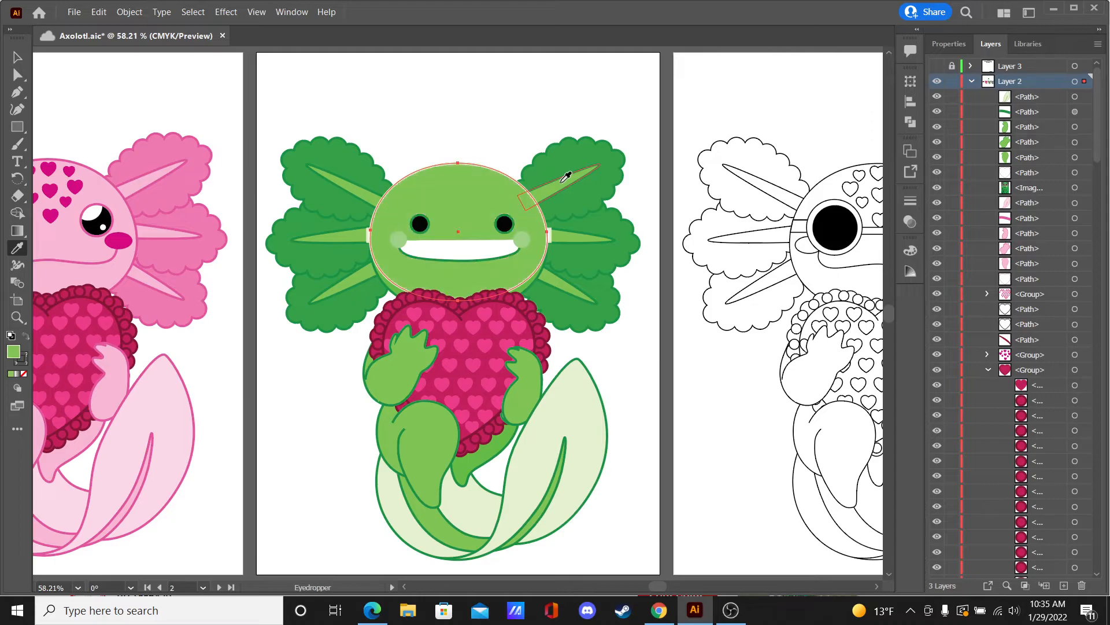
{"action": "left_click", "coordinate": [25, 338]}
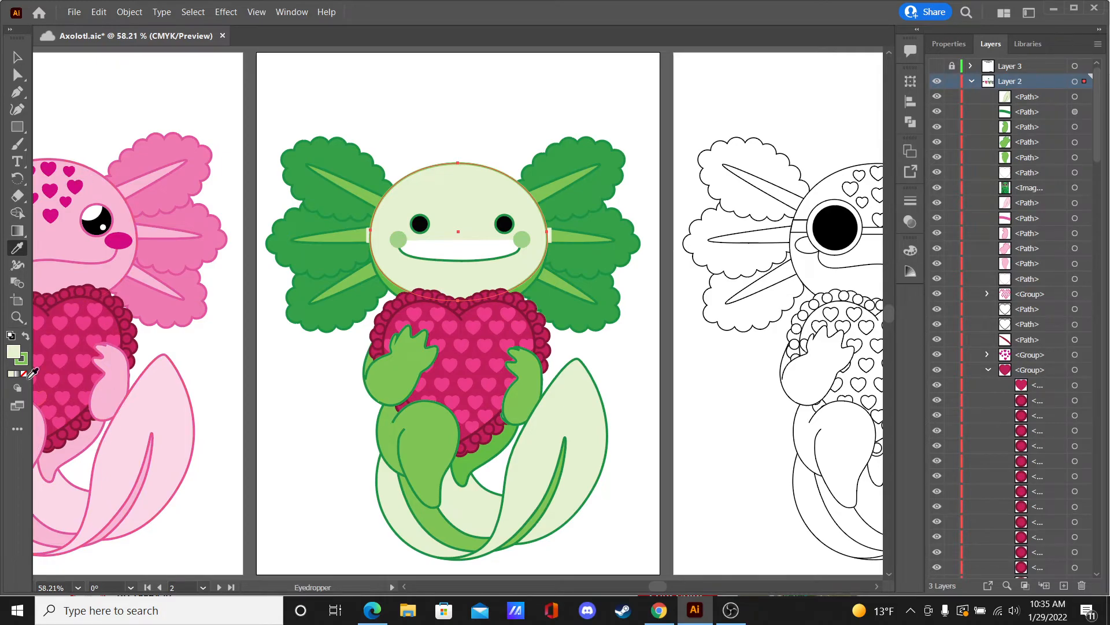
{"action": "double_click", "coordinate": [12, 351]}
{"action": "type", "text": "FFFFFF"}
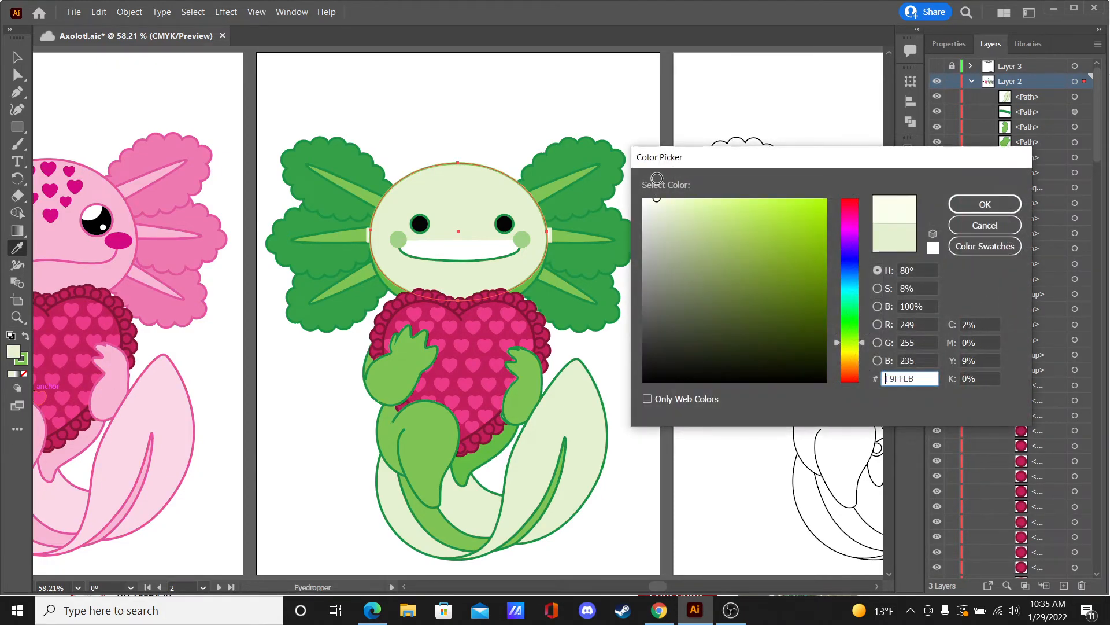
{"action": "left_click", "coordinate": [979, 203]}
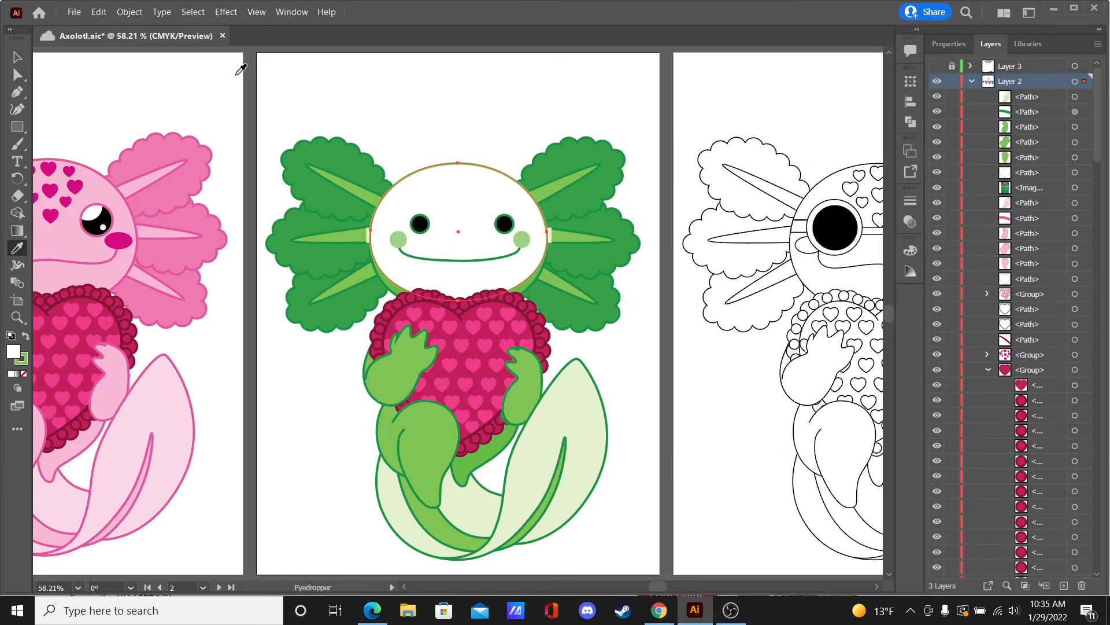
{"action": "left_click", "coordinate": [17, 75]}
{"action": "left_click", "coordinate": [370, 67]}
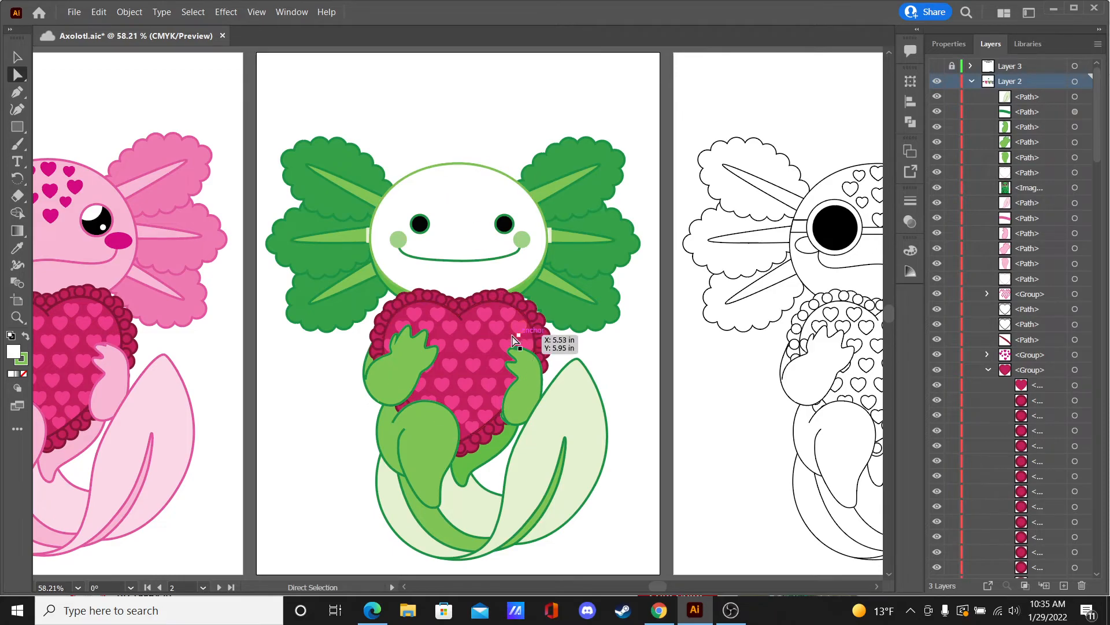
{"action": "left_click", "coordinate": [17, 60]}
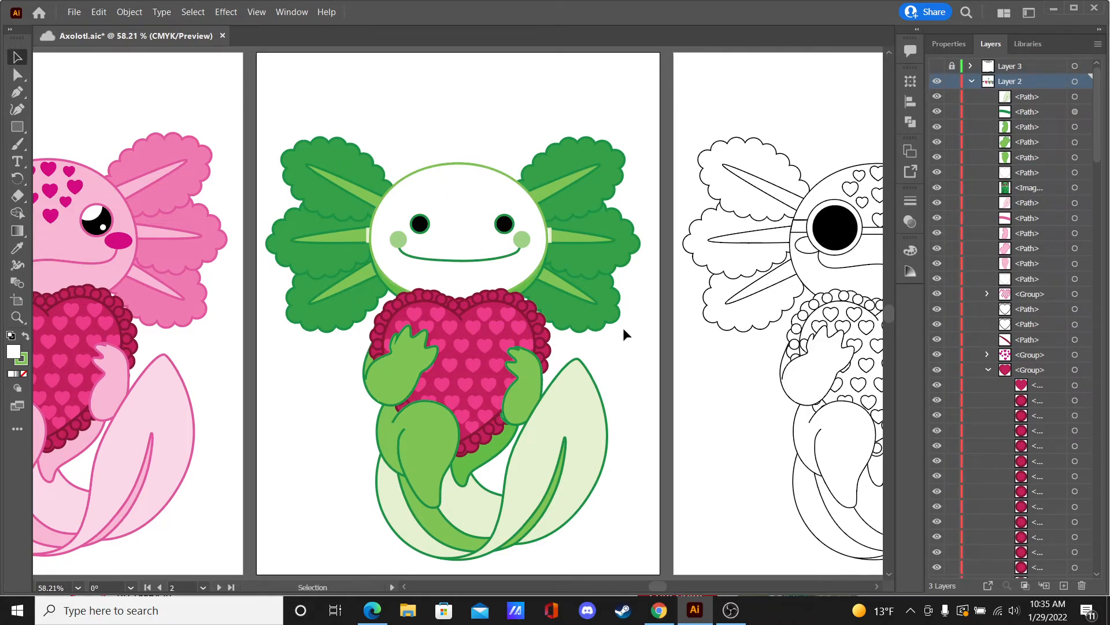
{"action": "left_click", "coordinate": [481, 332]}
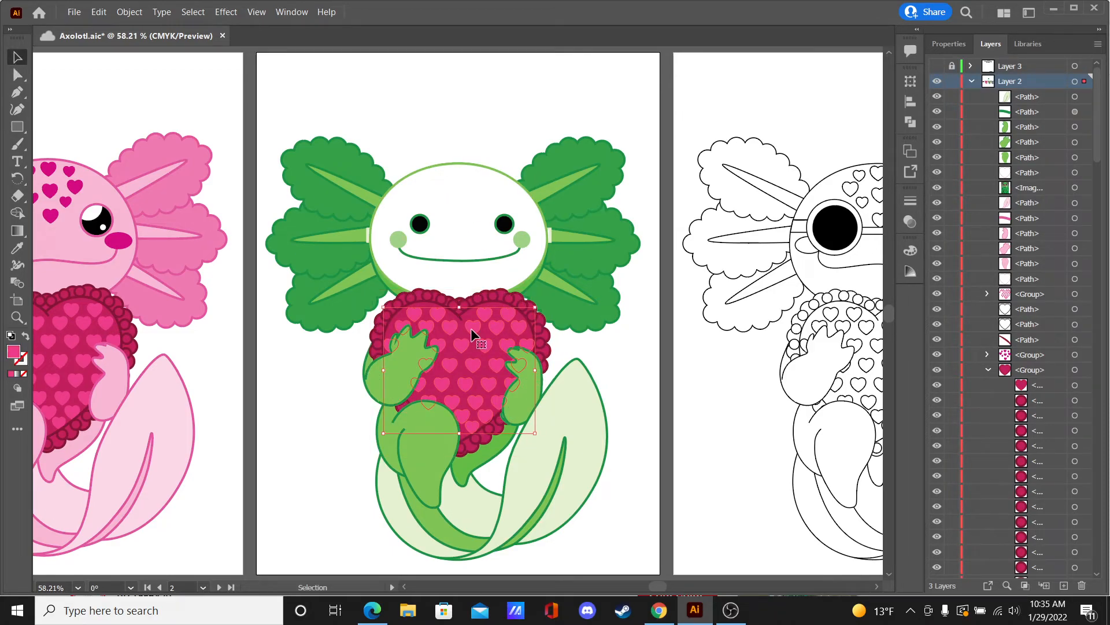
{"action": "key", "text": "ctrl+equal"}
{"action": "left_click", "coordinate": [573, 313]}
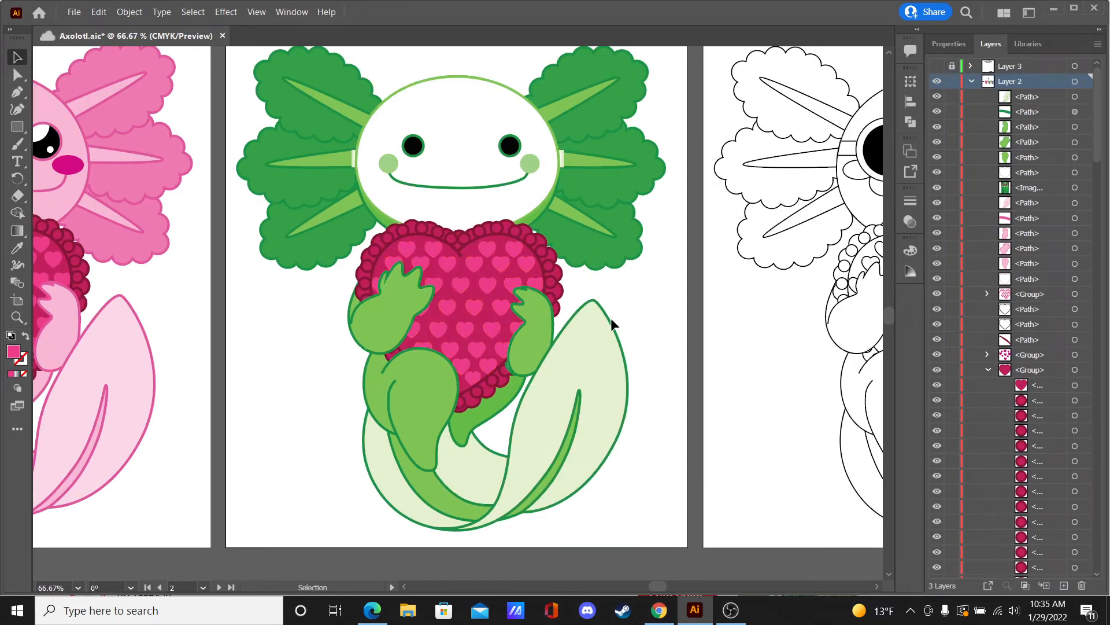
{"action": "left_click", "coordinate": [888, 54]}
{"action": "left_click", "coordinate": [889, 54]}
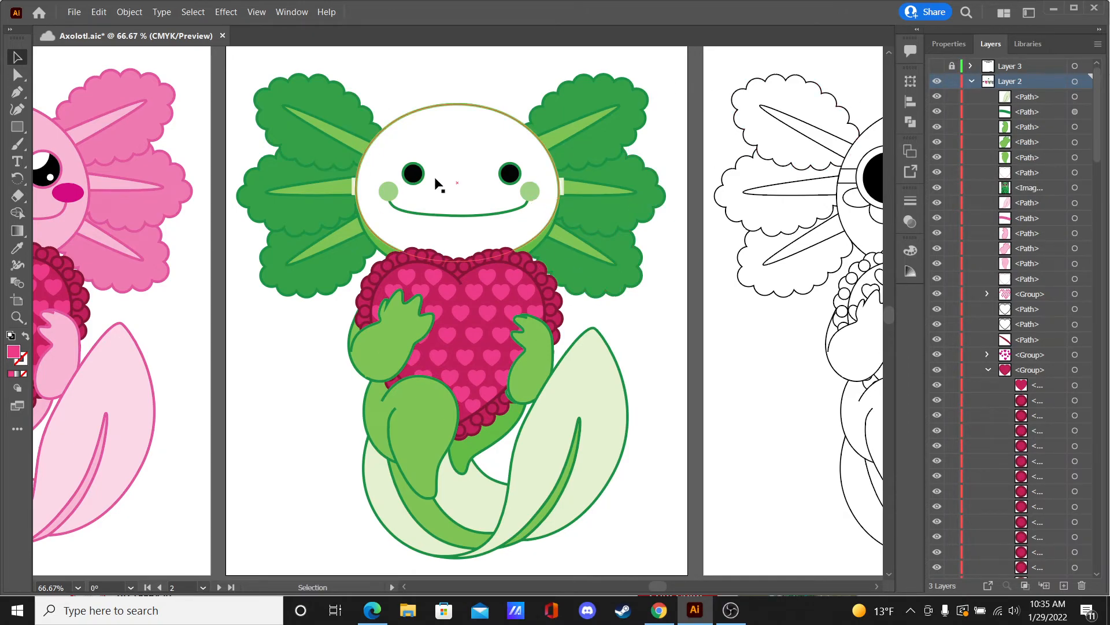
Step: Save the Axolotl document with the darker gills and green face outline
{"action": "key", "text": "a"}
{"action": "key", "text": "ctrl+s"}
{"action": "key", "text": "v"}
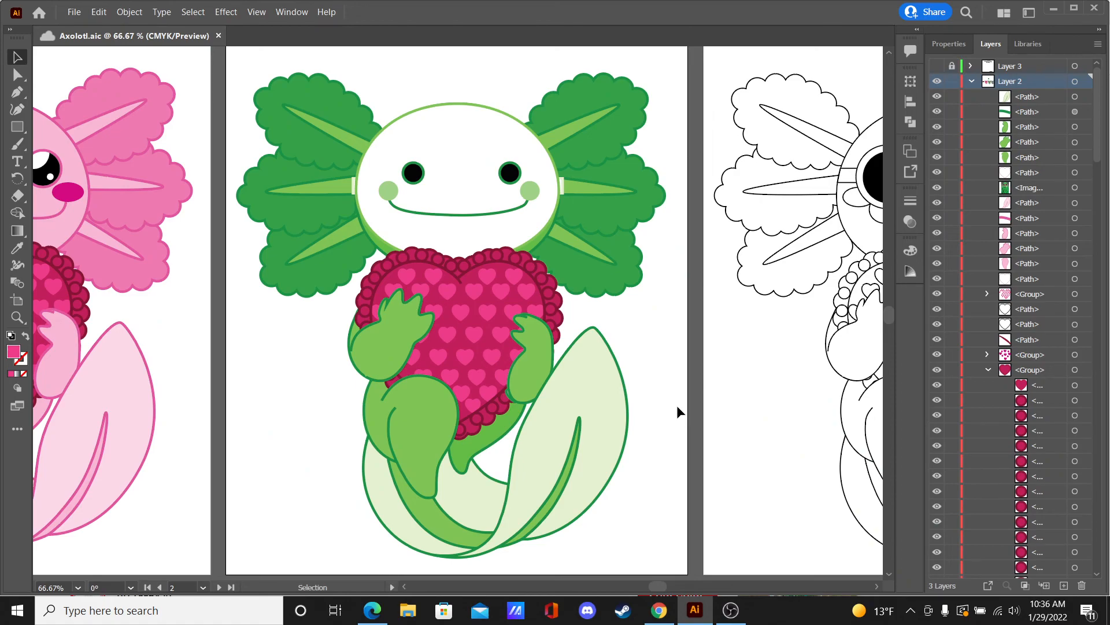
Step: Switch to OBS and stop the screen recording
{"action": "left_click", "coordinate": [731, 610]}
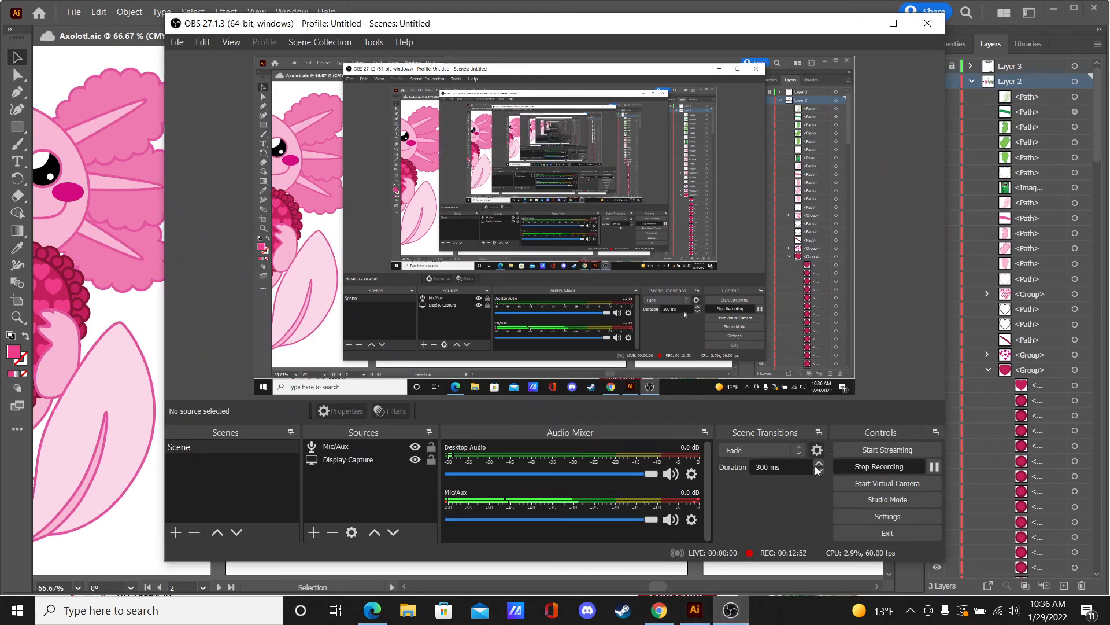
{"action": "left_click", "coordinate": [887, 469]}
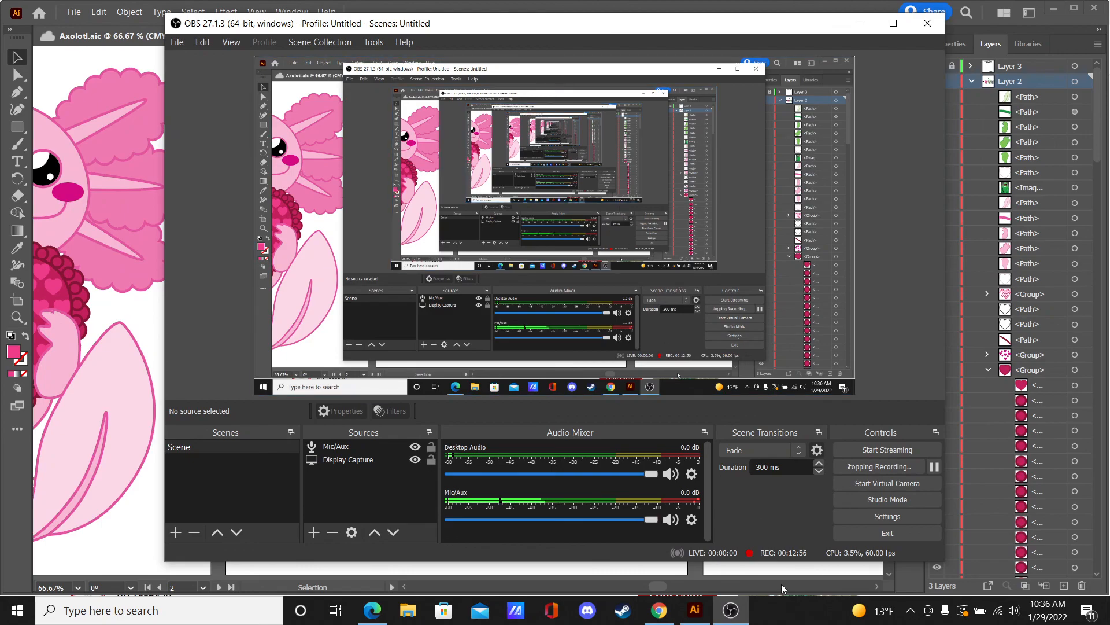